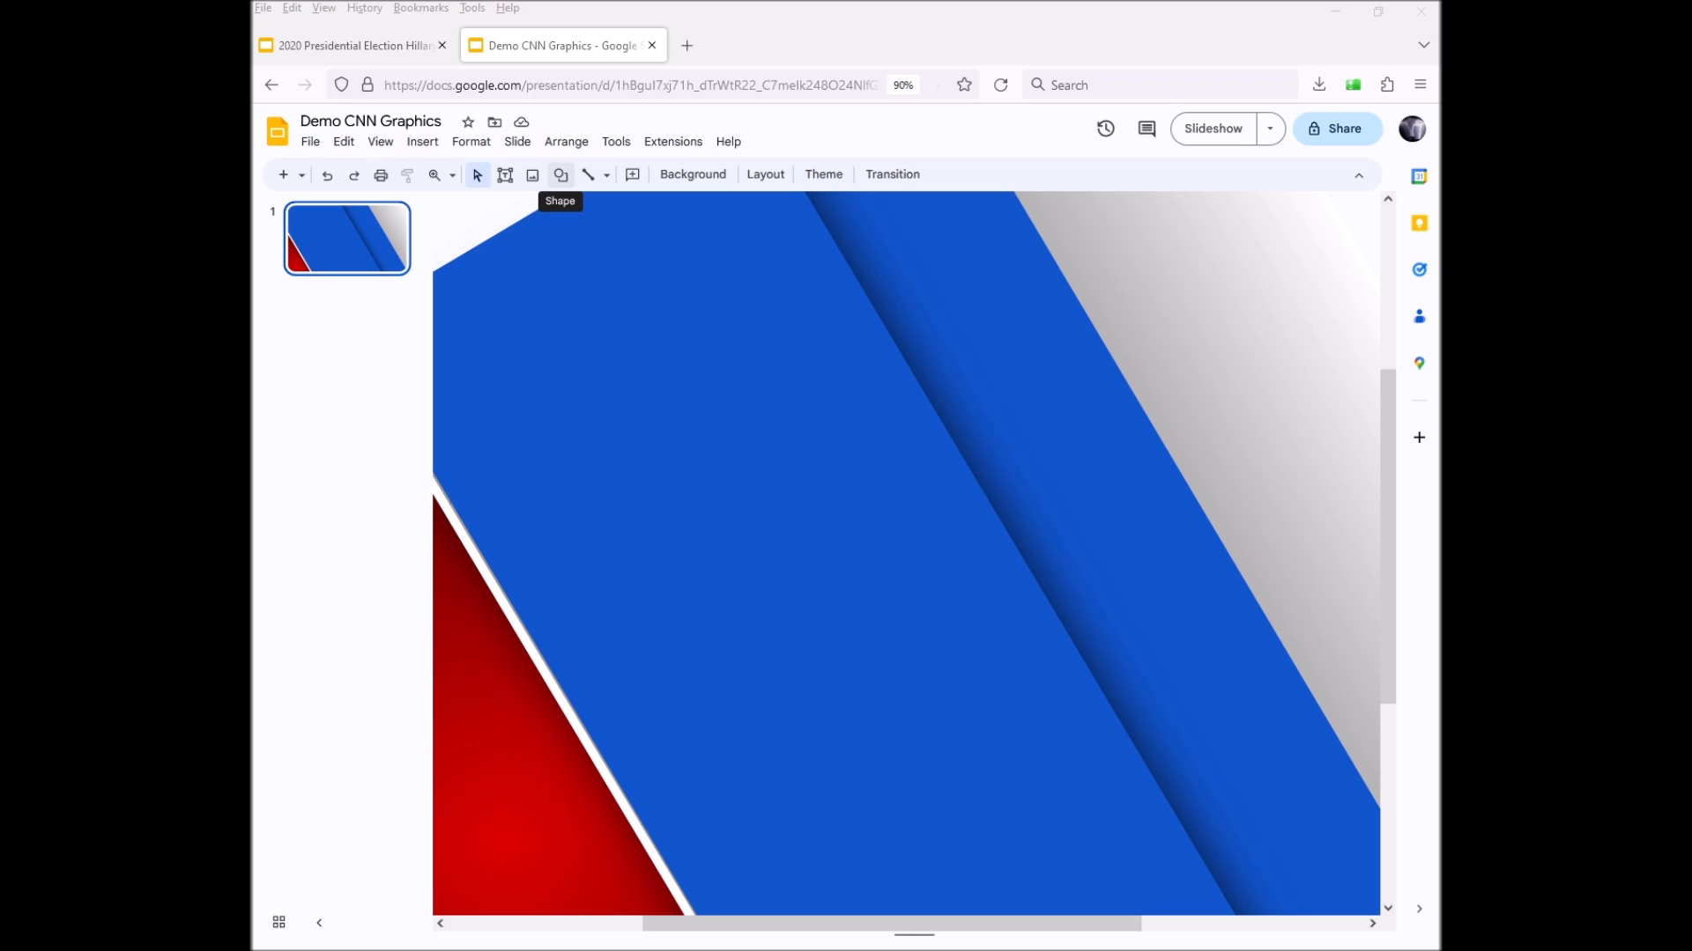
Draw a large light grey rectangle across the slide centre and nudge it slightly upward
left_click(560, 175)
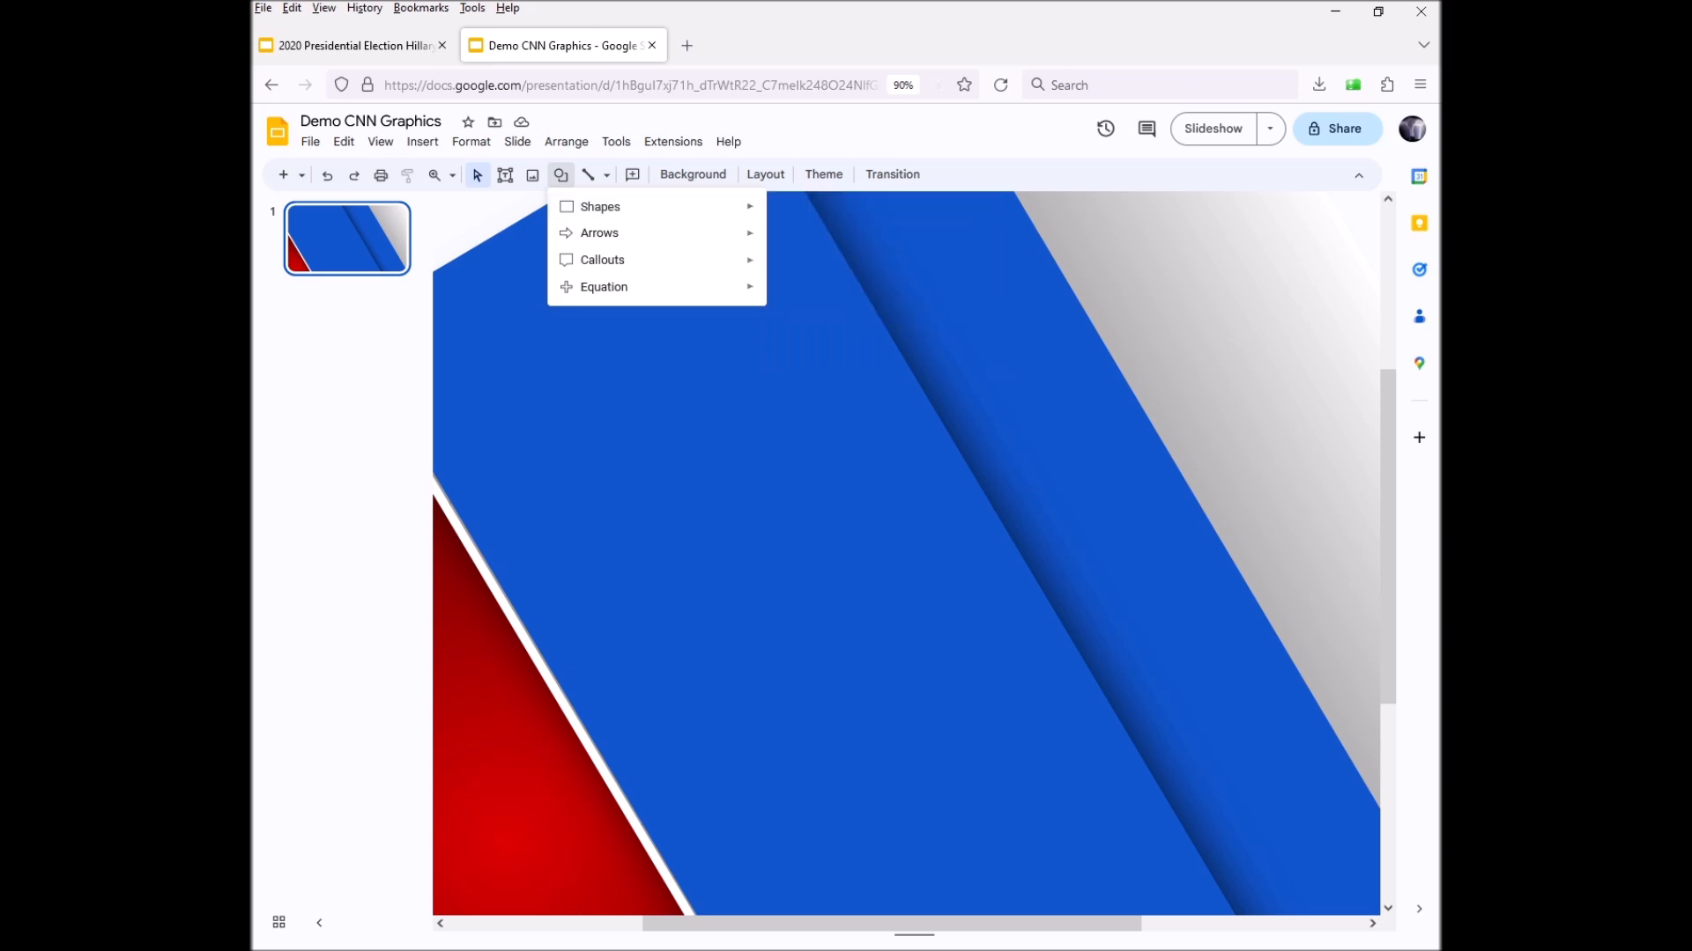
mouse_move(616, 206)
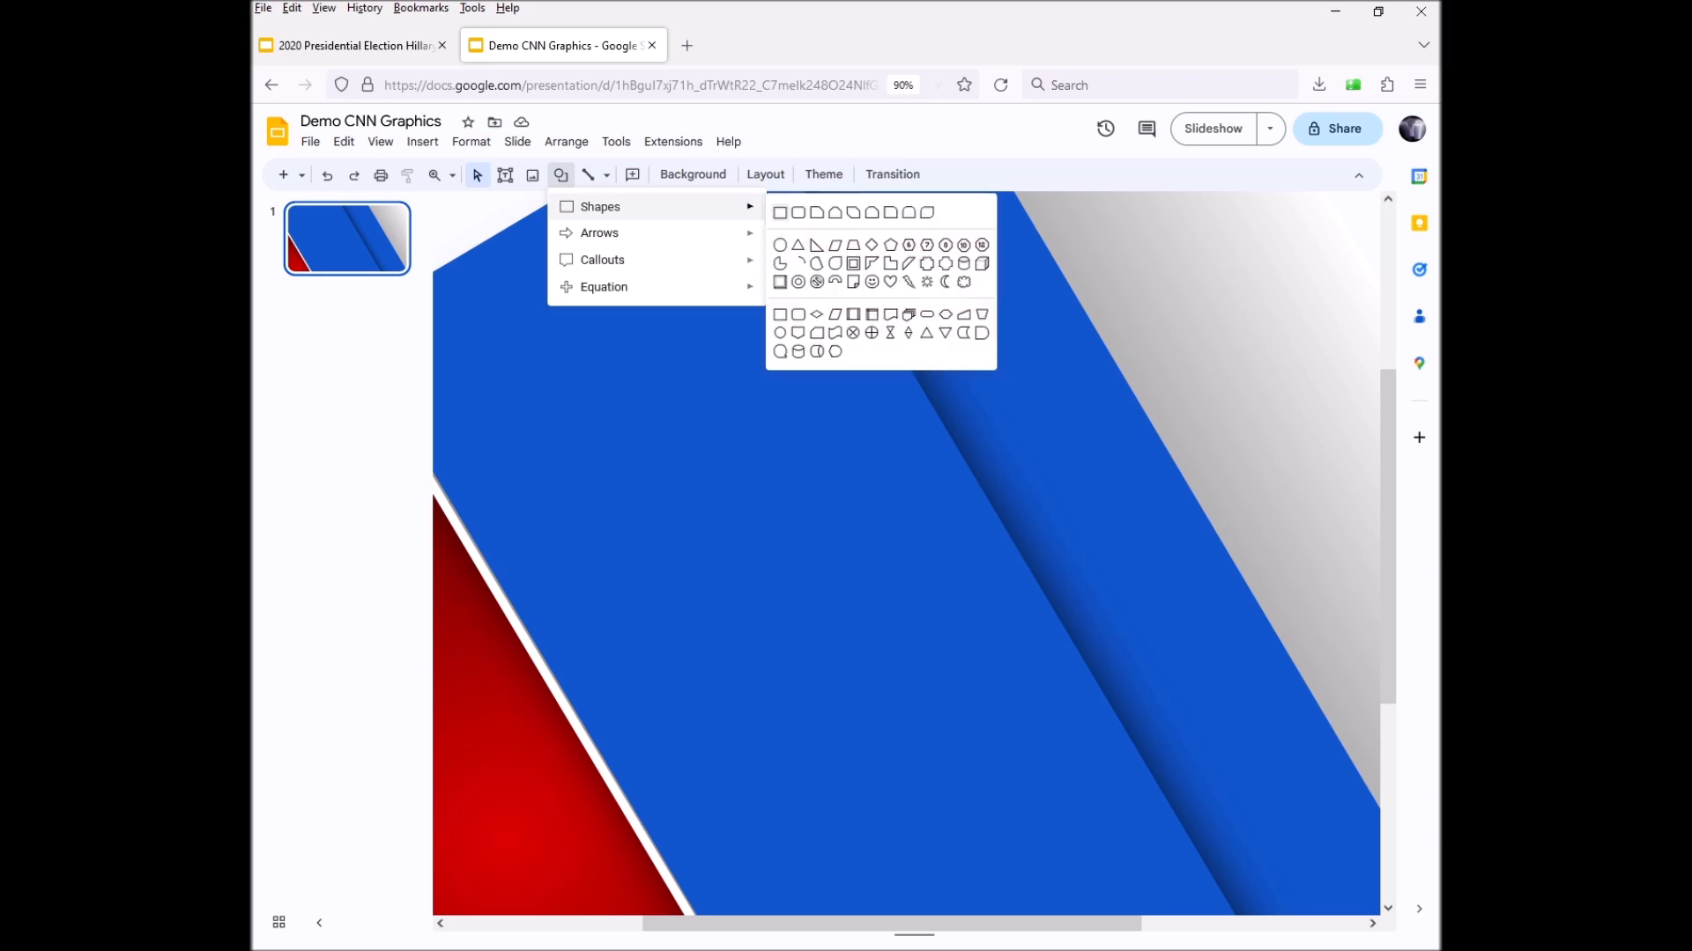
left_click(780, 212)
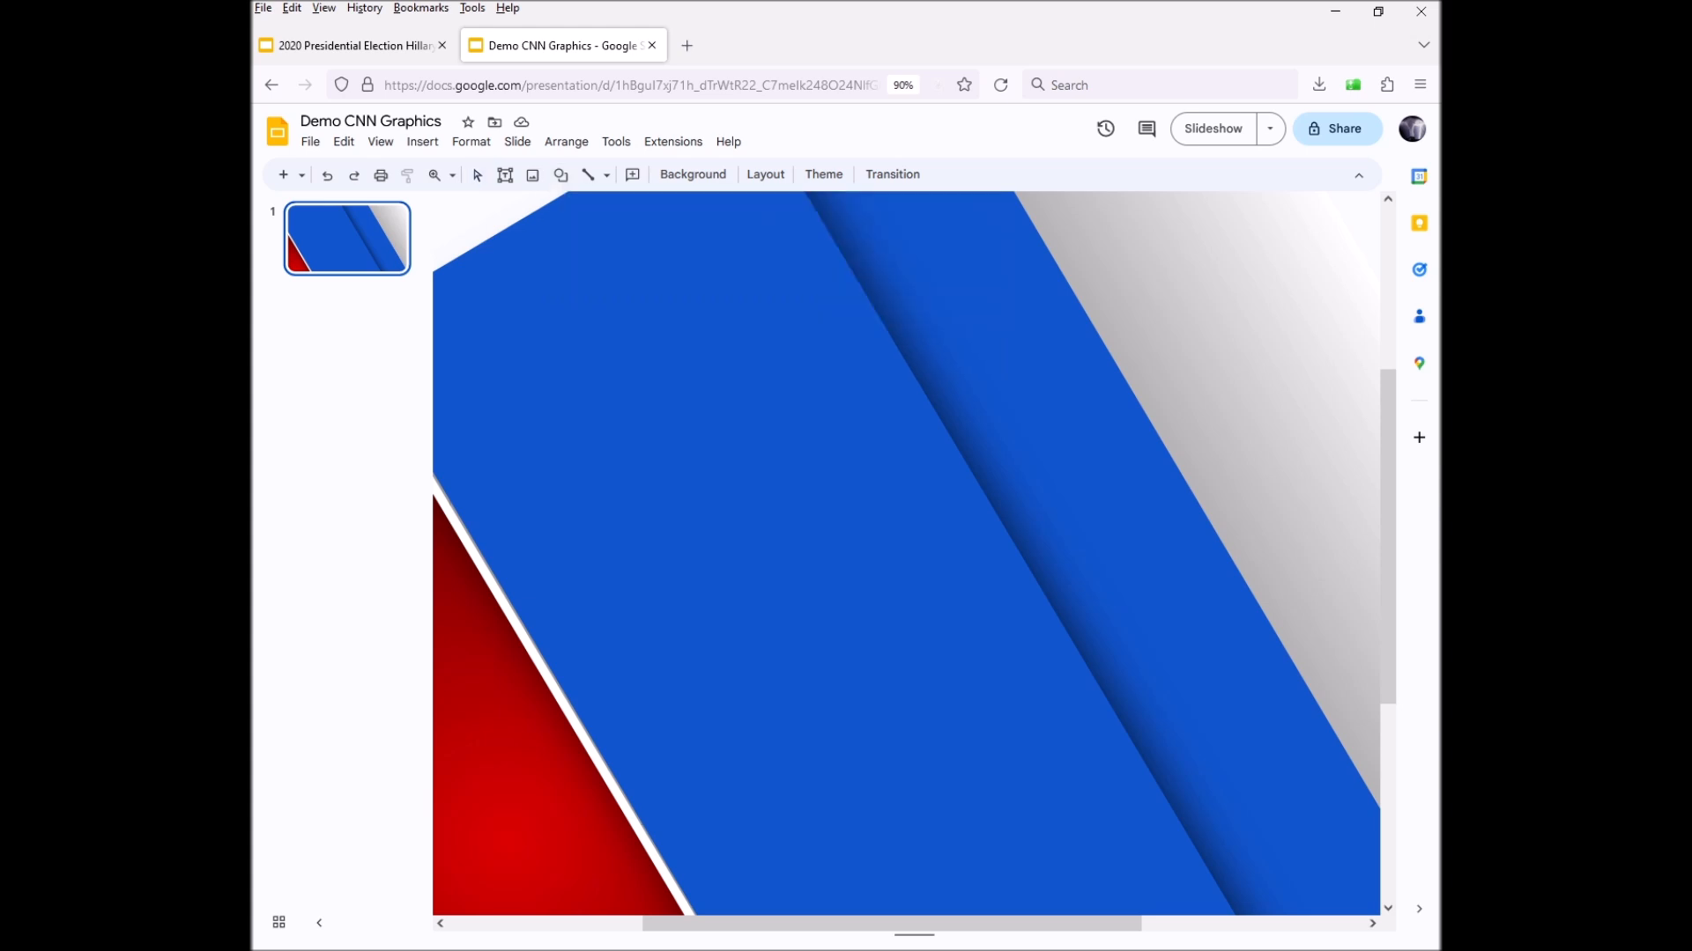
left_click_drag(627, 339, 1217, 681)
left_click_drag(922, 509, 920, 493)
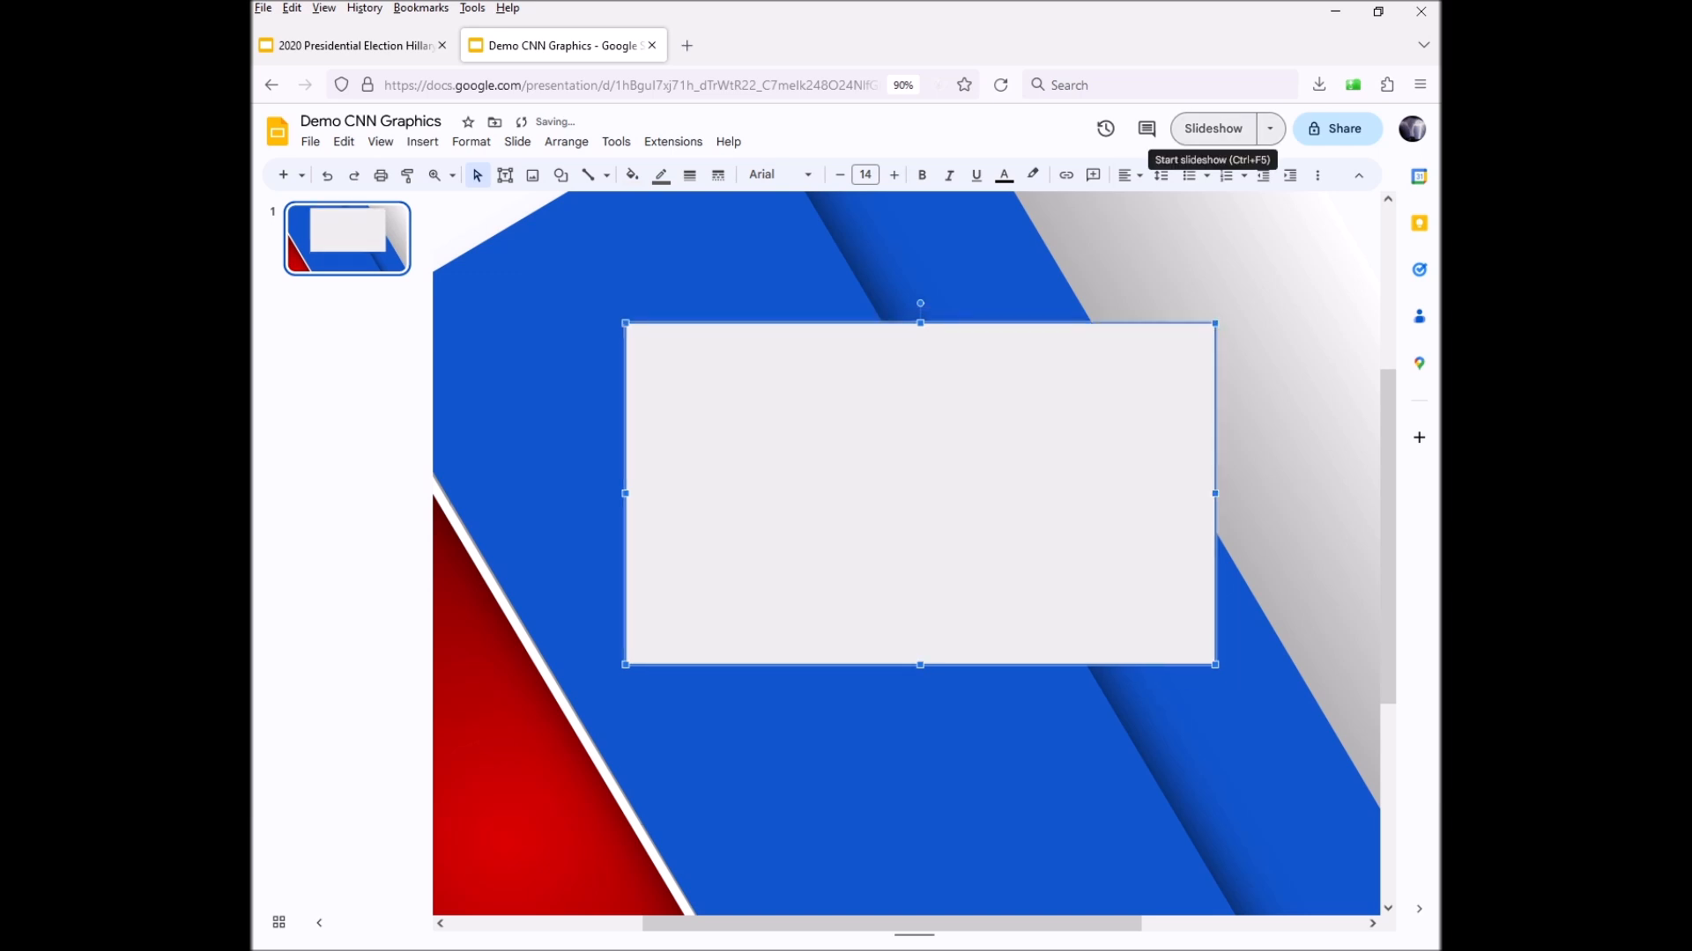
Preview the slide as a slideshow, then return to the editor
left_click(1212, 128)
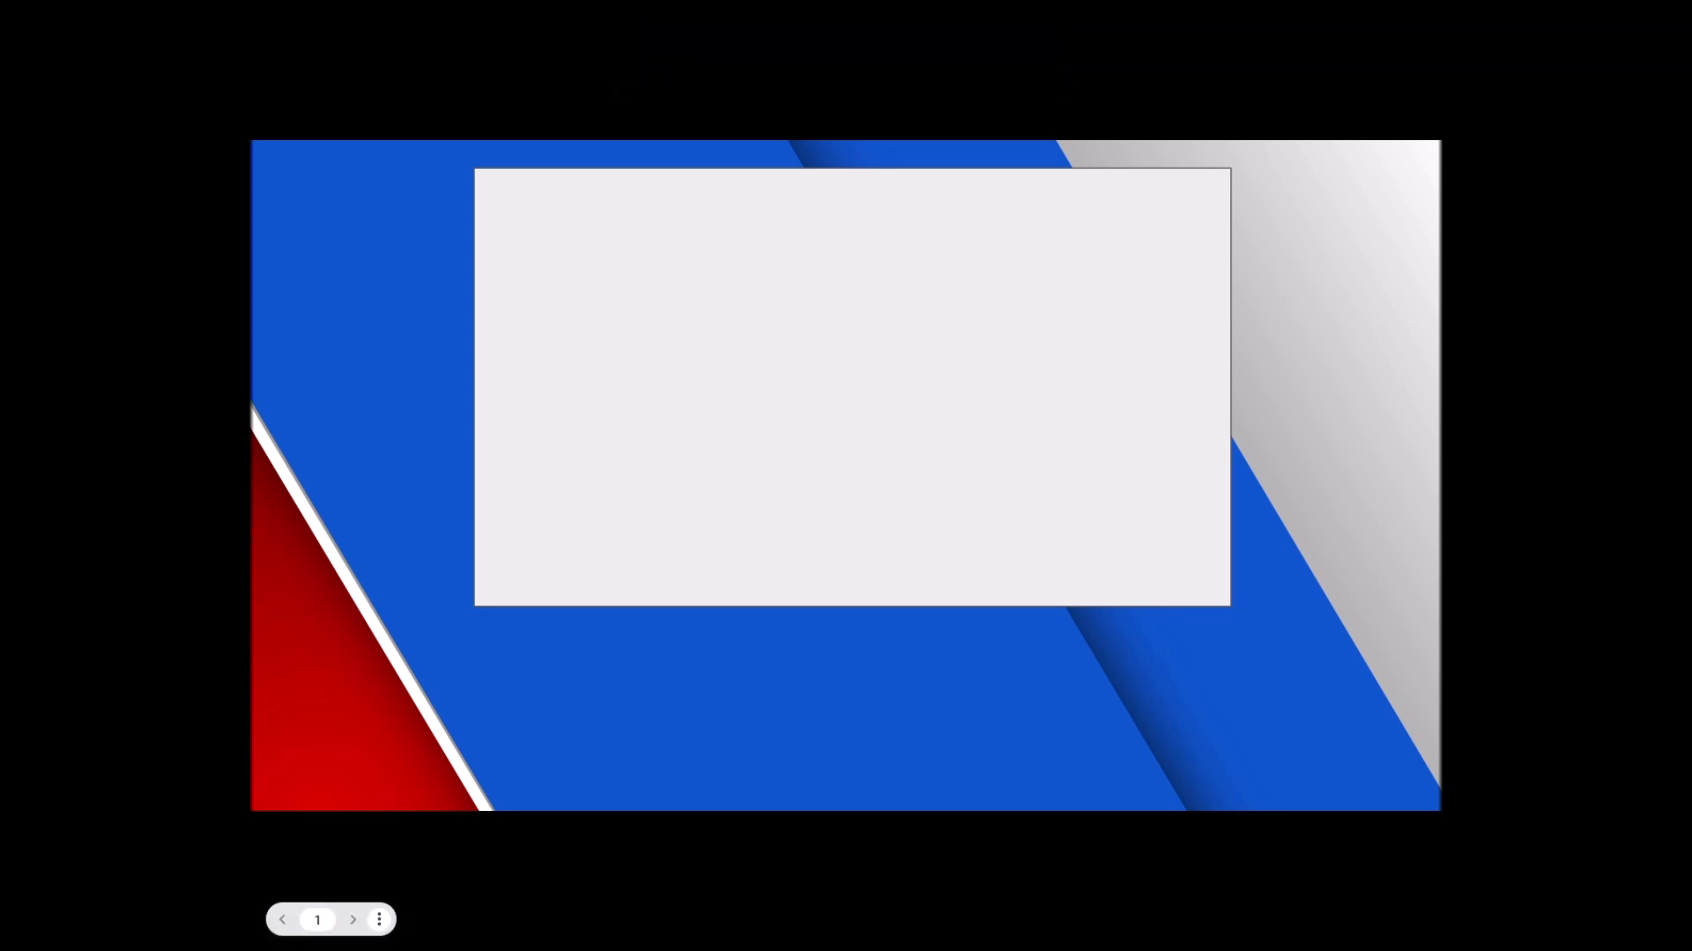
left_click(378, 920)
left_click(449, 806)
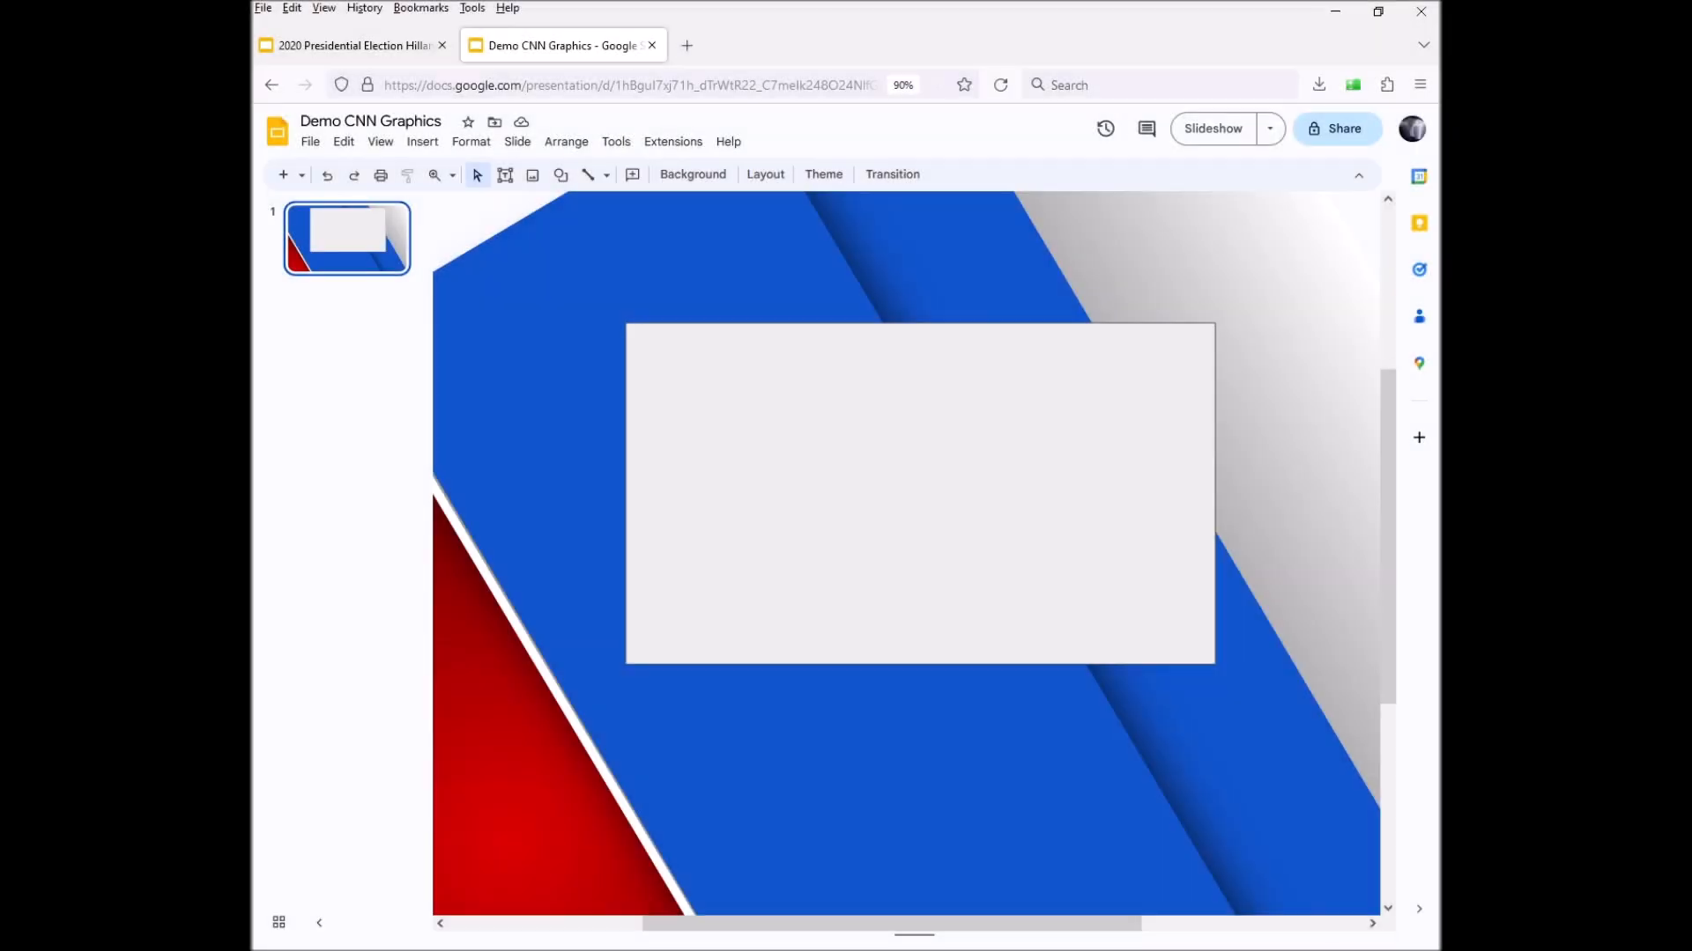
Extend the rectangle's top and bottom edges and widen it to the right
left_click_drag(920, 324, 920, 310)
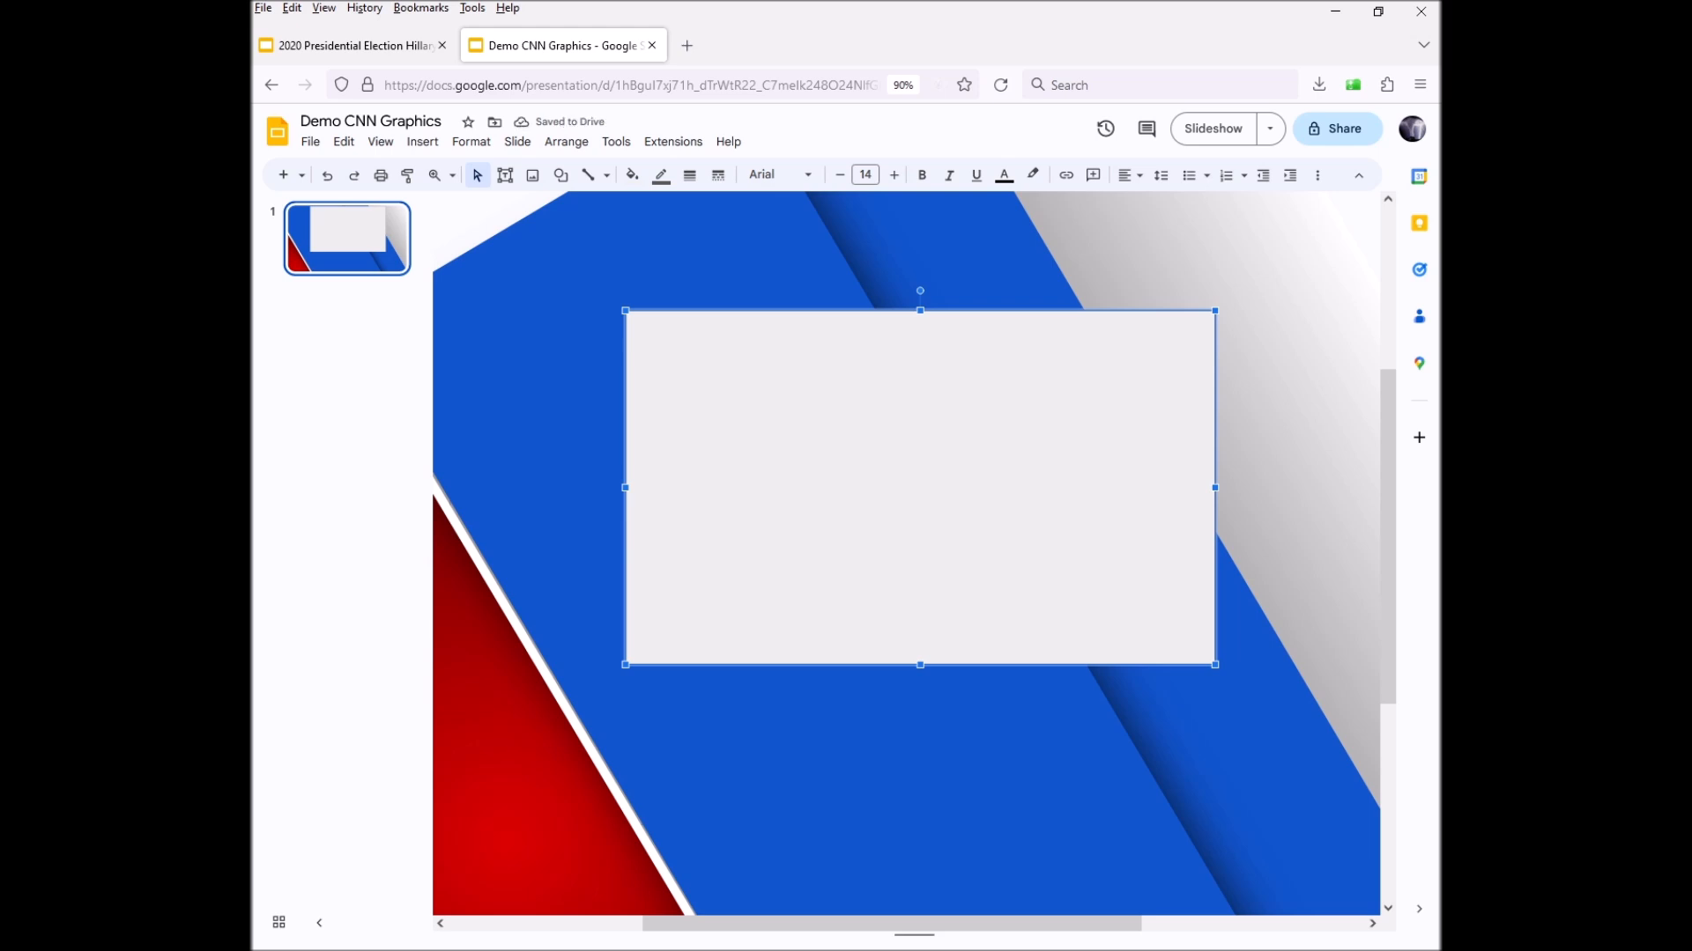
left_click_drag(920, 665, 920, 679)
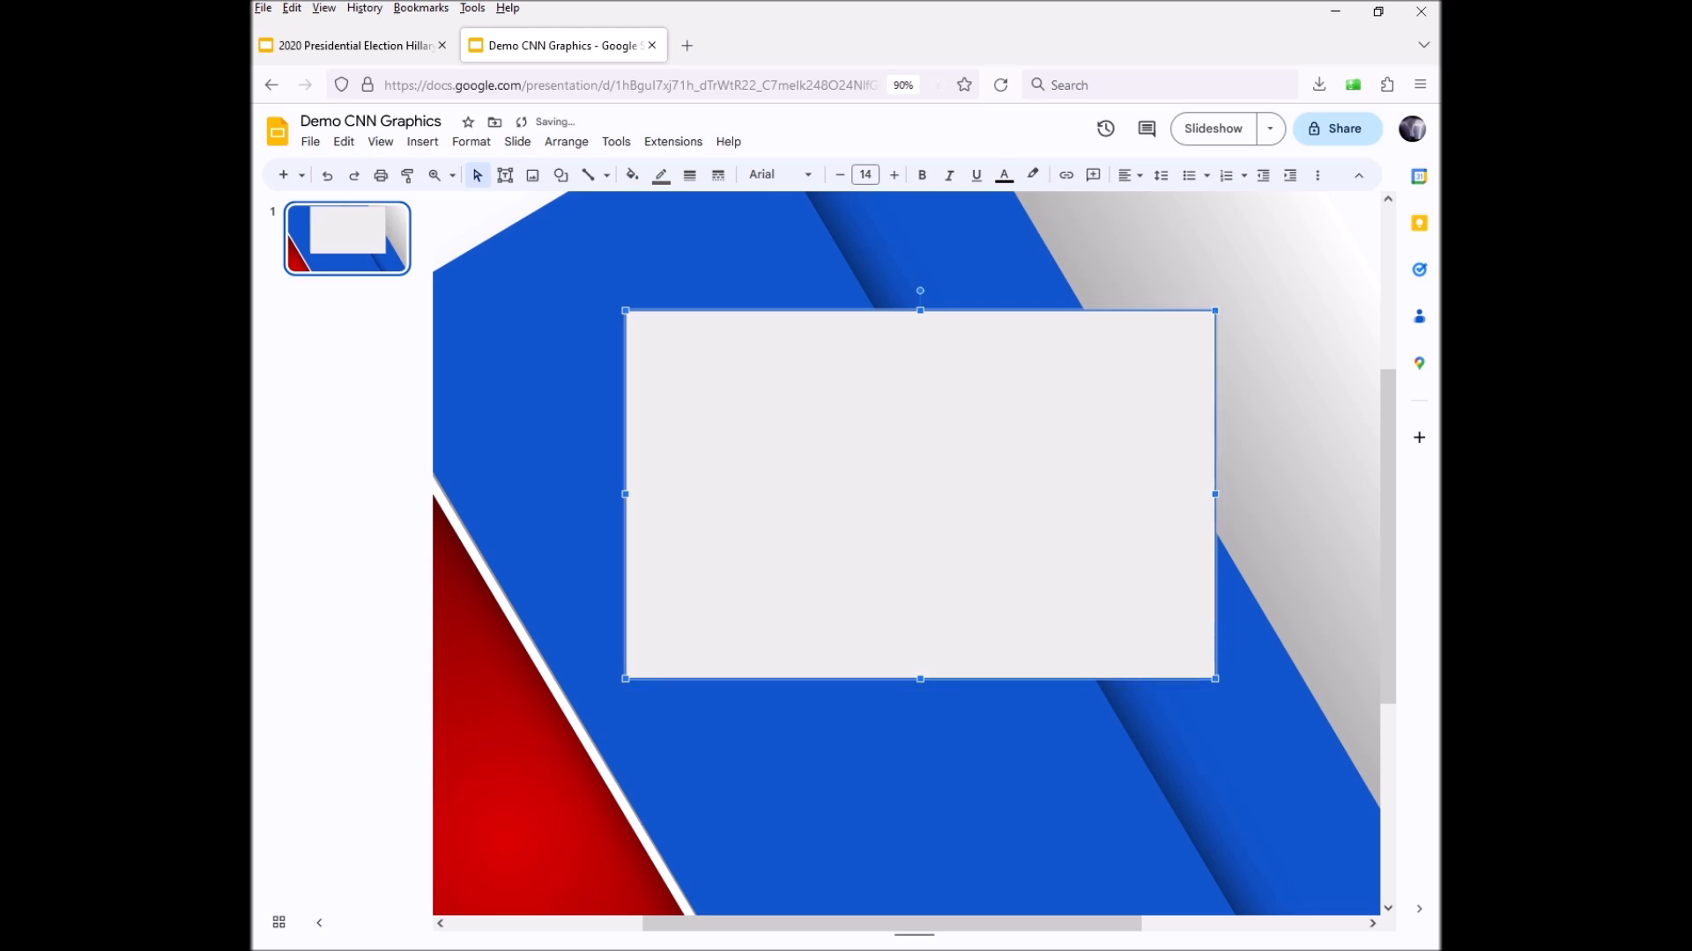
left_click_drag(1215, 495, 1231, 494)
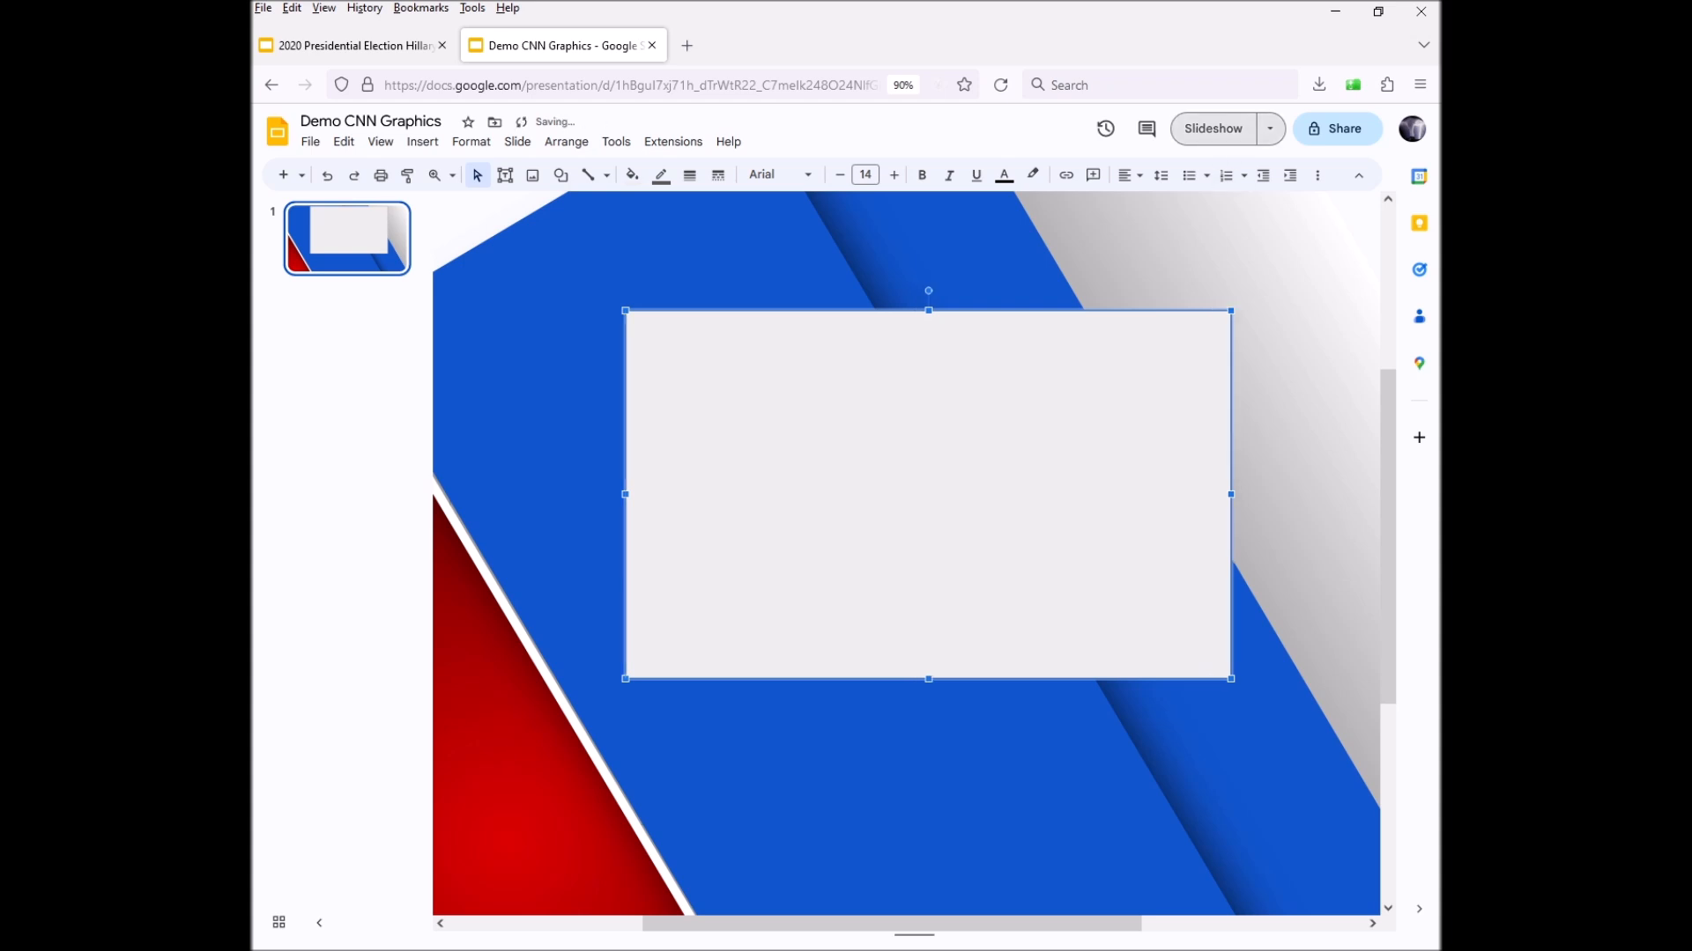
Preview the resized panel in the slideshow again and exit back to editing
left_click(1213, 128)
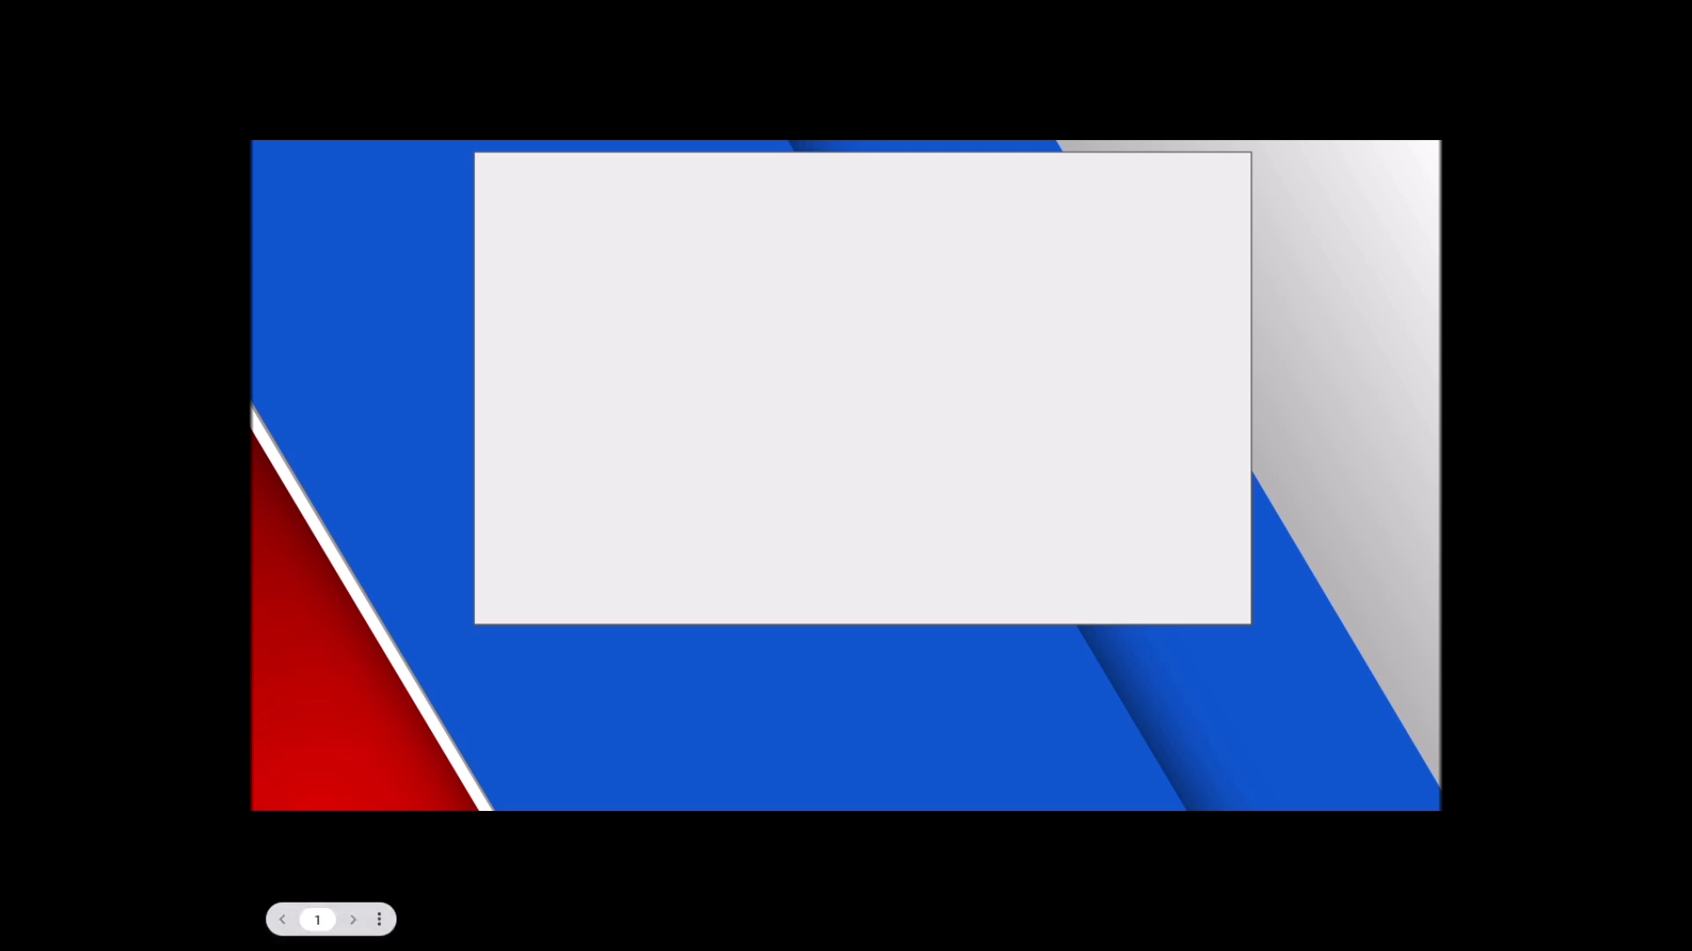
left_click(379, 920)
left_click(449, 806)
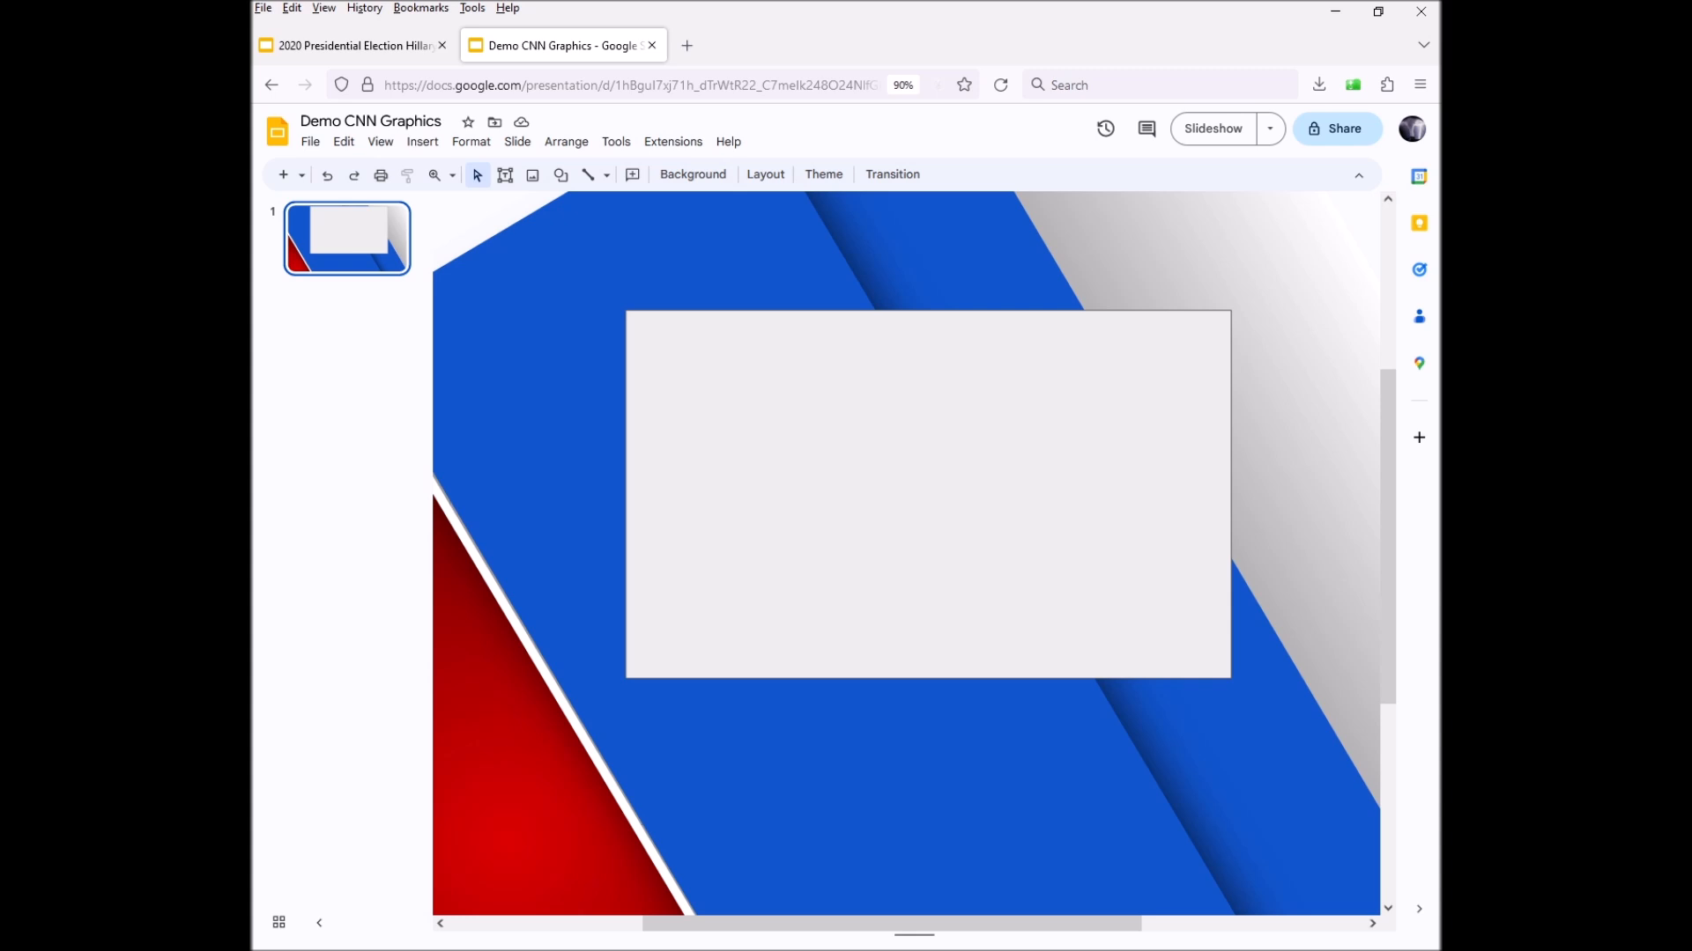
left_click(928, 495)
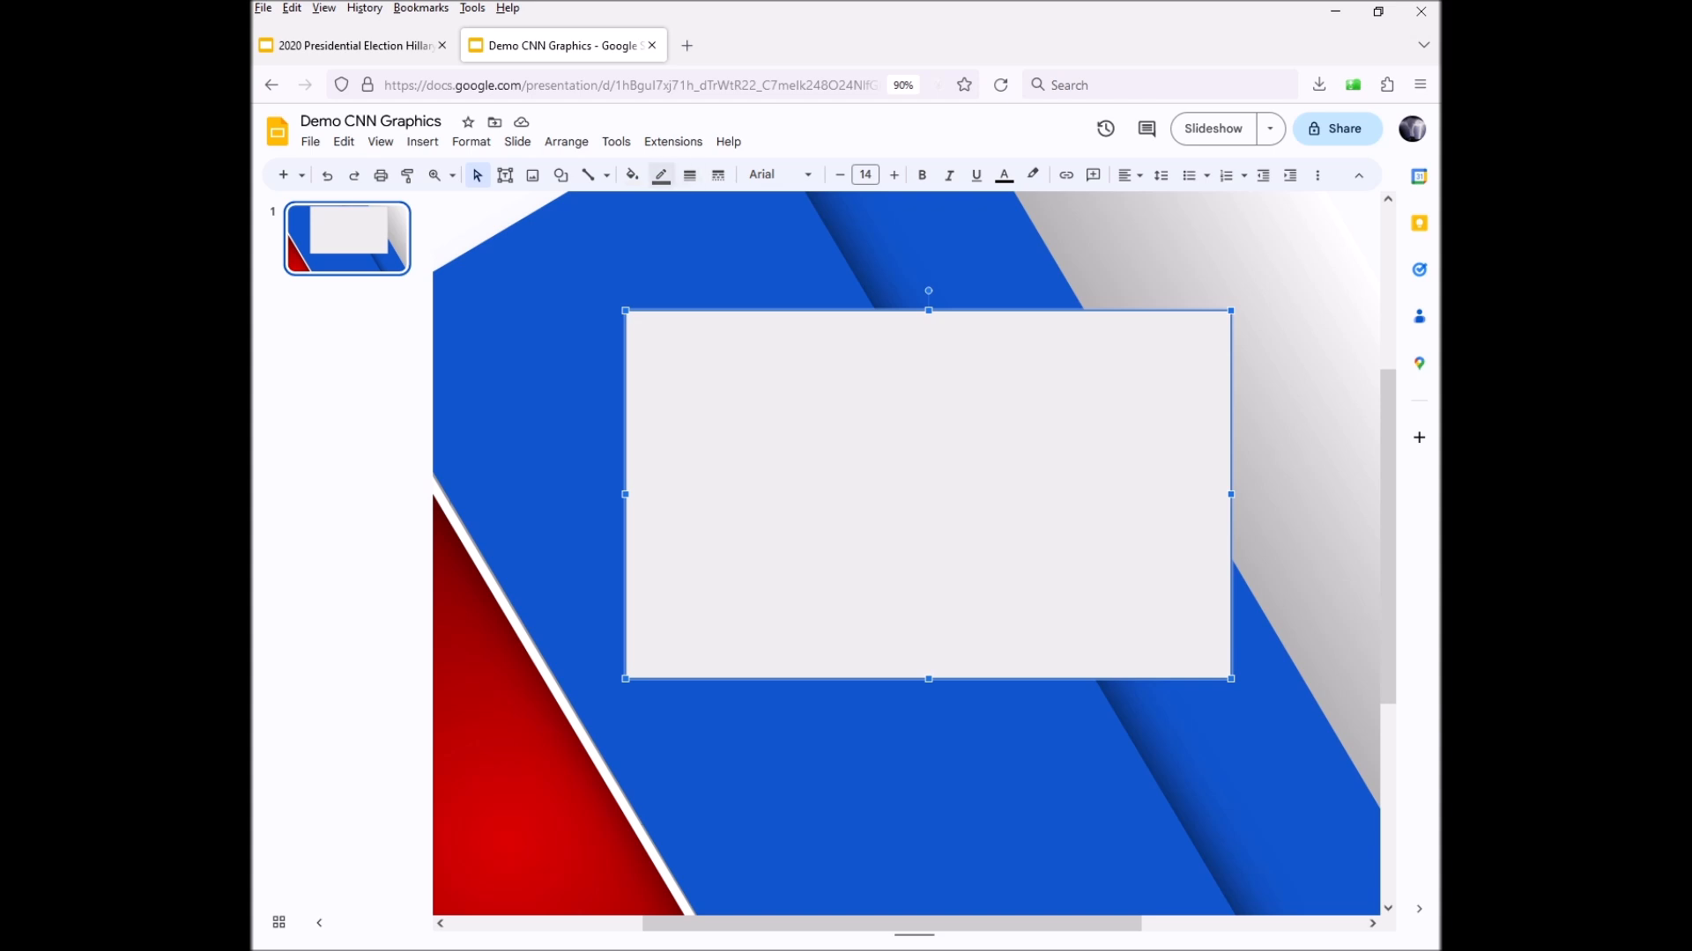
Start a custom gradient fill for the grey panel, defaulting to Linear at 90°
left_click(631, 175)
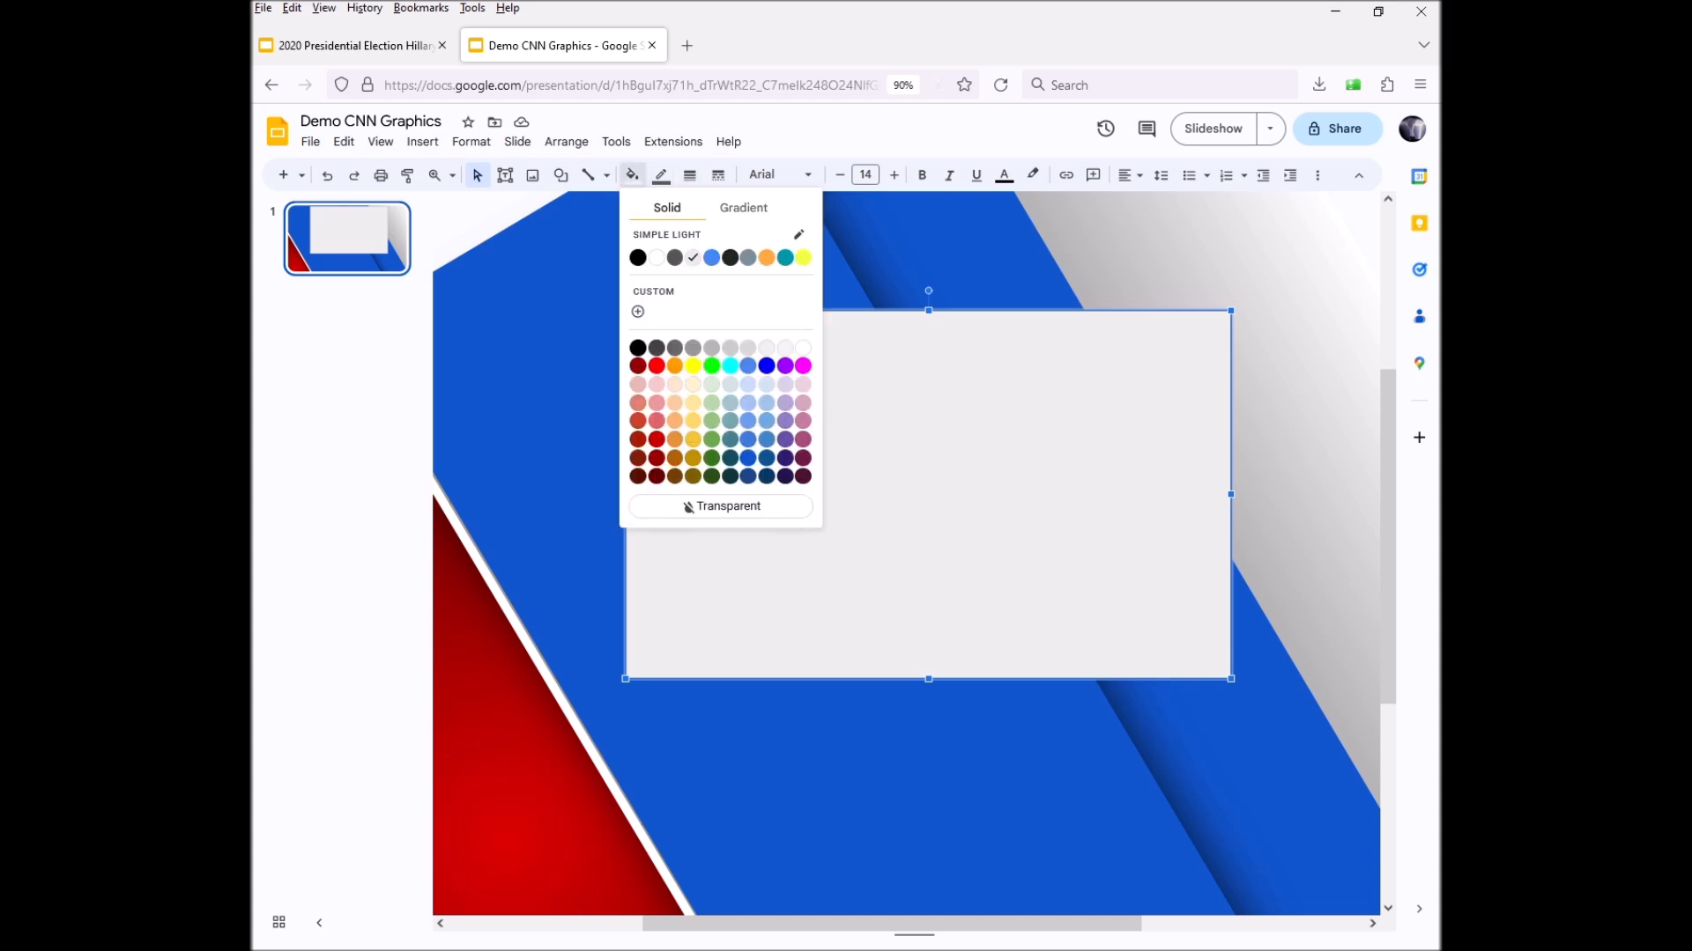
left_click(742, 208)
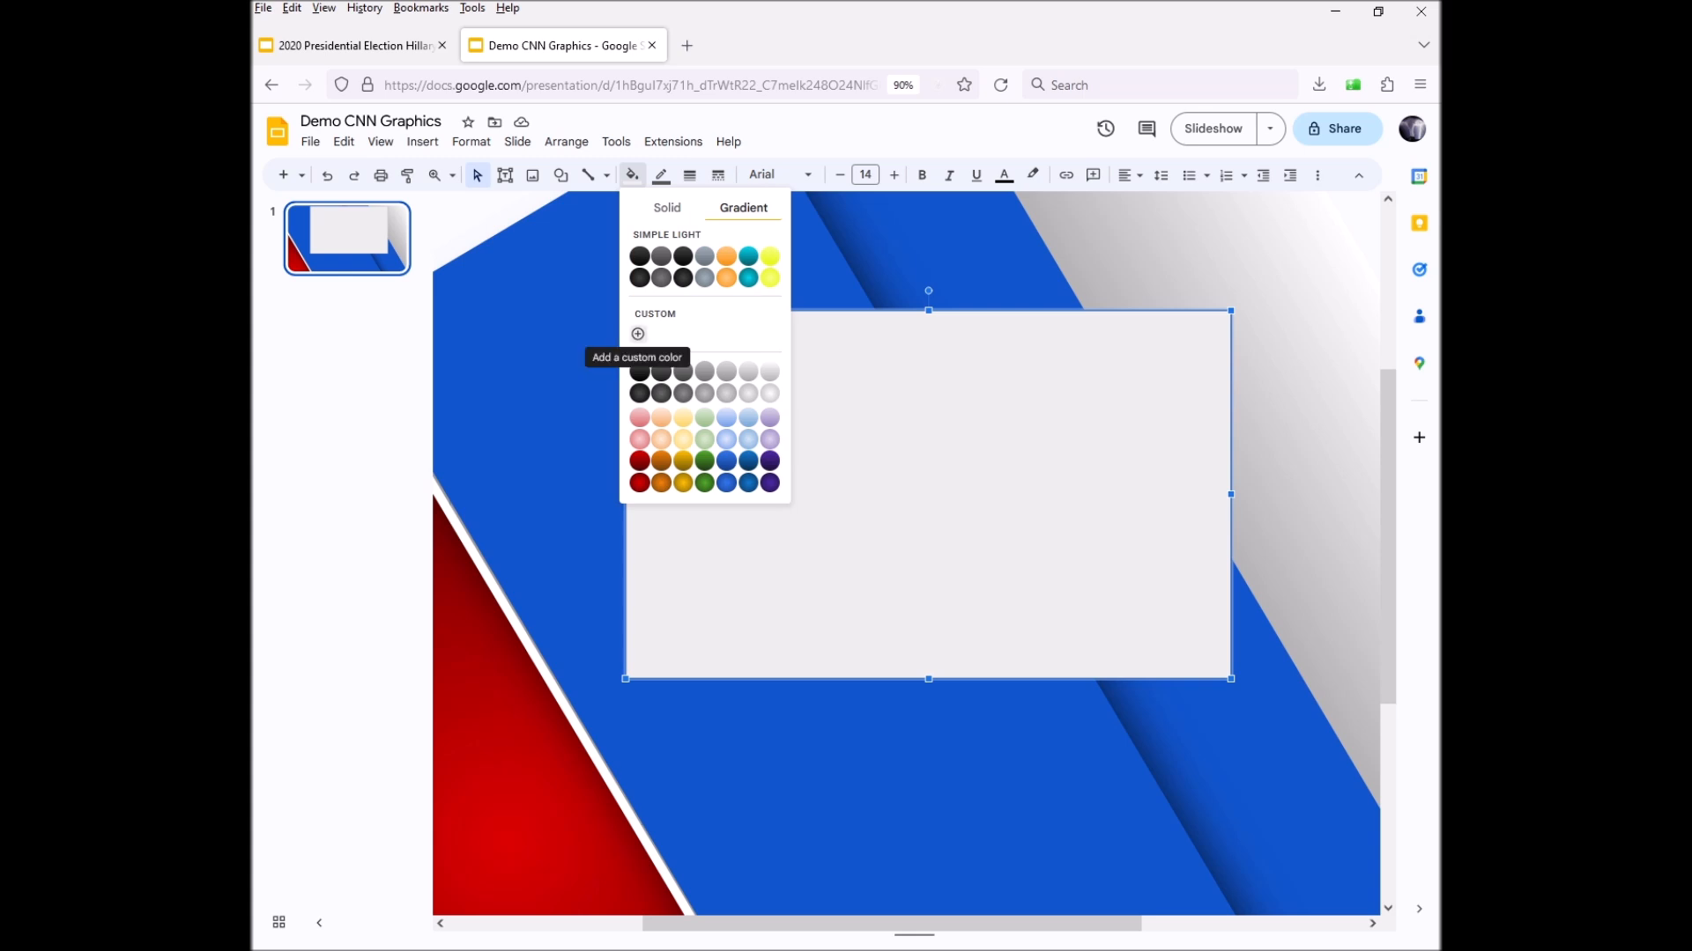
left_click(638, 334)
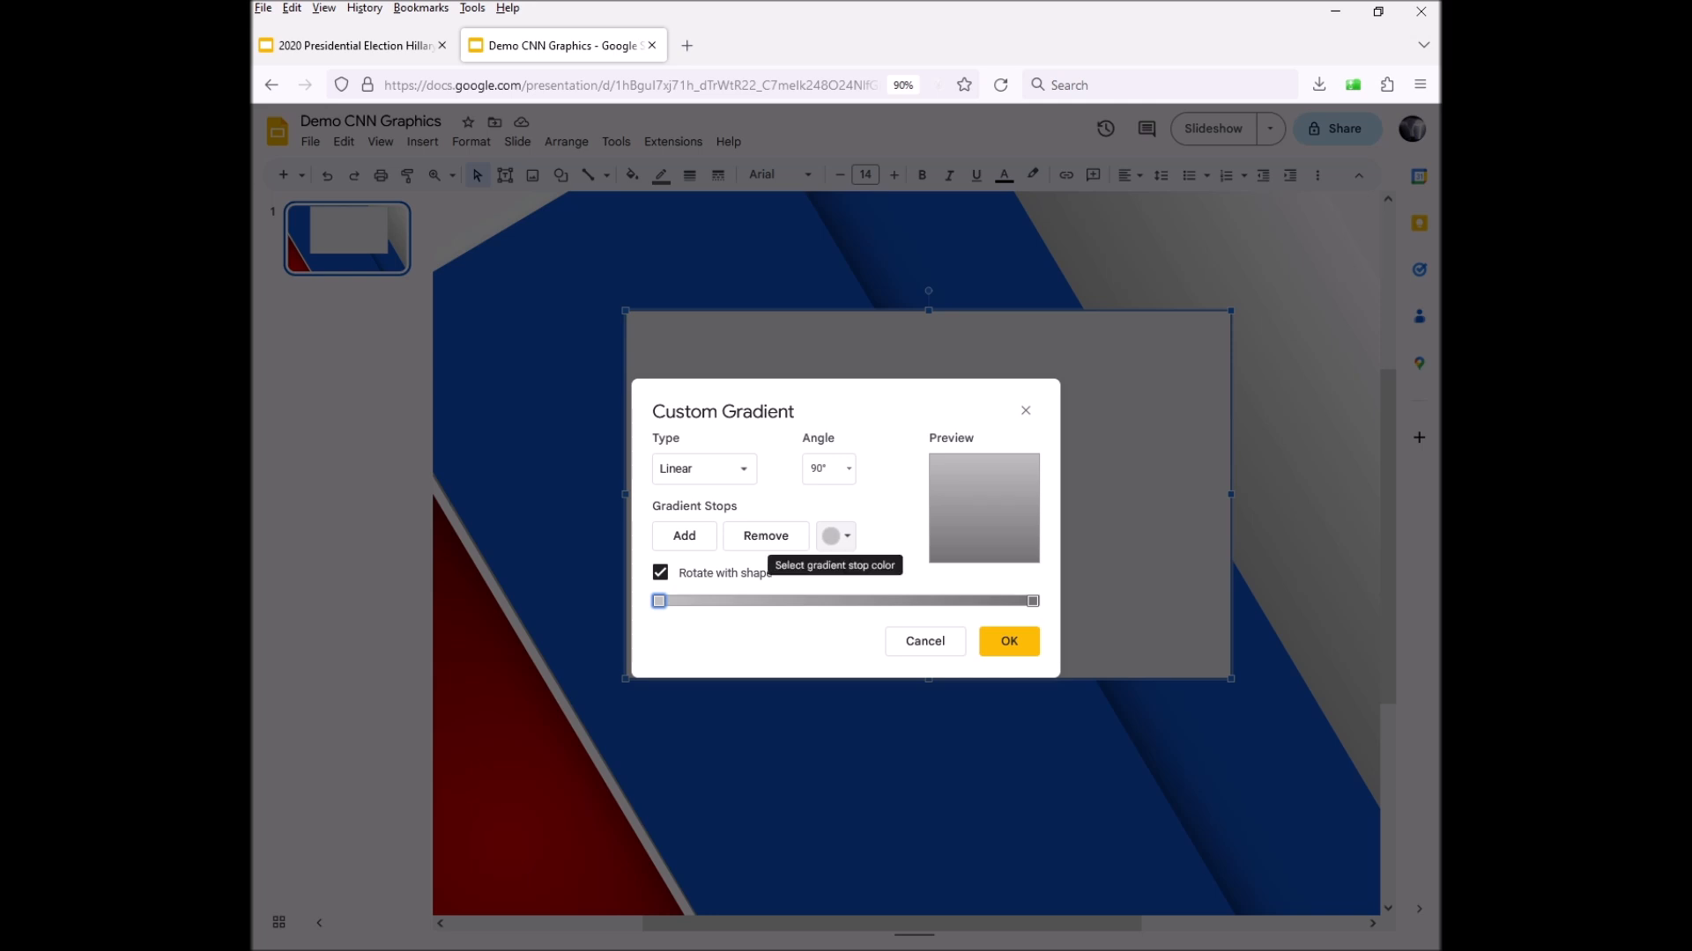
Make the first gradient stop a dark red, settling on dark red 3
left_click(835, 535)
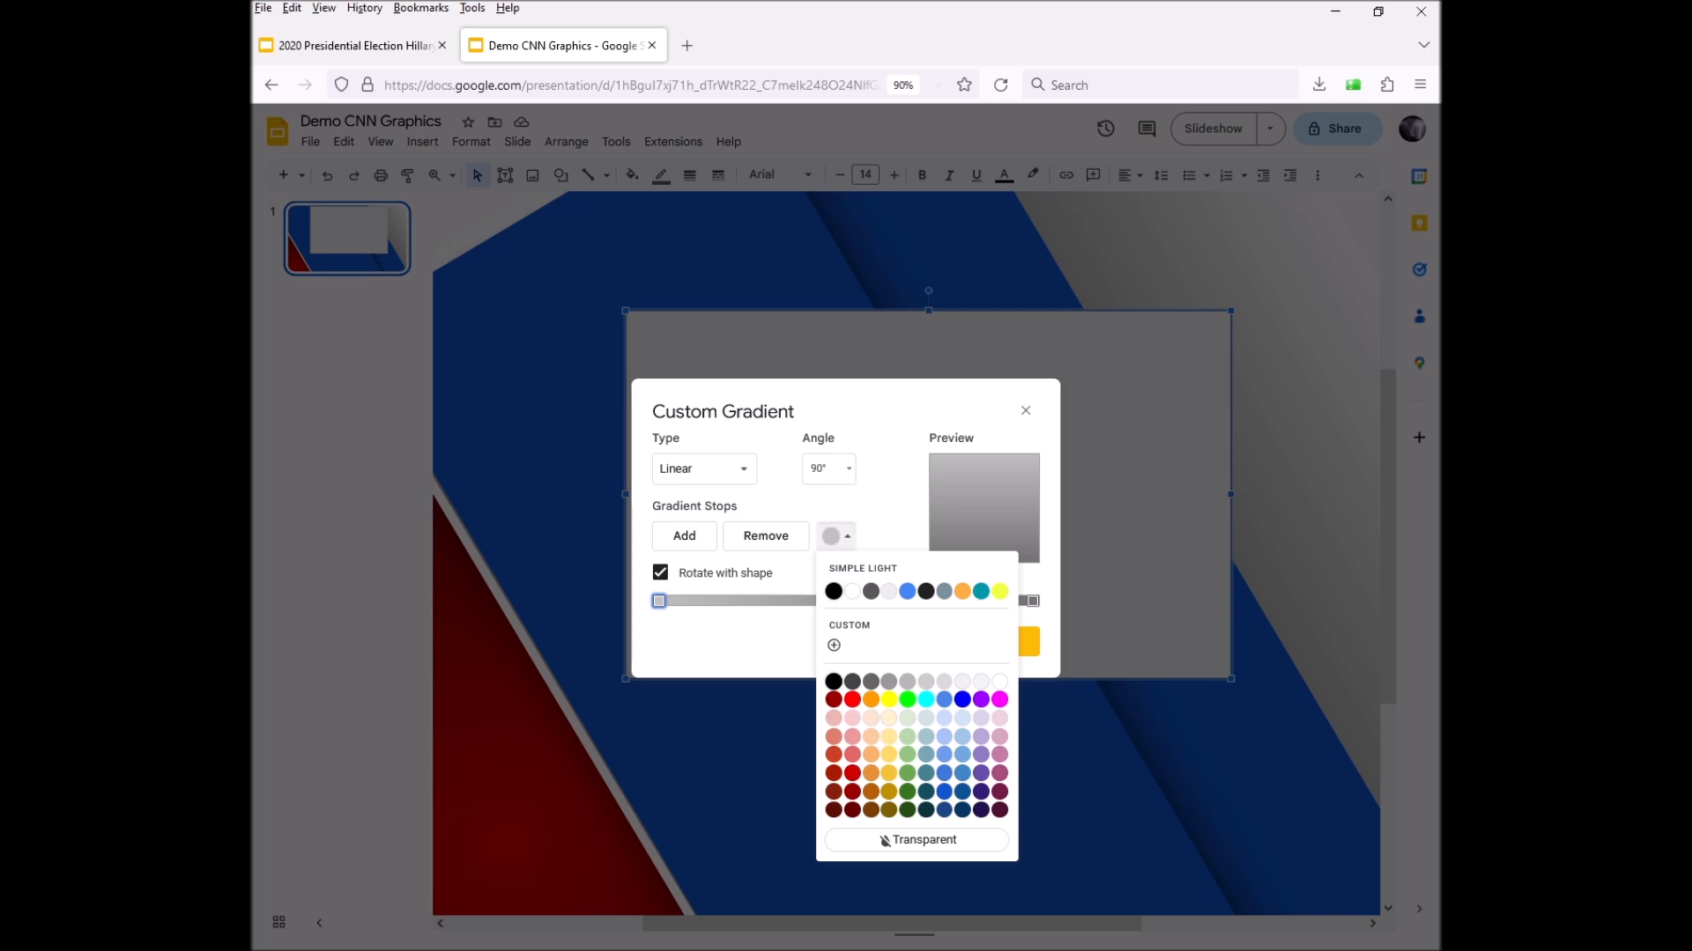
left_click(833, 646)
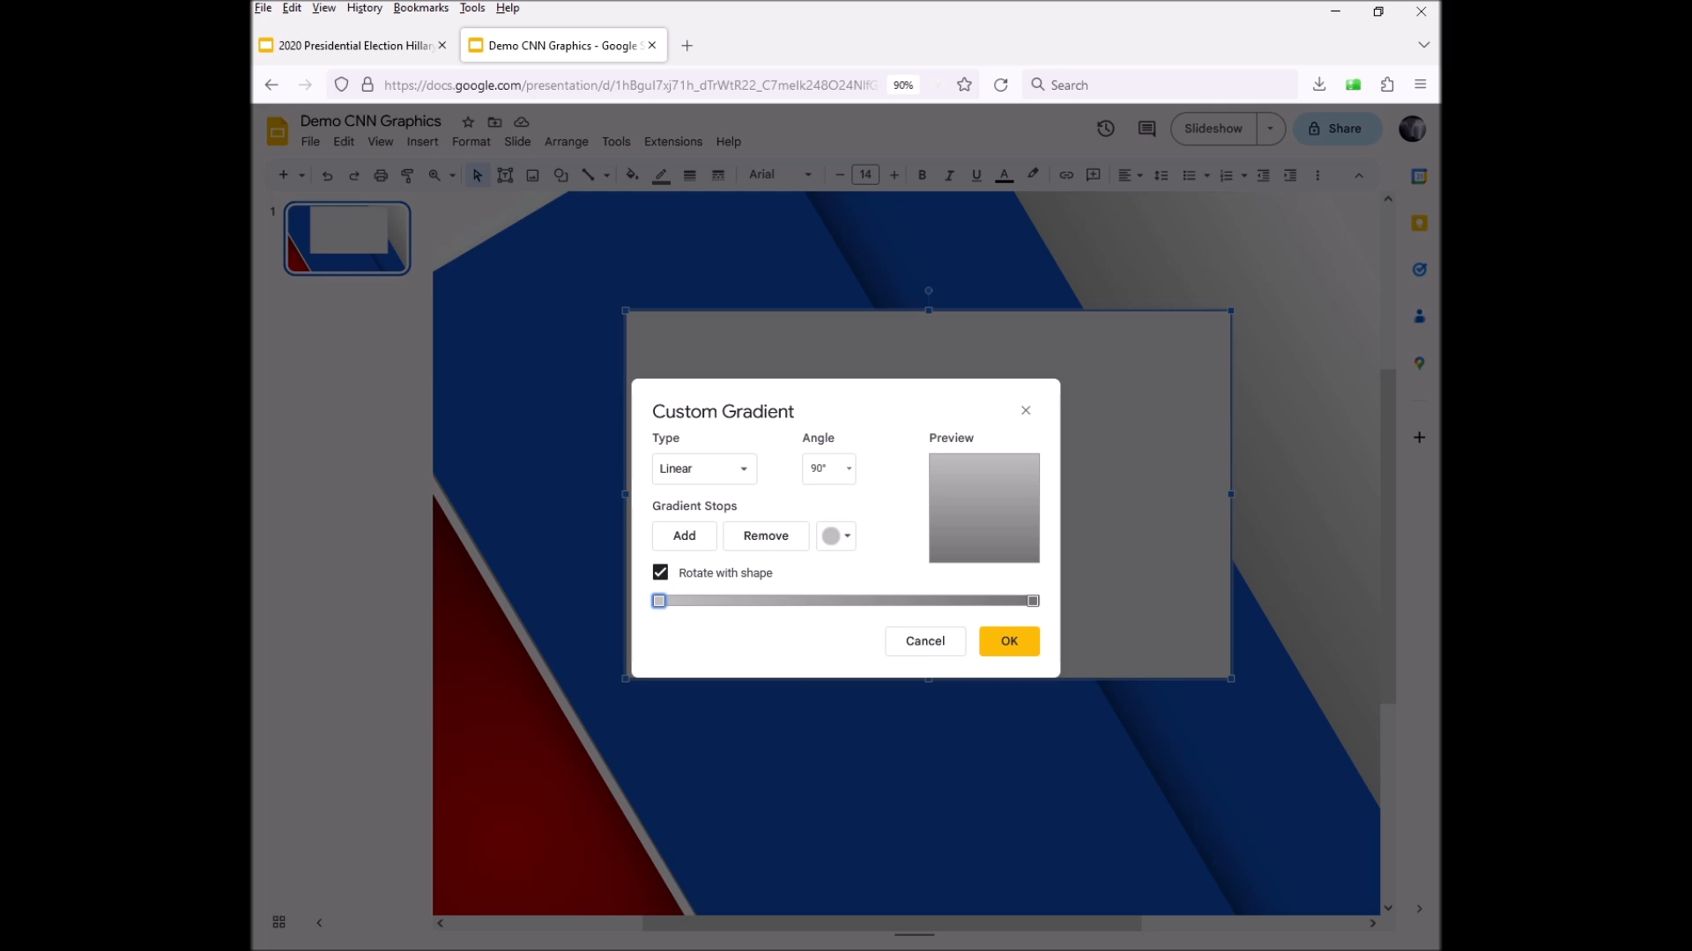
left_click(836, 536)
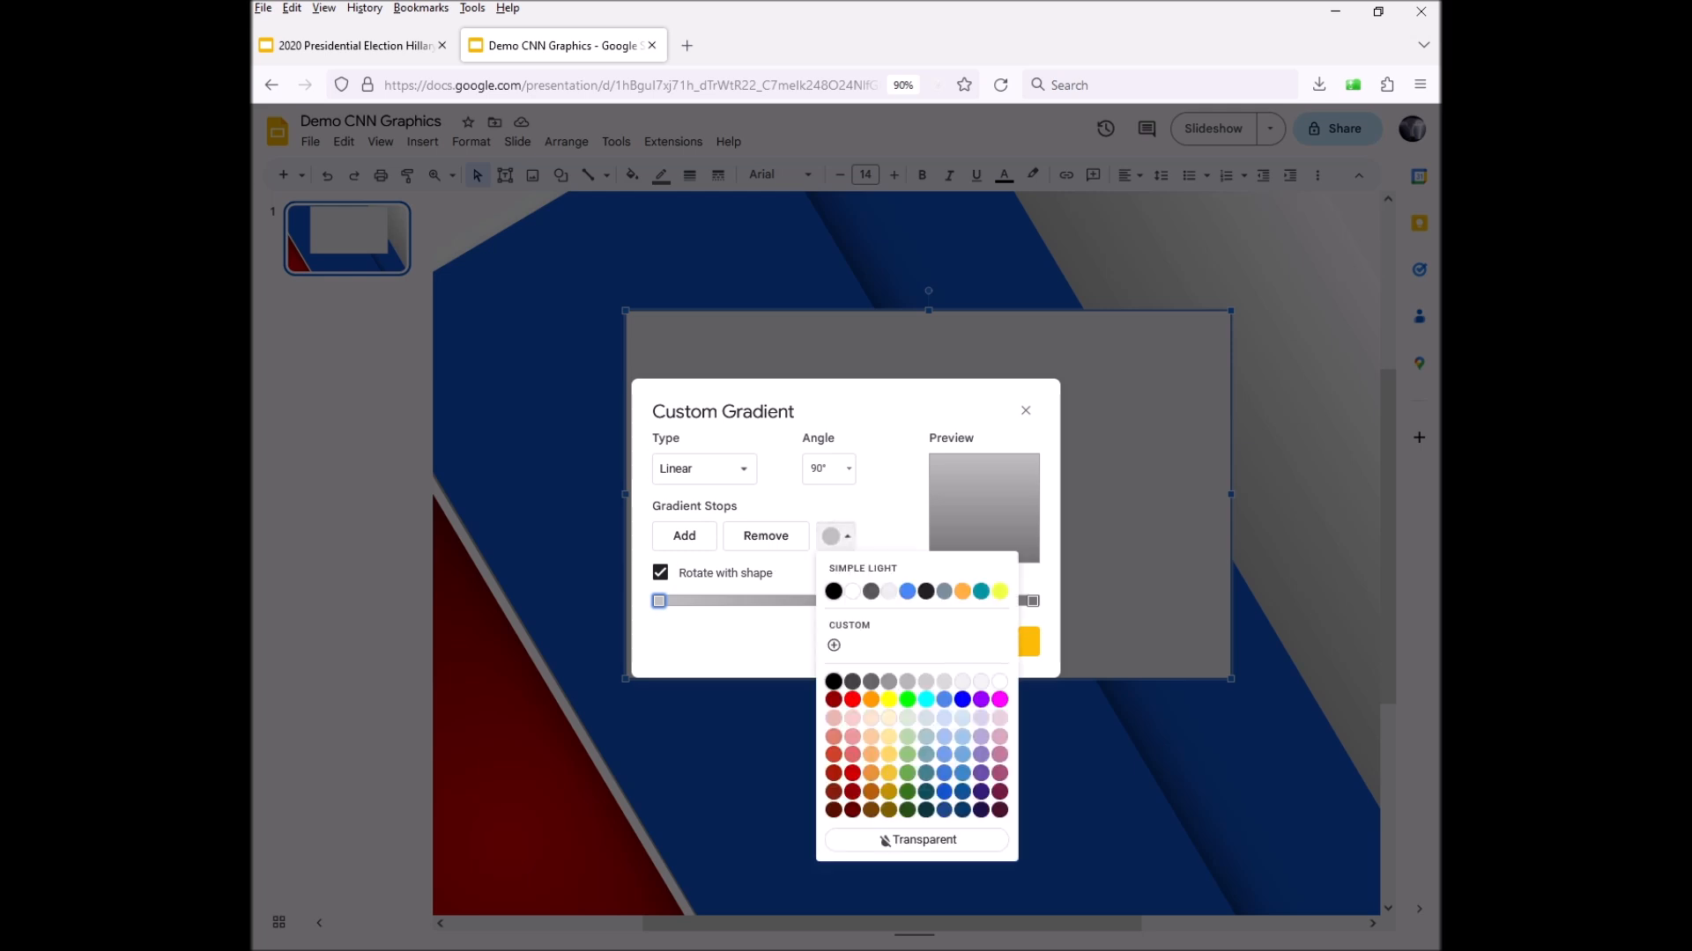
left_click(835, 537)
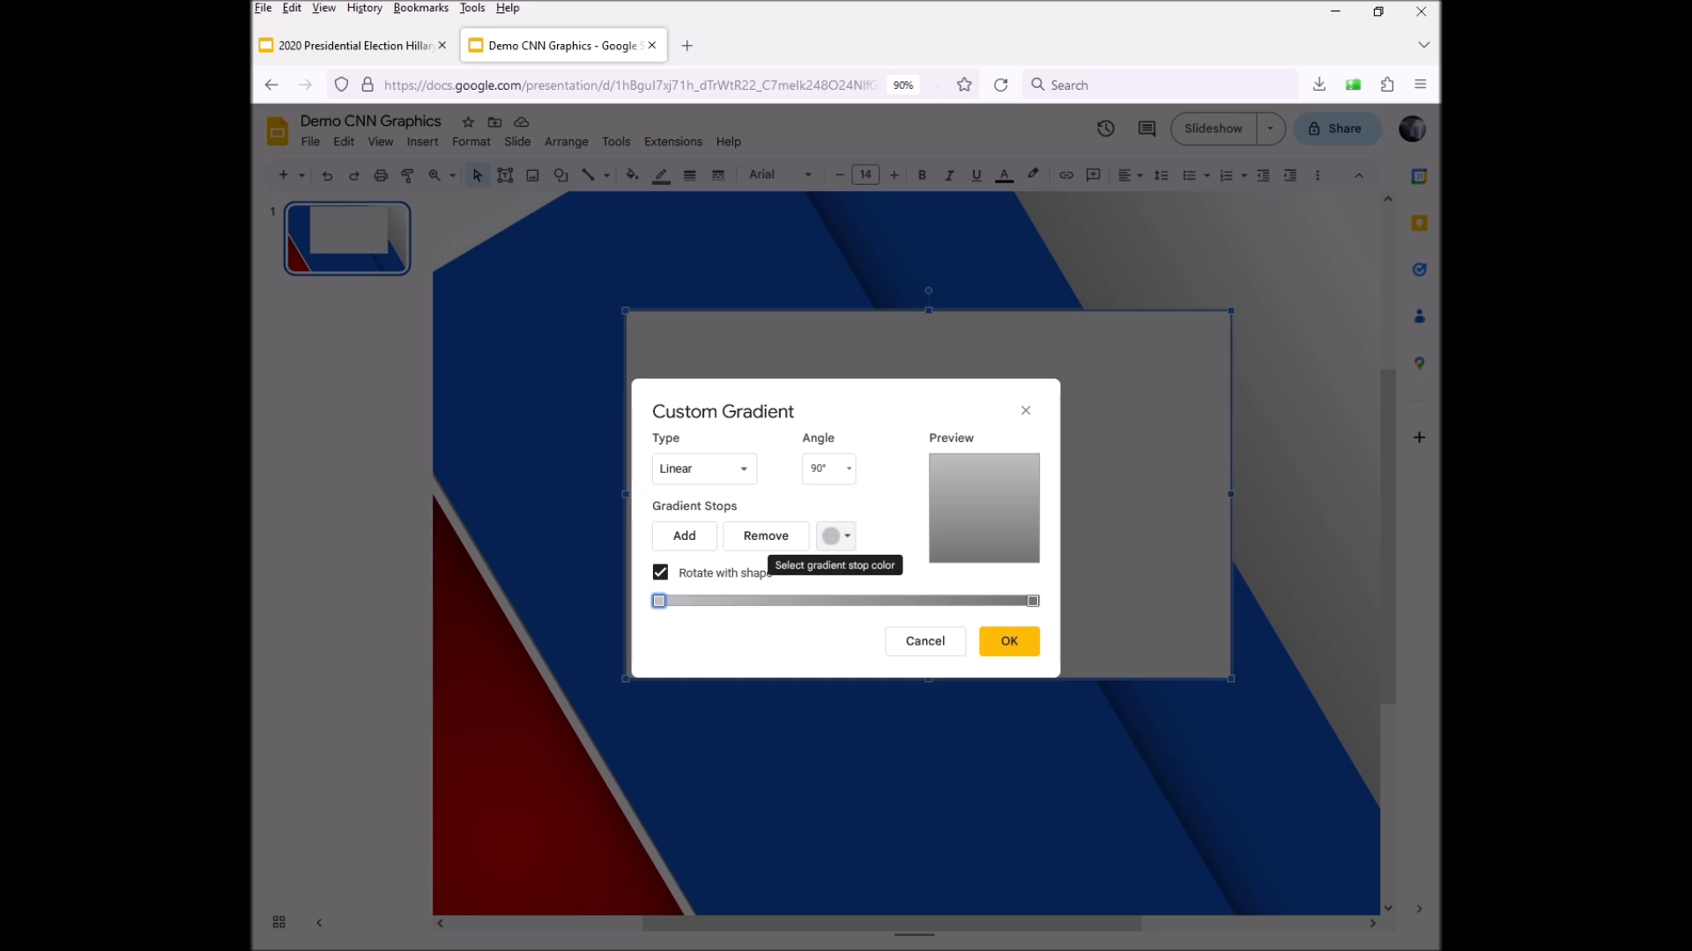
left_click(835, 537)
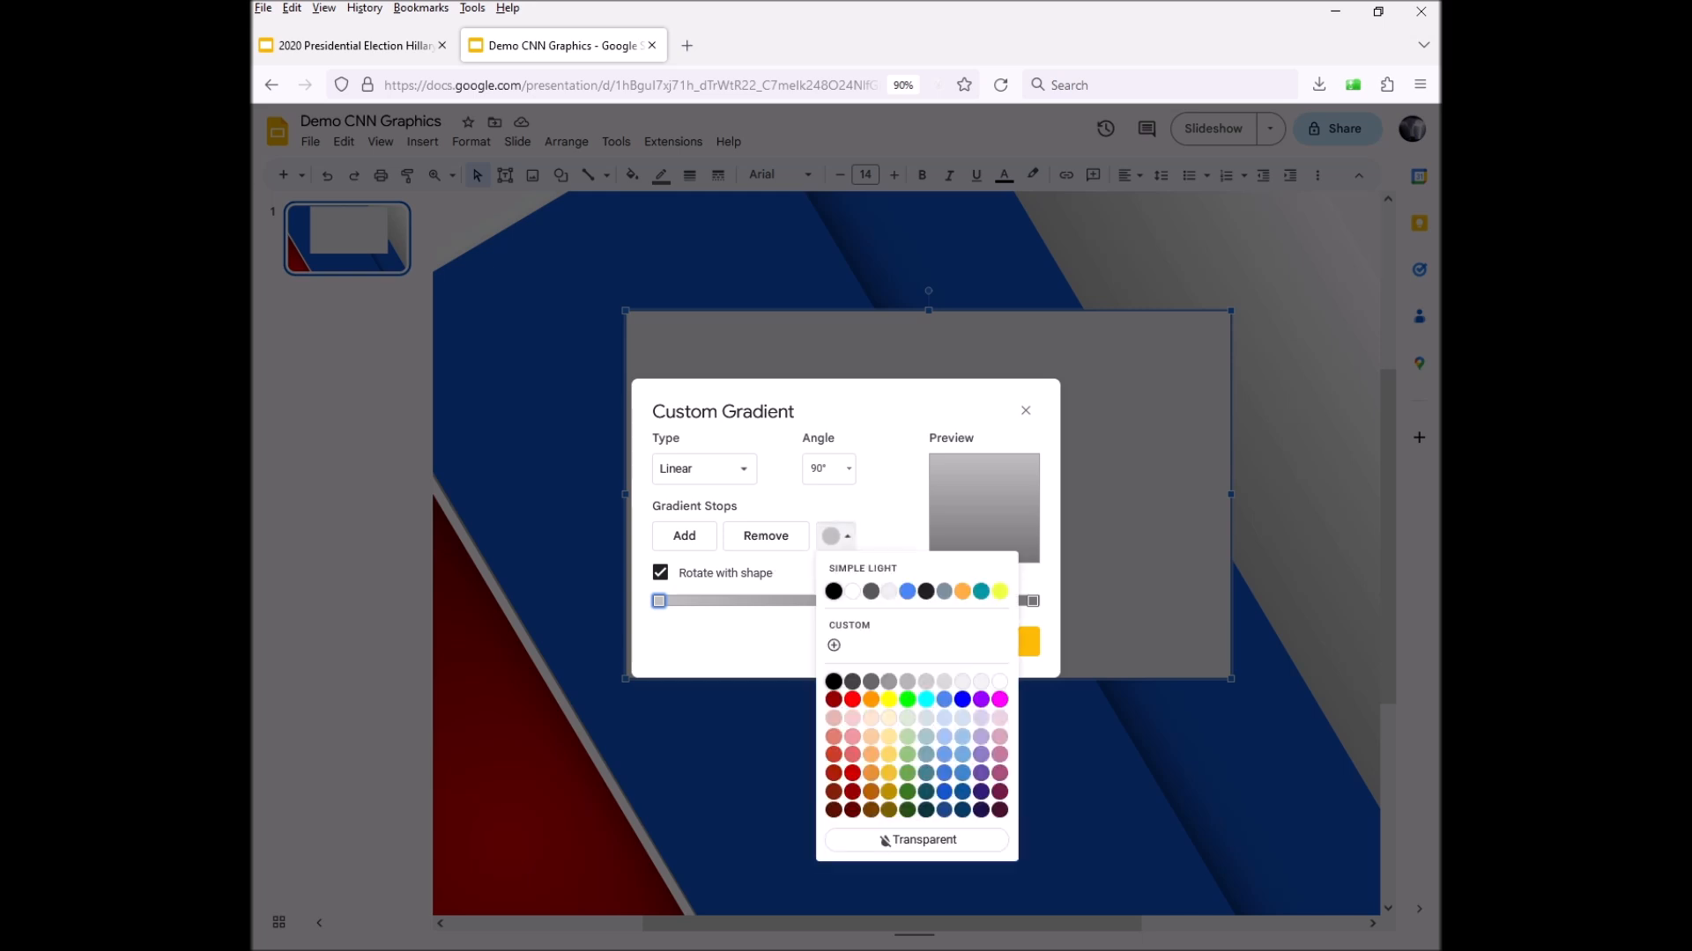
left_click(834, 646)
left_click(836, 536)
left_click(852, 792)
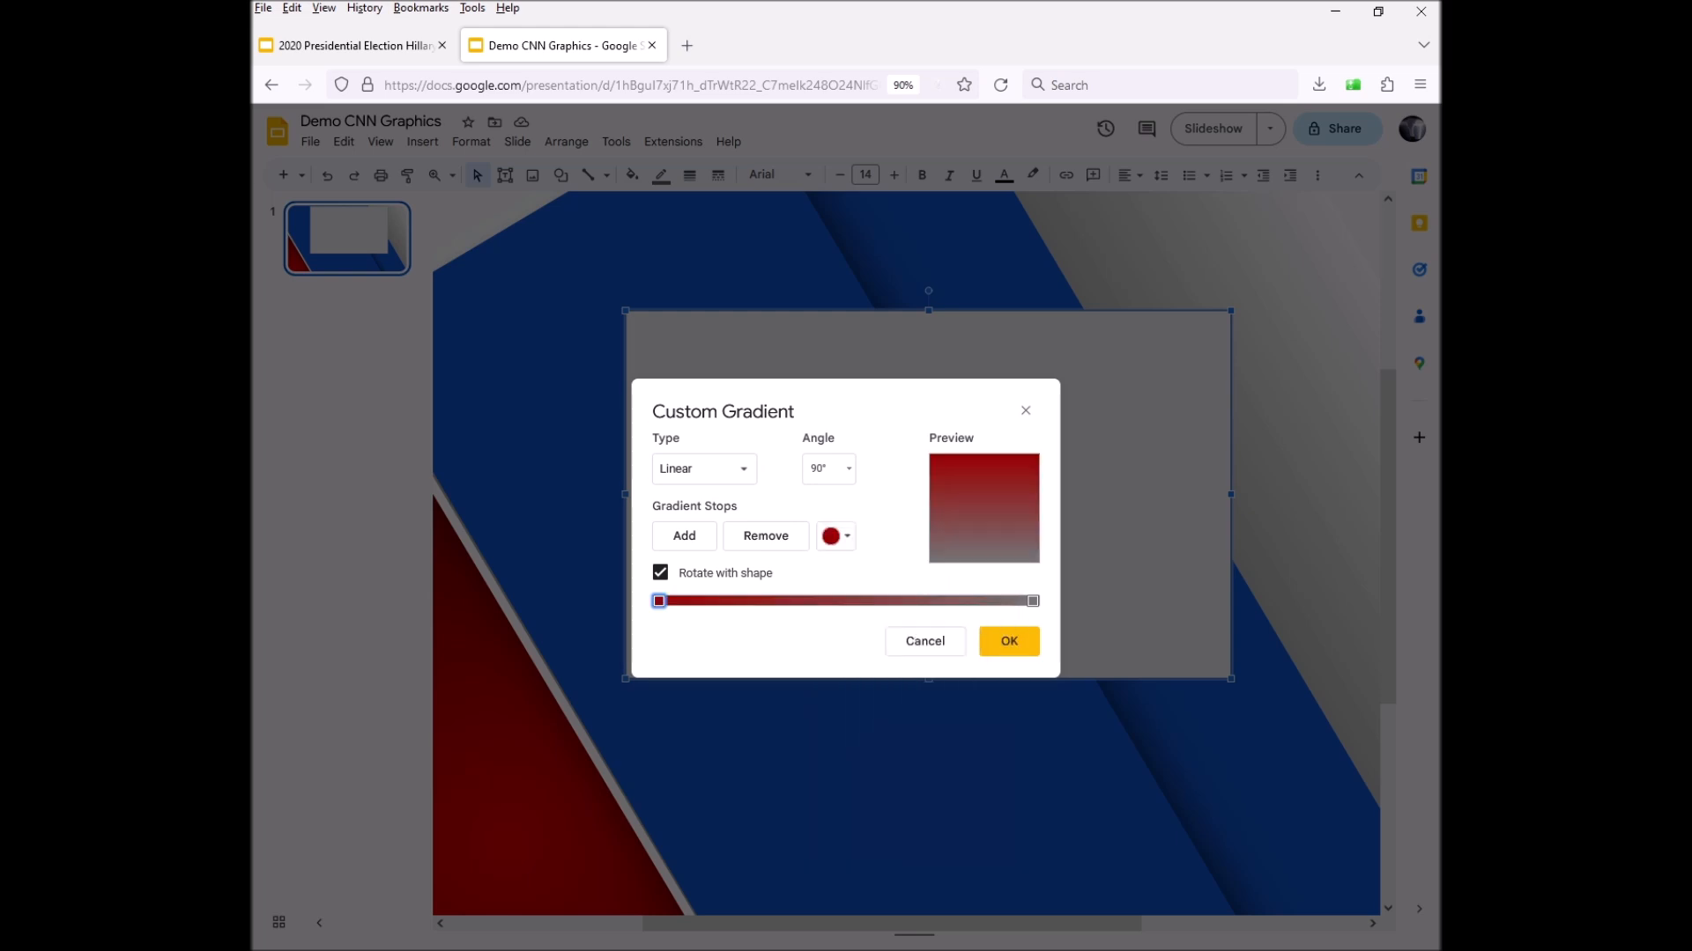
left_click(835, 536)
left_click(851, 810)
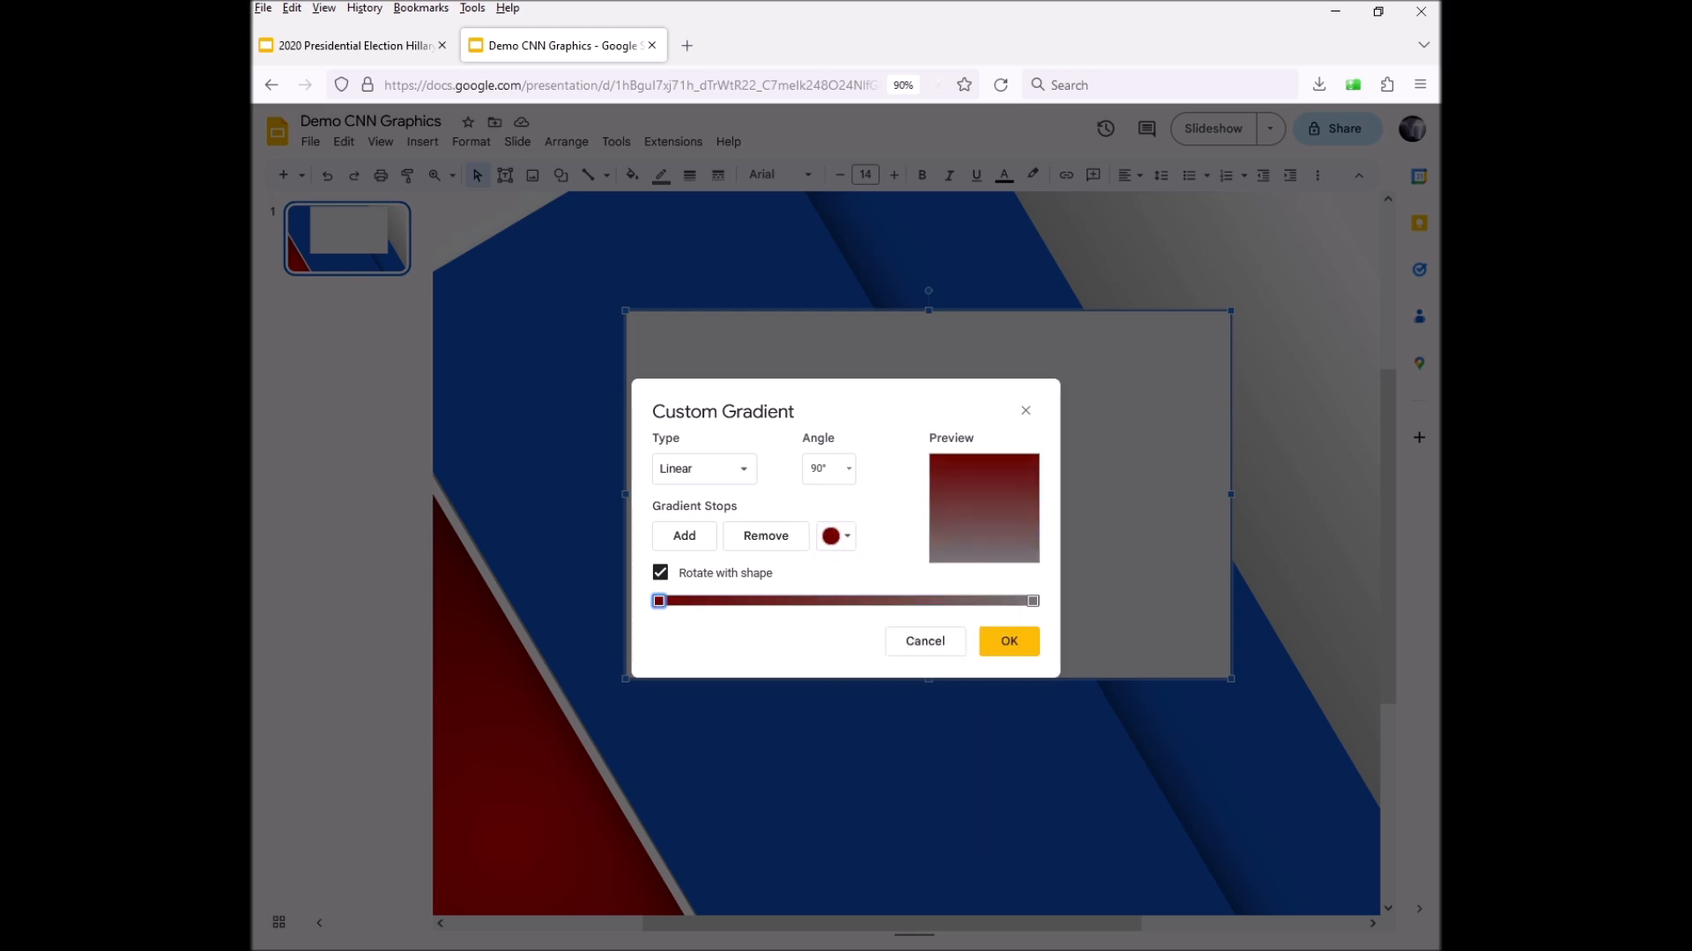
Set the right stop to dark red 1, the left to dark red 3, and add a middle stop
left_click(1033, 601)
left_click(835, 537)
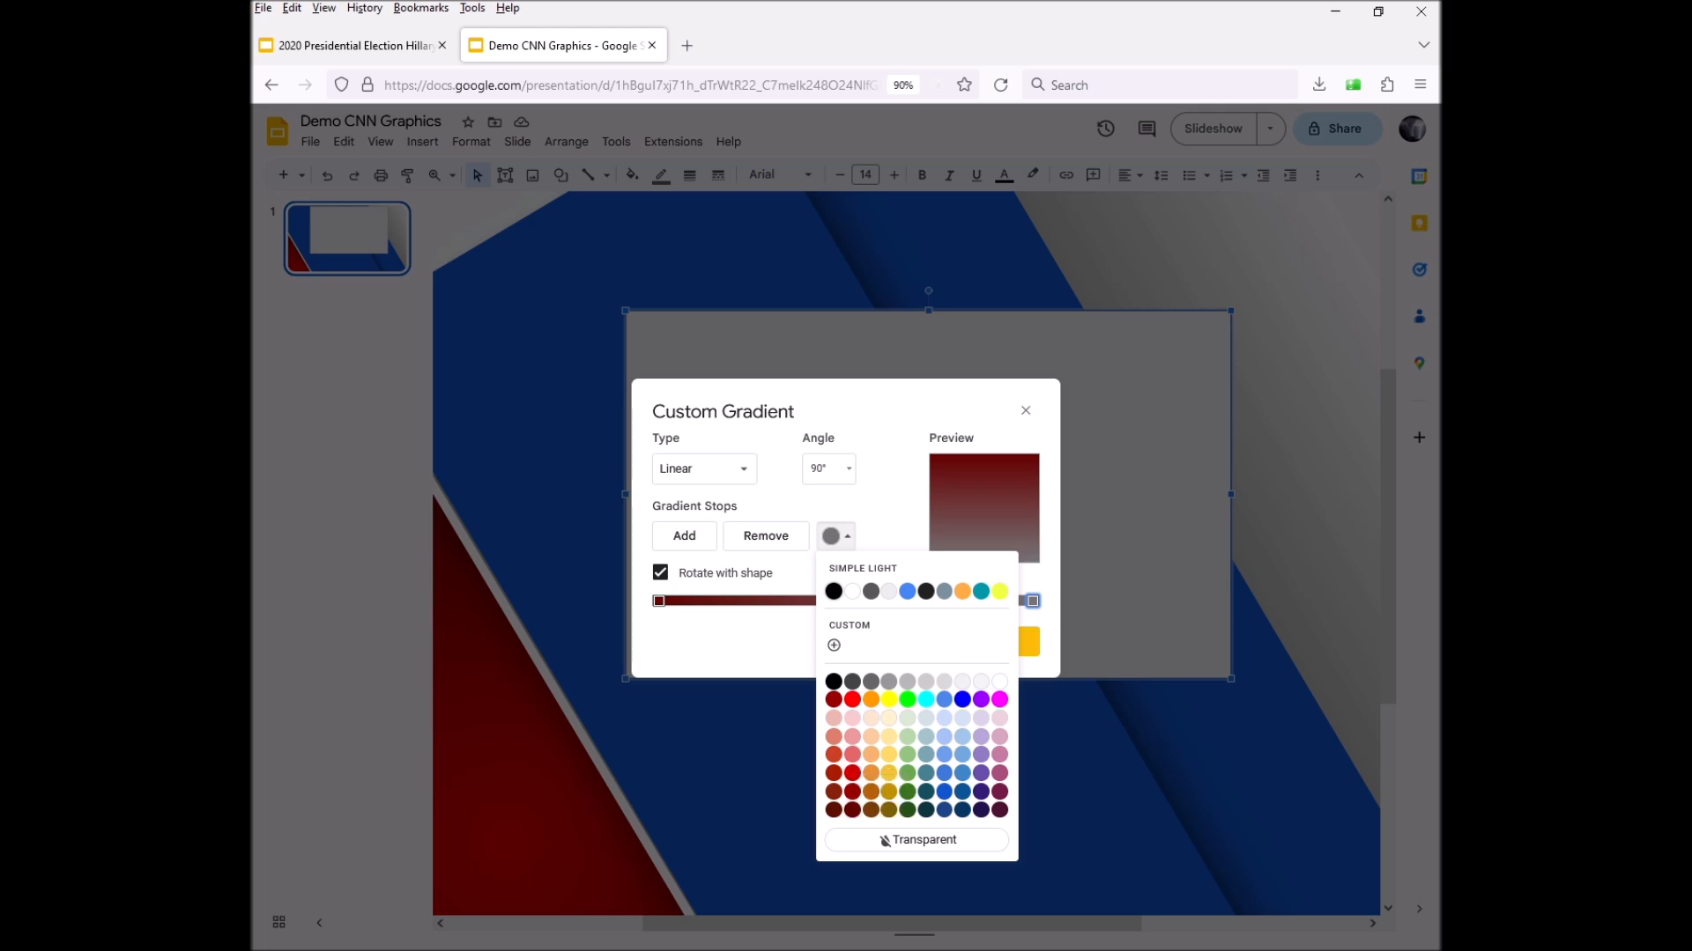
left_click(852, 773)
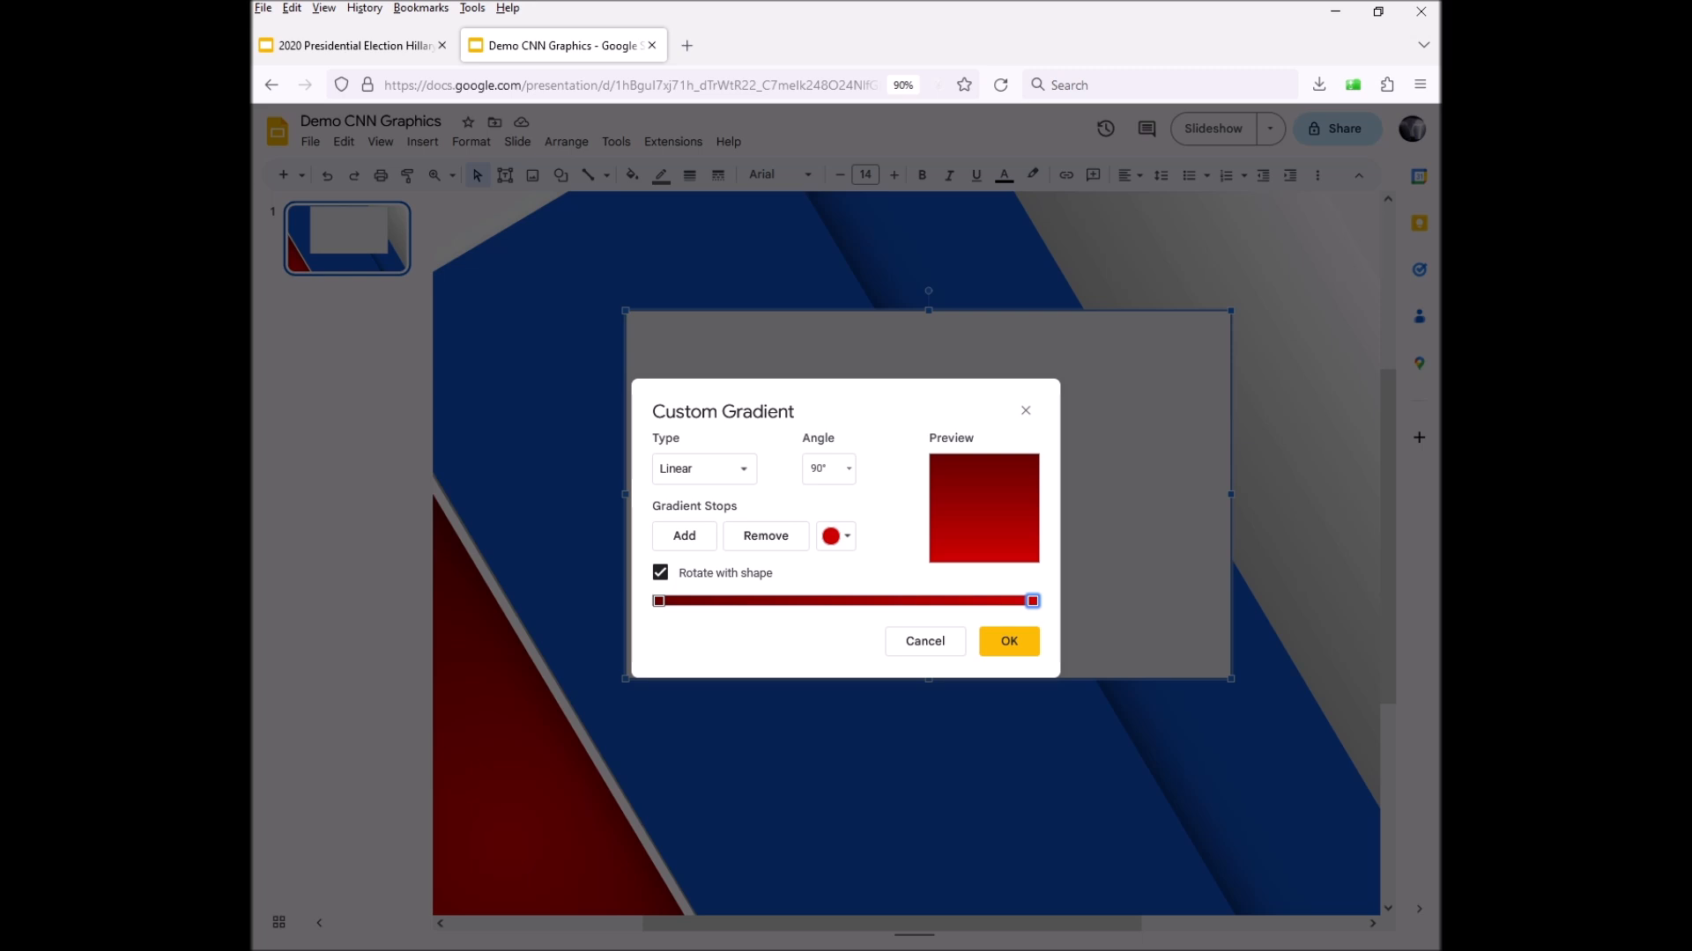
left_click(659, 601)
left_click(835, 536)
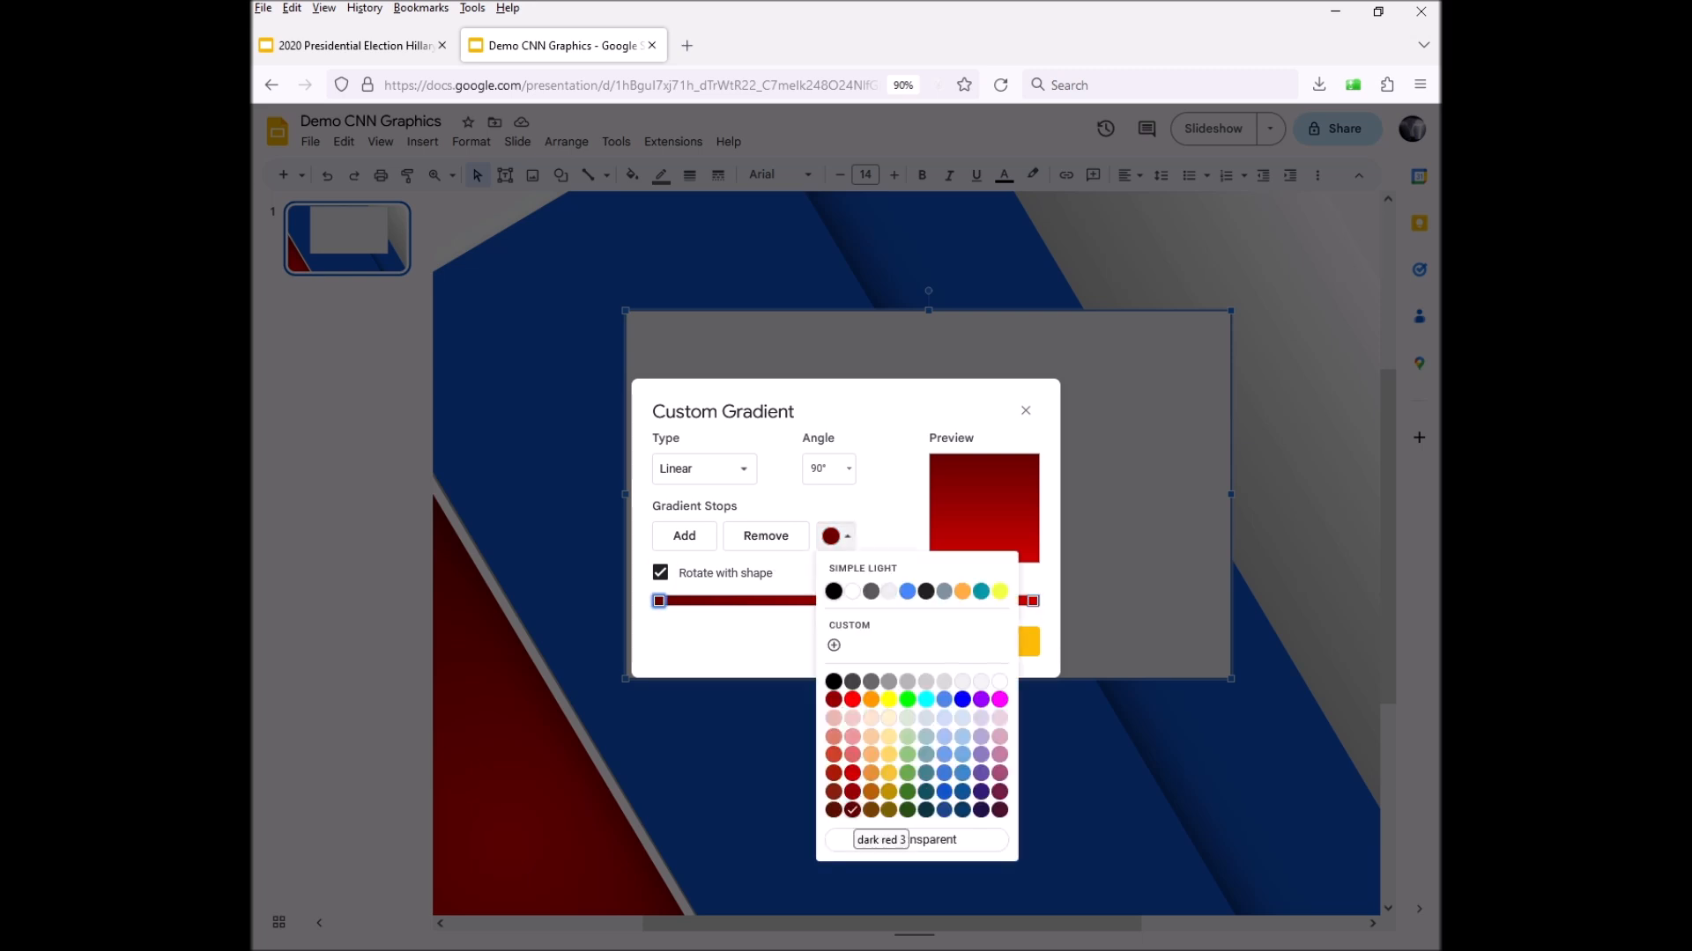
left_click(852, 809)
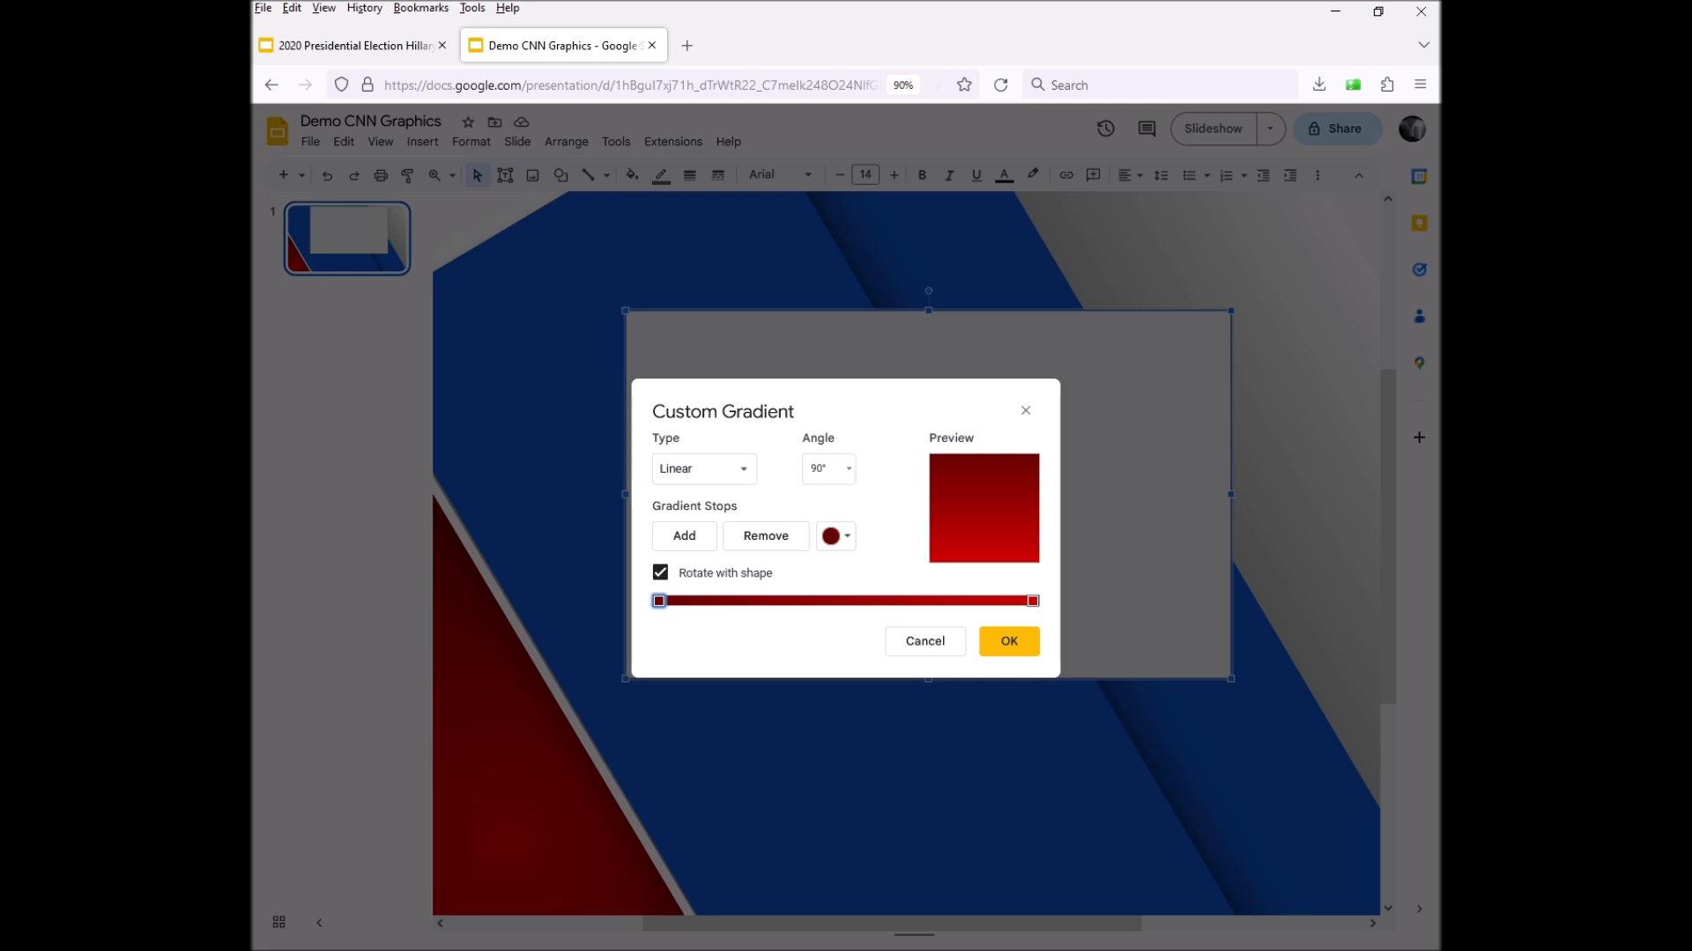
left_click(684, 536)
Slide the middle stop right and give the left stop custom dark red #490000ff
left_click_drag(845, 601, 917, 601)
left_click(836, 536)
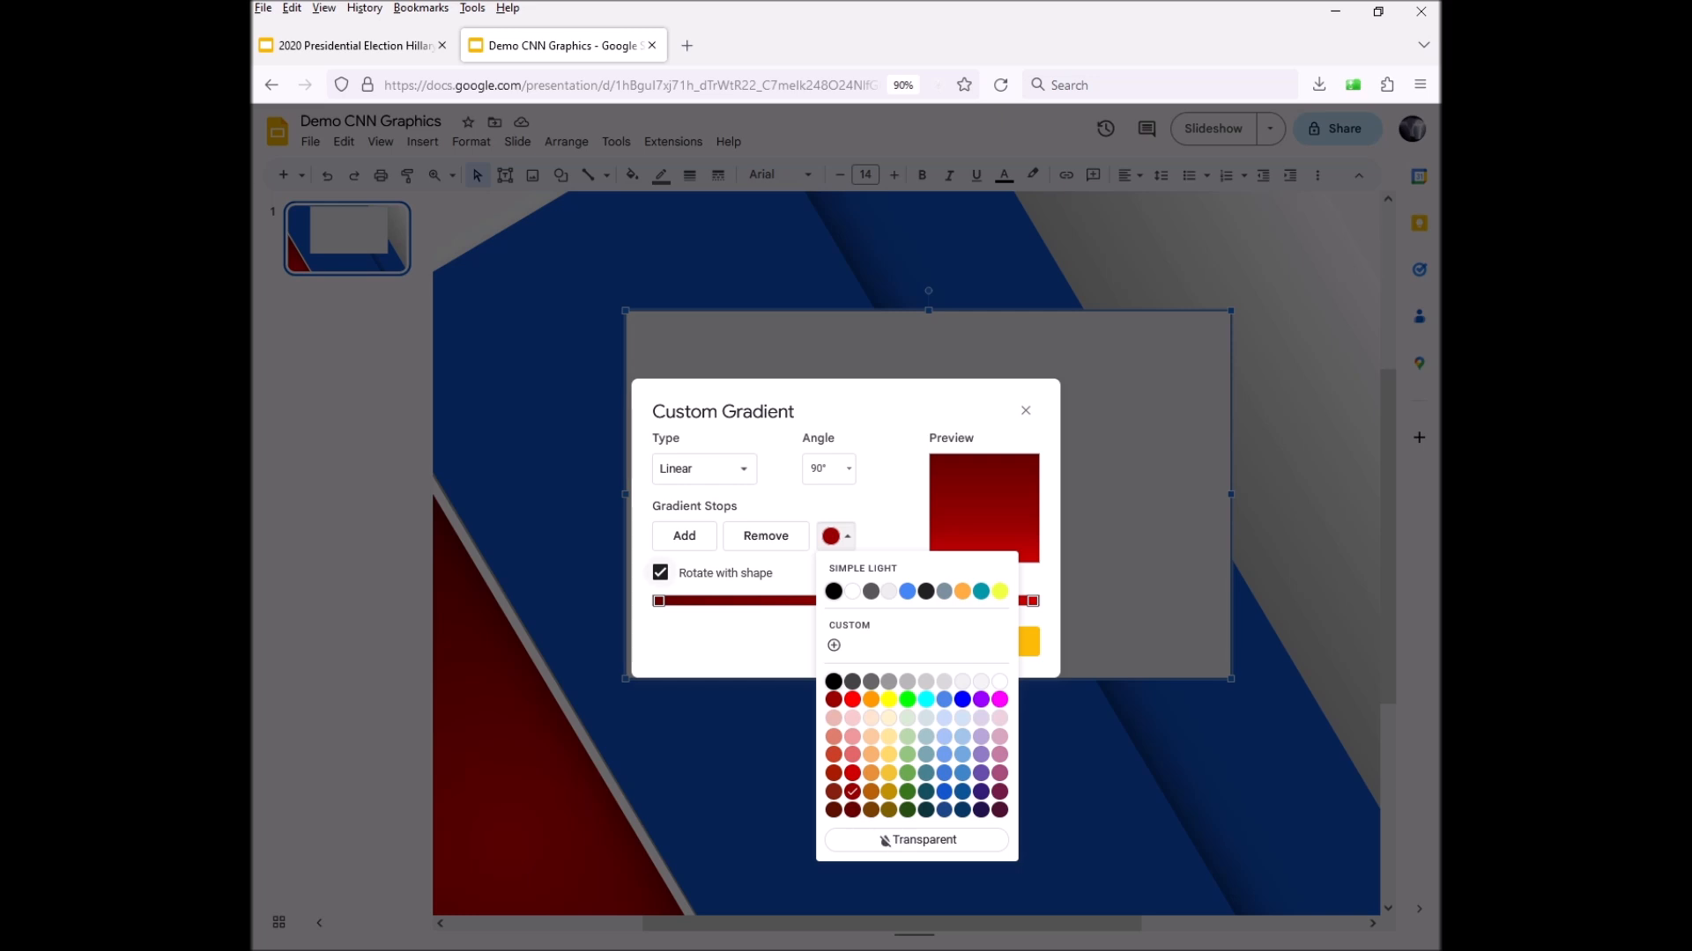
left_click(659, 601)
left_click(836, 536)
left_click(833, 645)
type("#490000ff")
left_click_drag(967, 477, 966, 474)
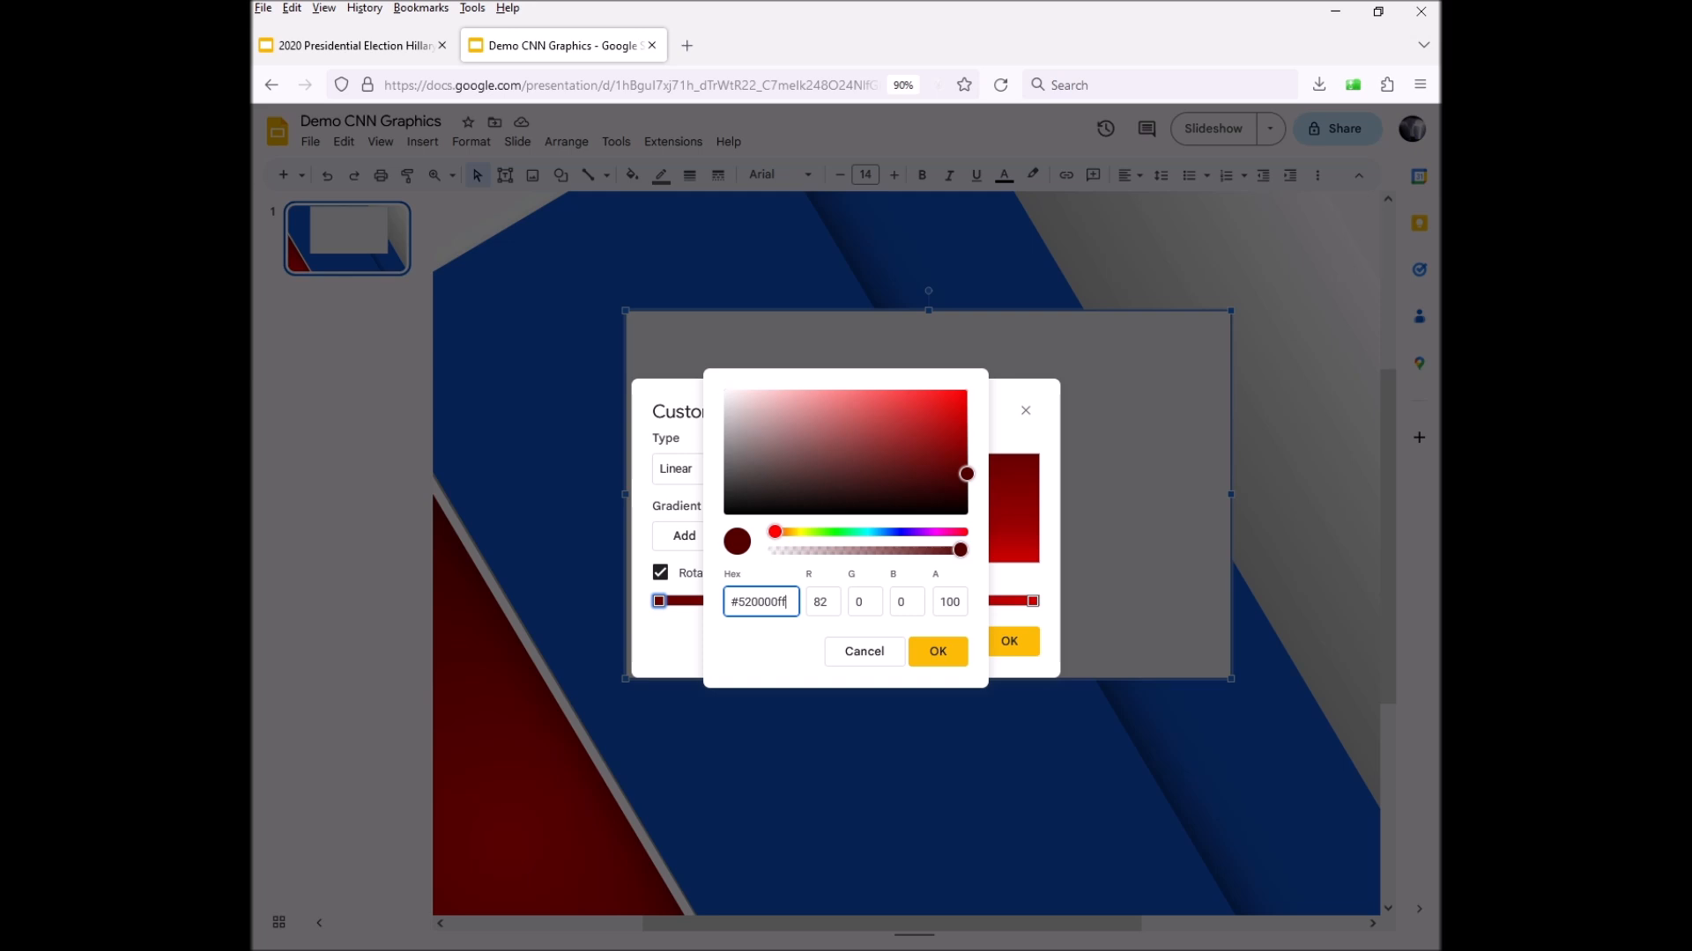
left_click(937, 652)
left_click(938, 651)
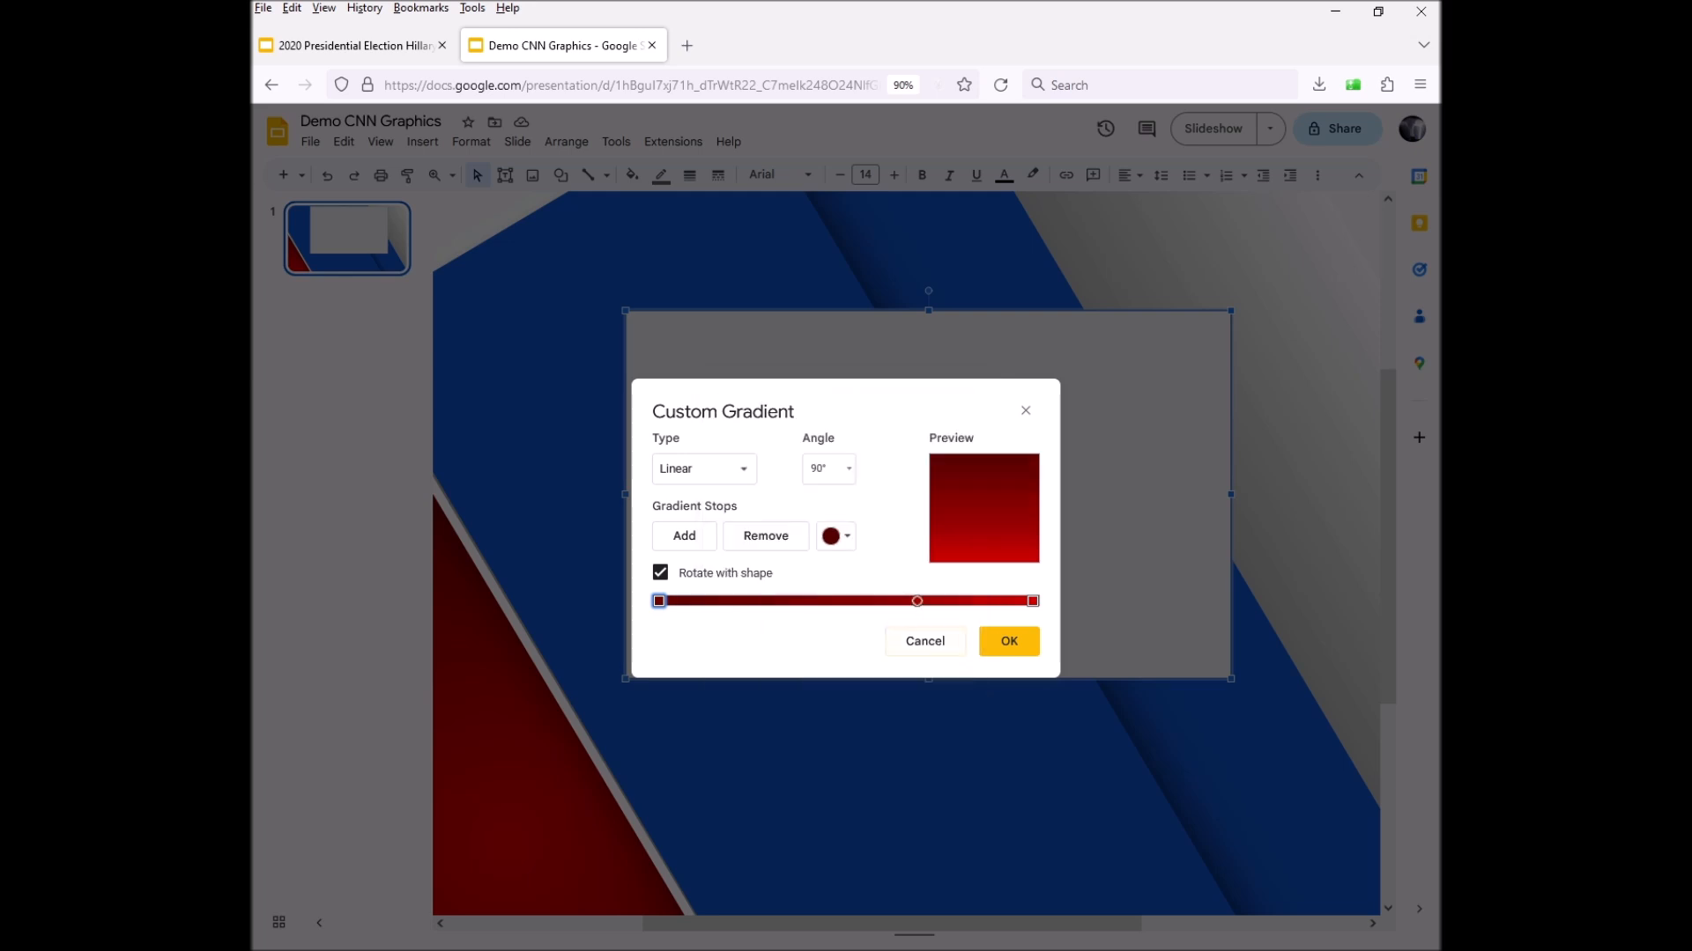
Add a fourth stop and cluster the brighter stops near the gradient's right end
left_click_drag(917, 601, 965, 601)
left_click(683, 535)
mouse_move(1000, 601)
left_mouse_down()
mouse_move(868, 601)
mouse_move(987, 600)
left_mouse_up()
mouse_move(966, 601)
left_mouse_down()
mouse_move(873, 600)
mouse_move(995, 601)
left_mouse_up()
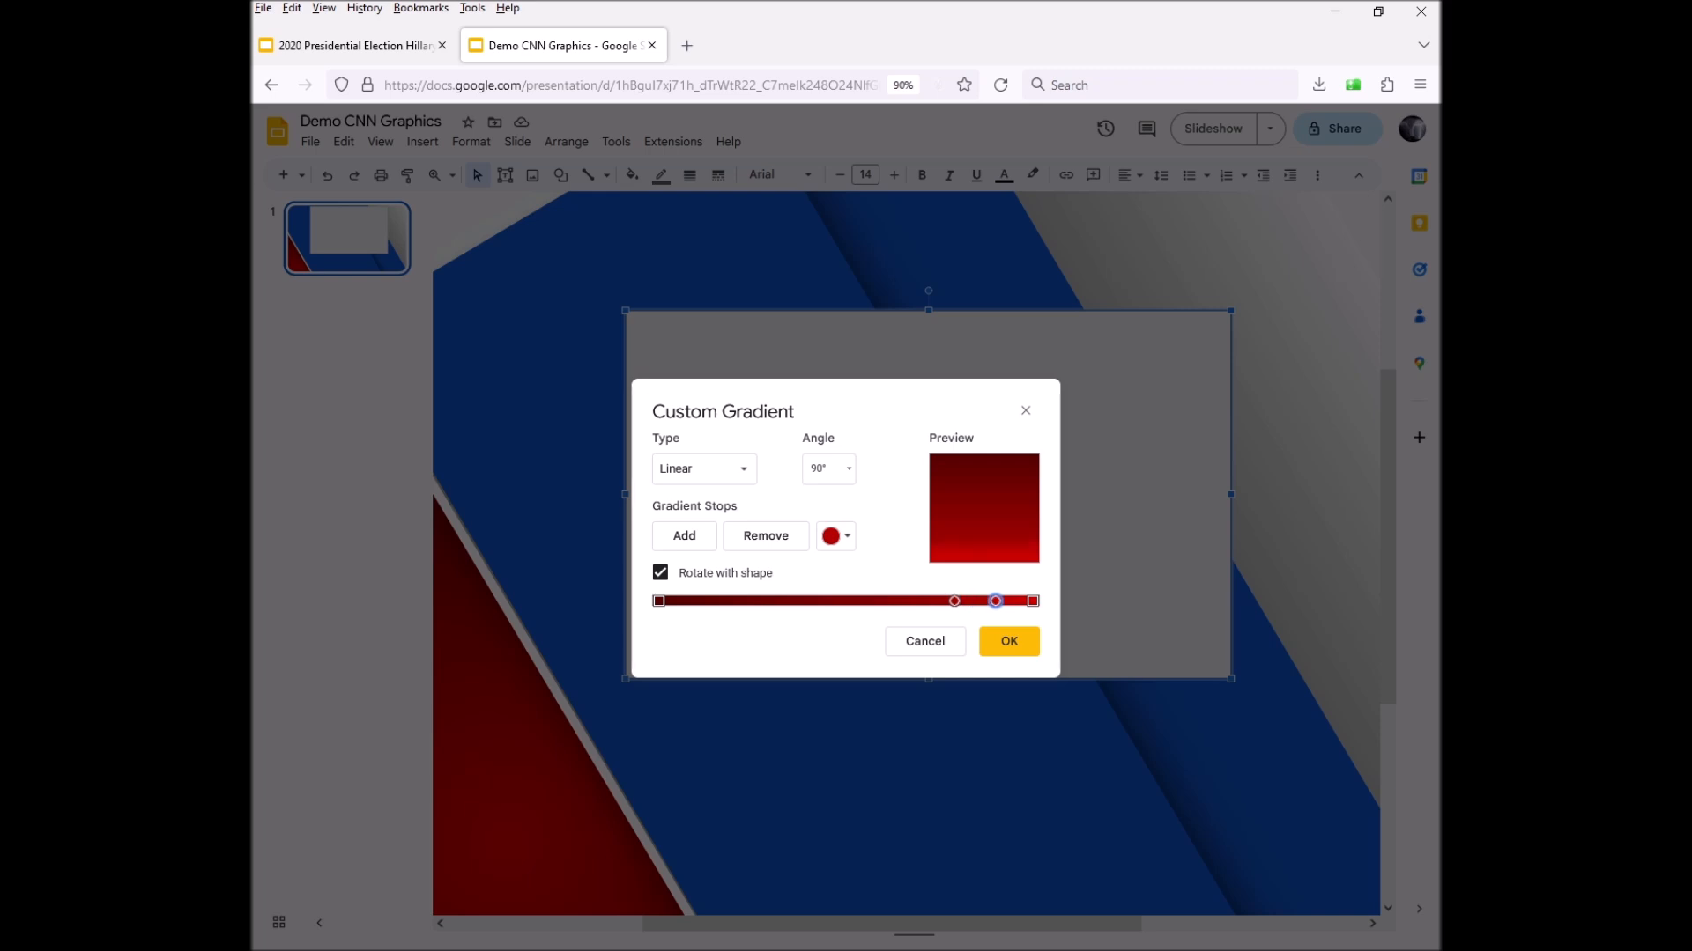
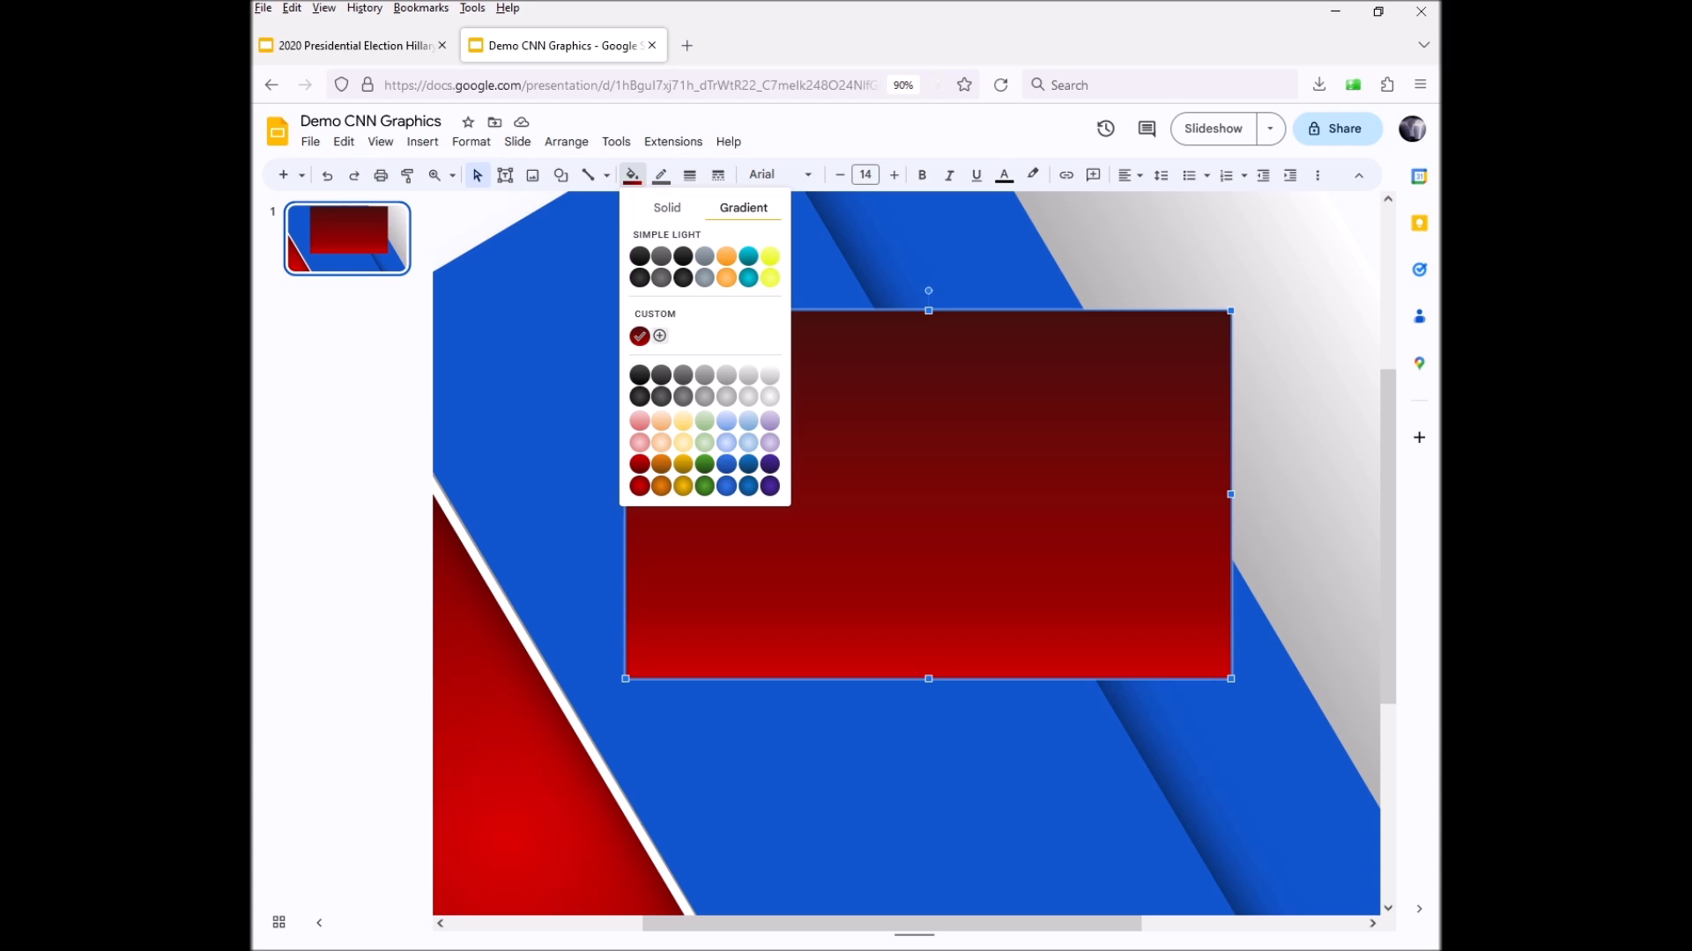
Add a middle gradient stop, slide it into place, and apply the custom red gradient
left_click(684, 536)
left_click_drag(808, 601, 988, 601)
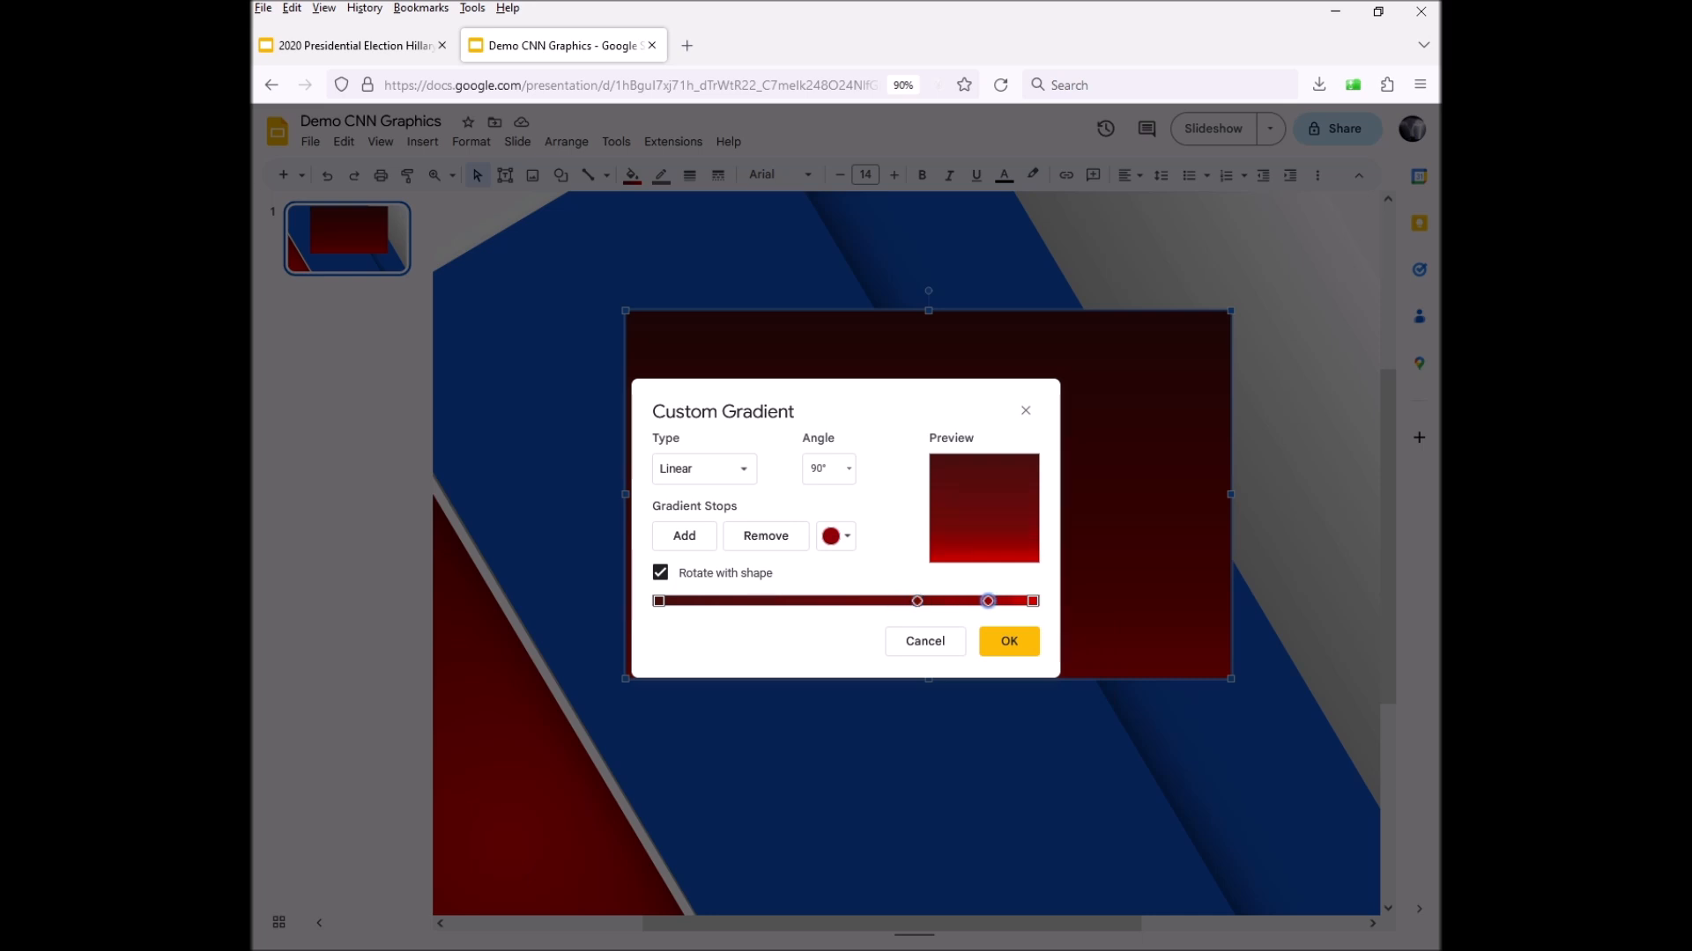
left_click_drag(917, 601, 894, 601)
left_click_drag(894, 600, 928, 601)
left_click(1008, 641)
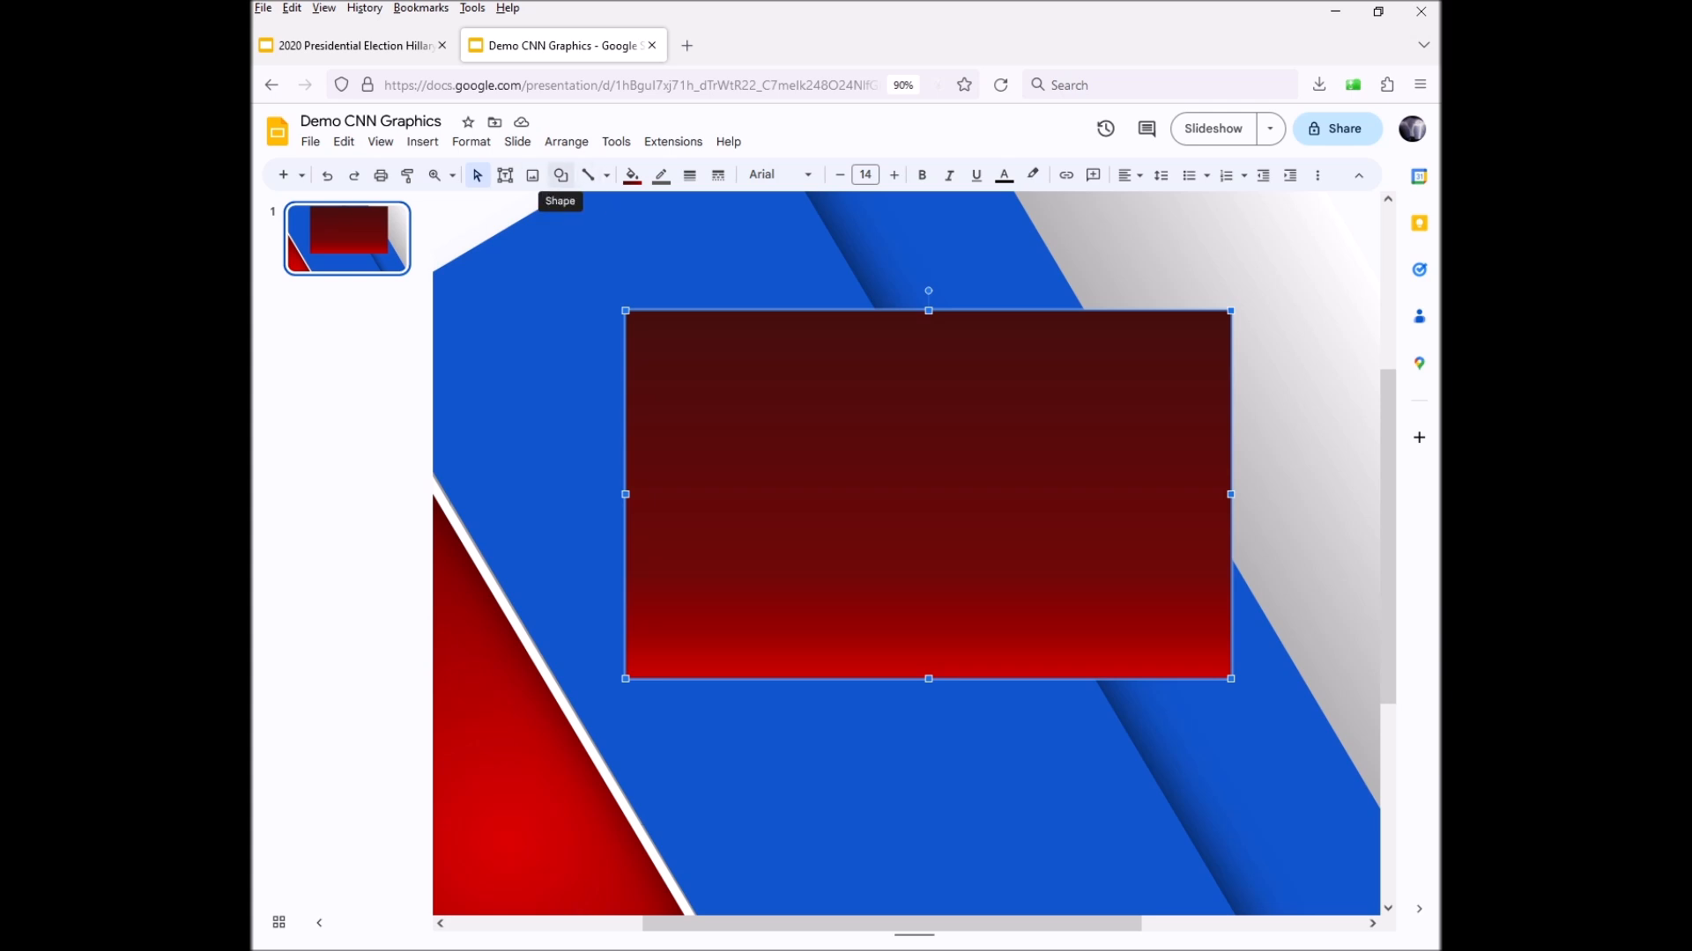
Draw a thin rectangle across the top of the dark-red panel
left_click(560, 176)
mouse_move(600, 207)
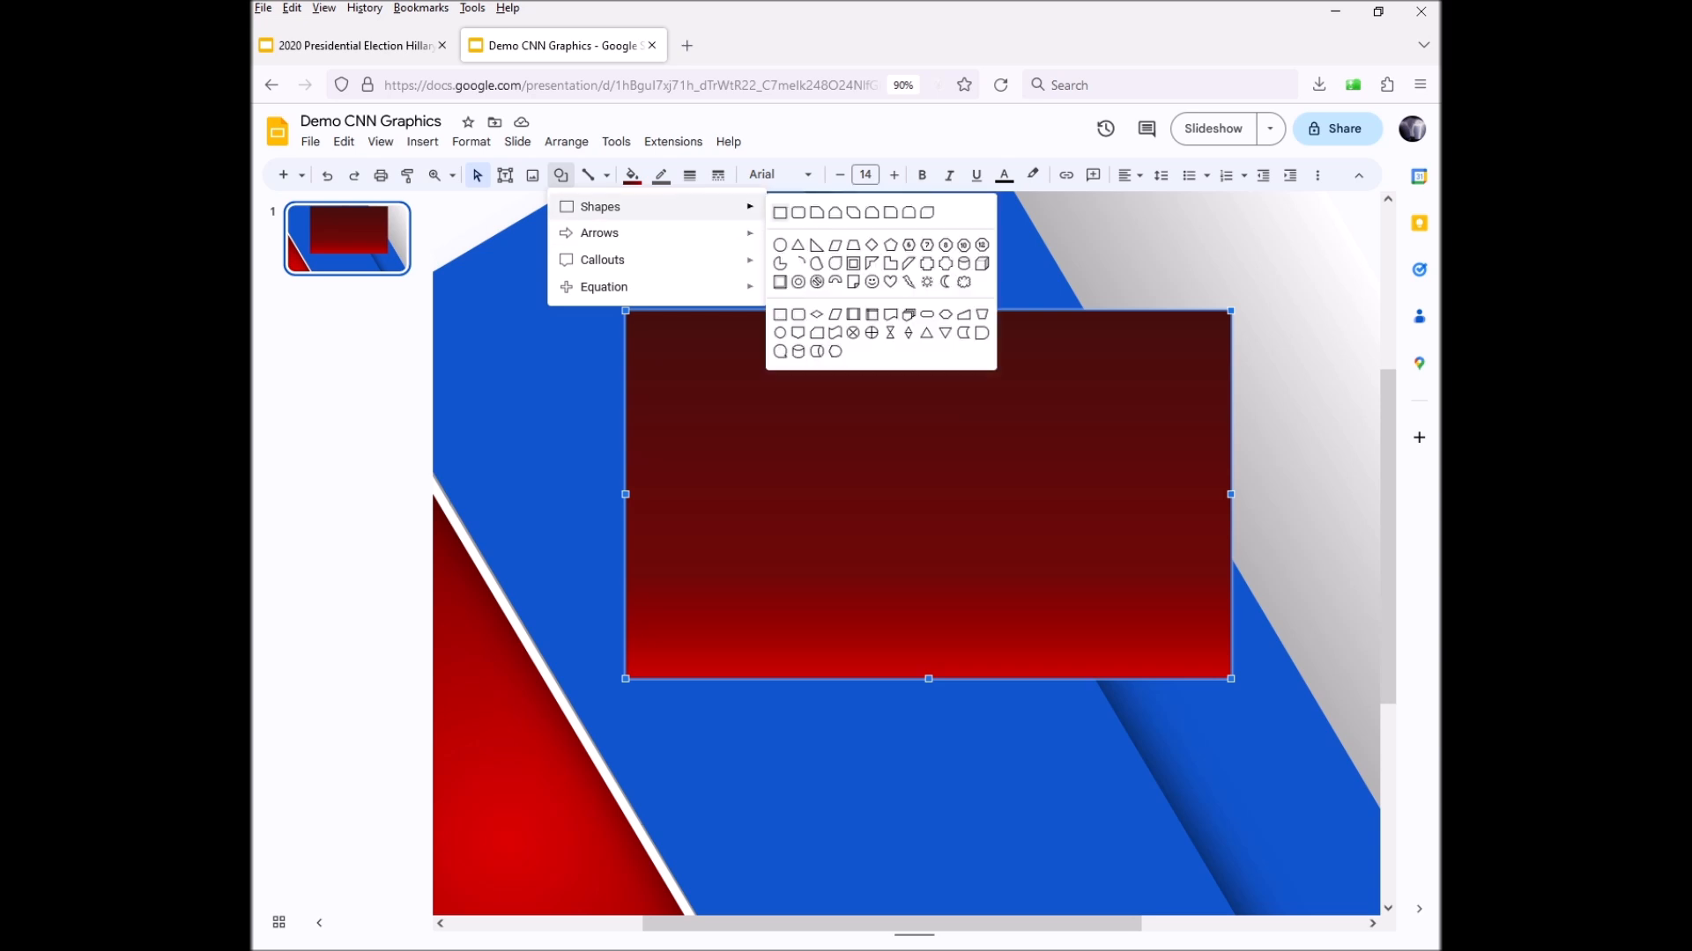
left_click(780, 213)
left_click_drag(625, 310, 1232, 377)
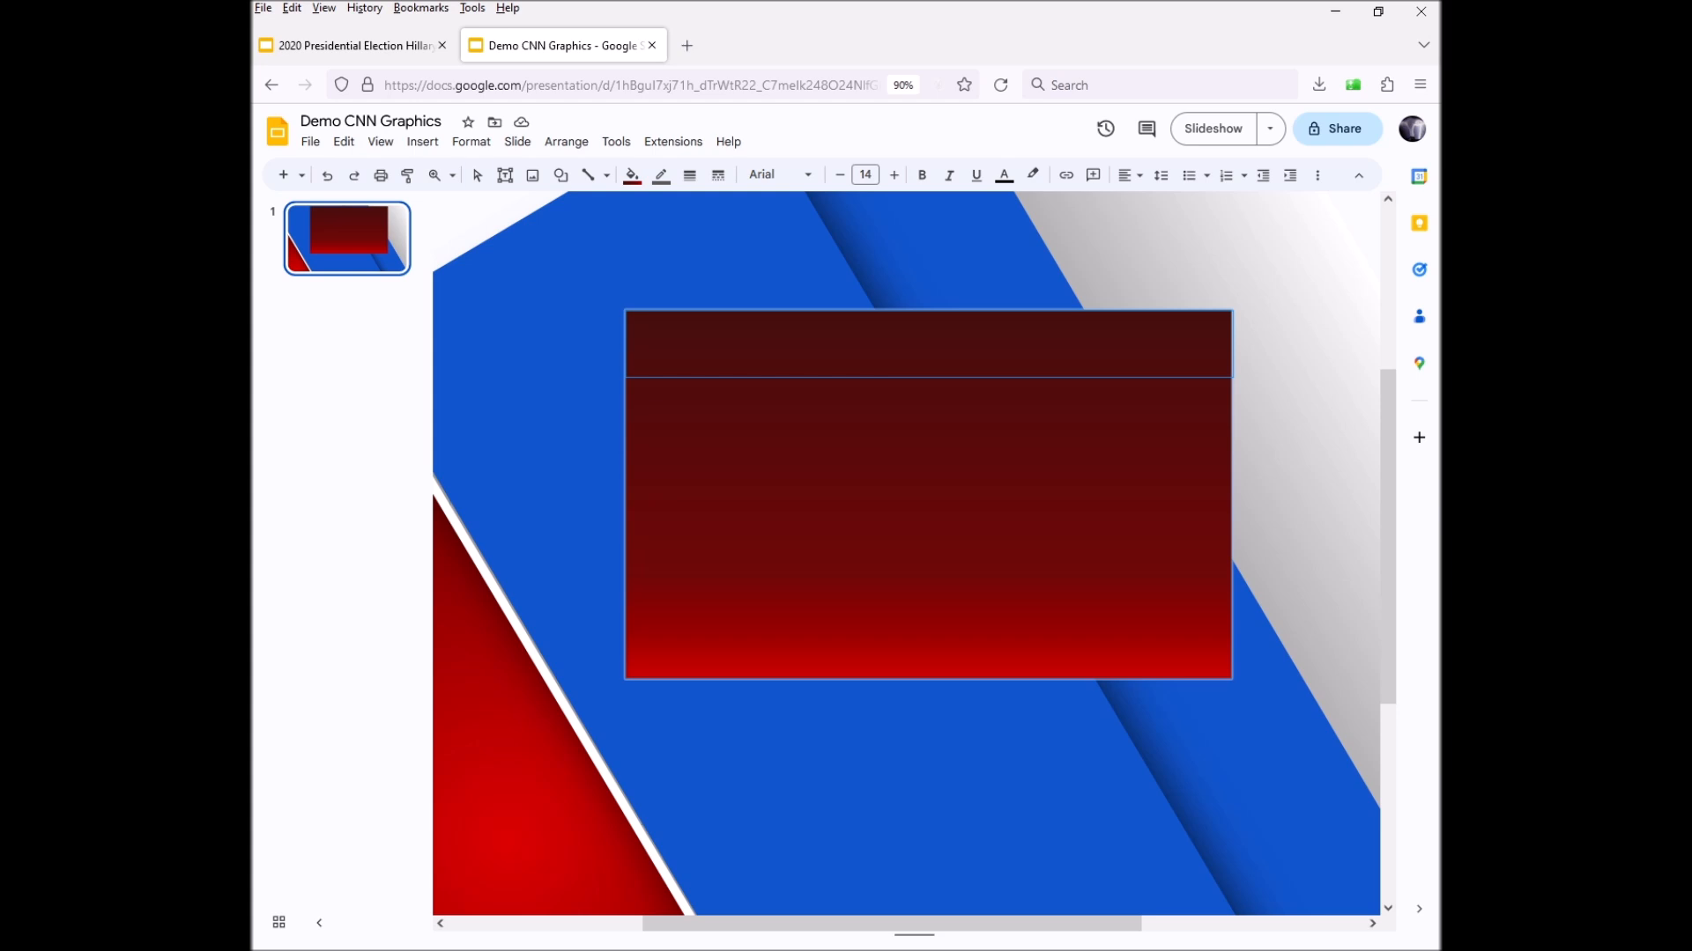
left_click(929, 529)
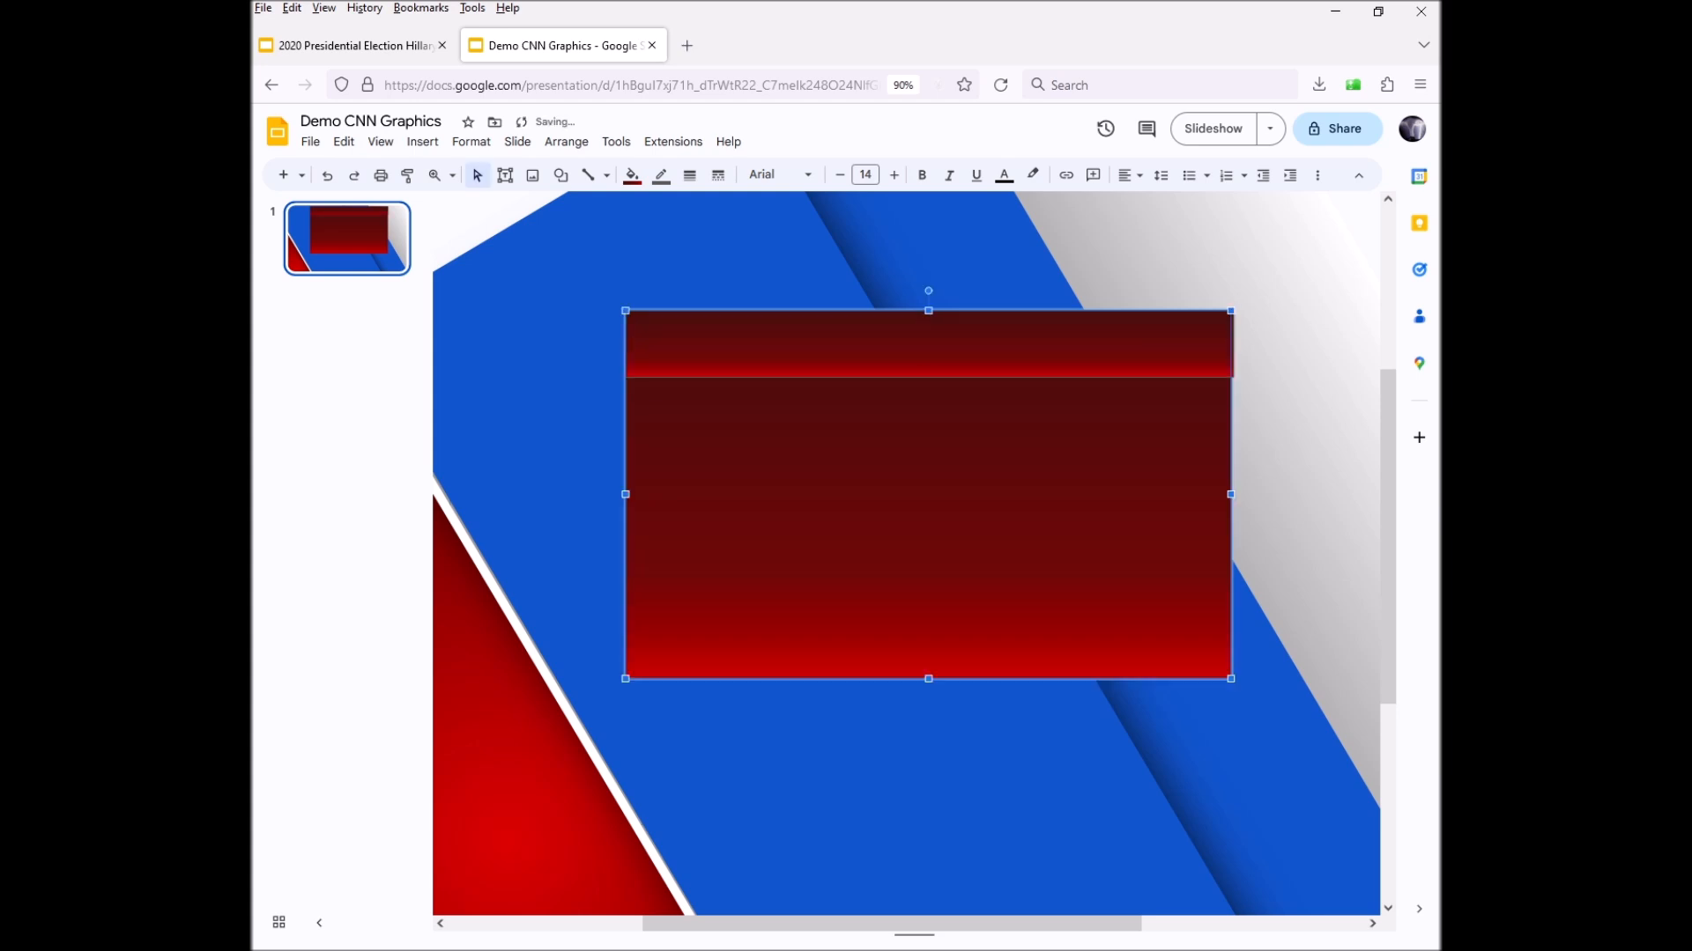
left_click(929, 344)
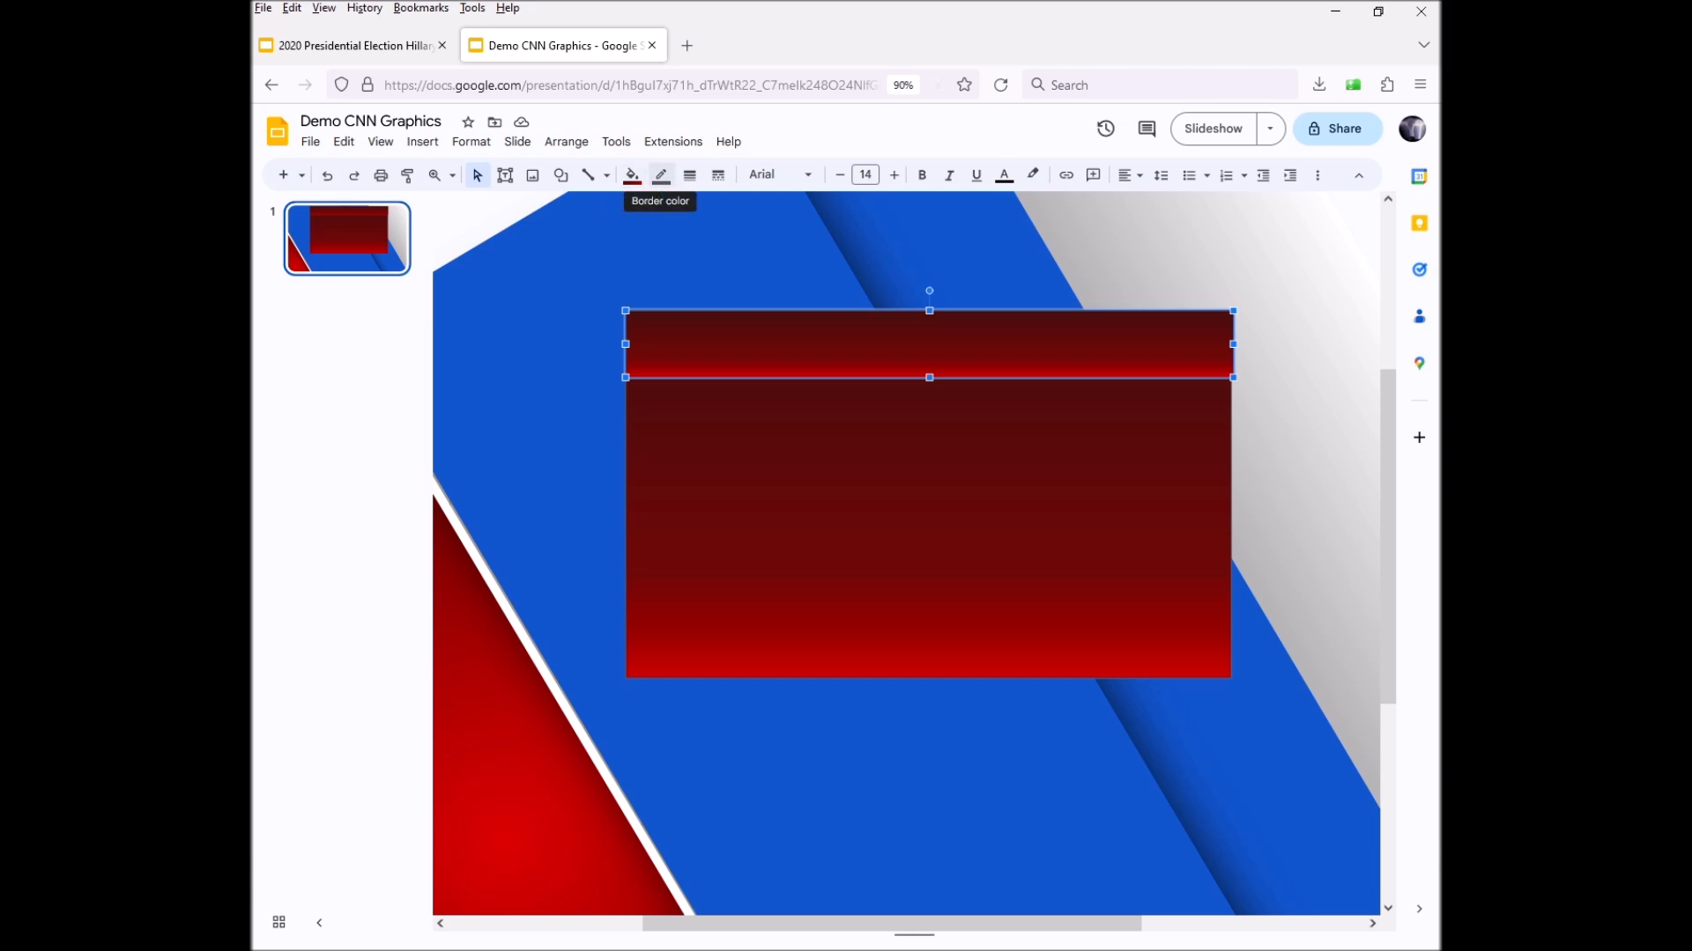
Fill the thin top bar with solid red instead of a gradient
left_click(632, 174)
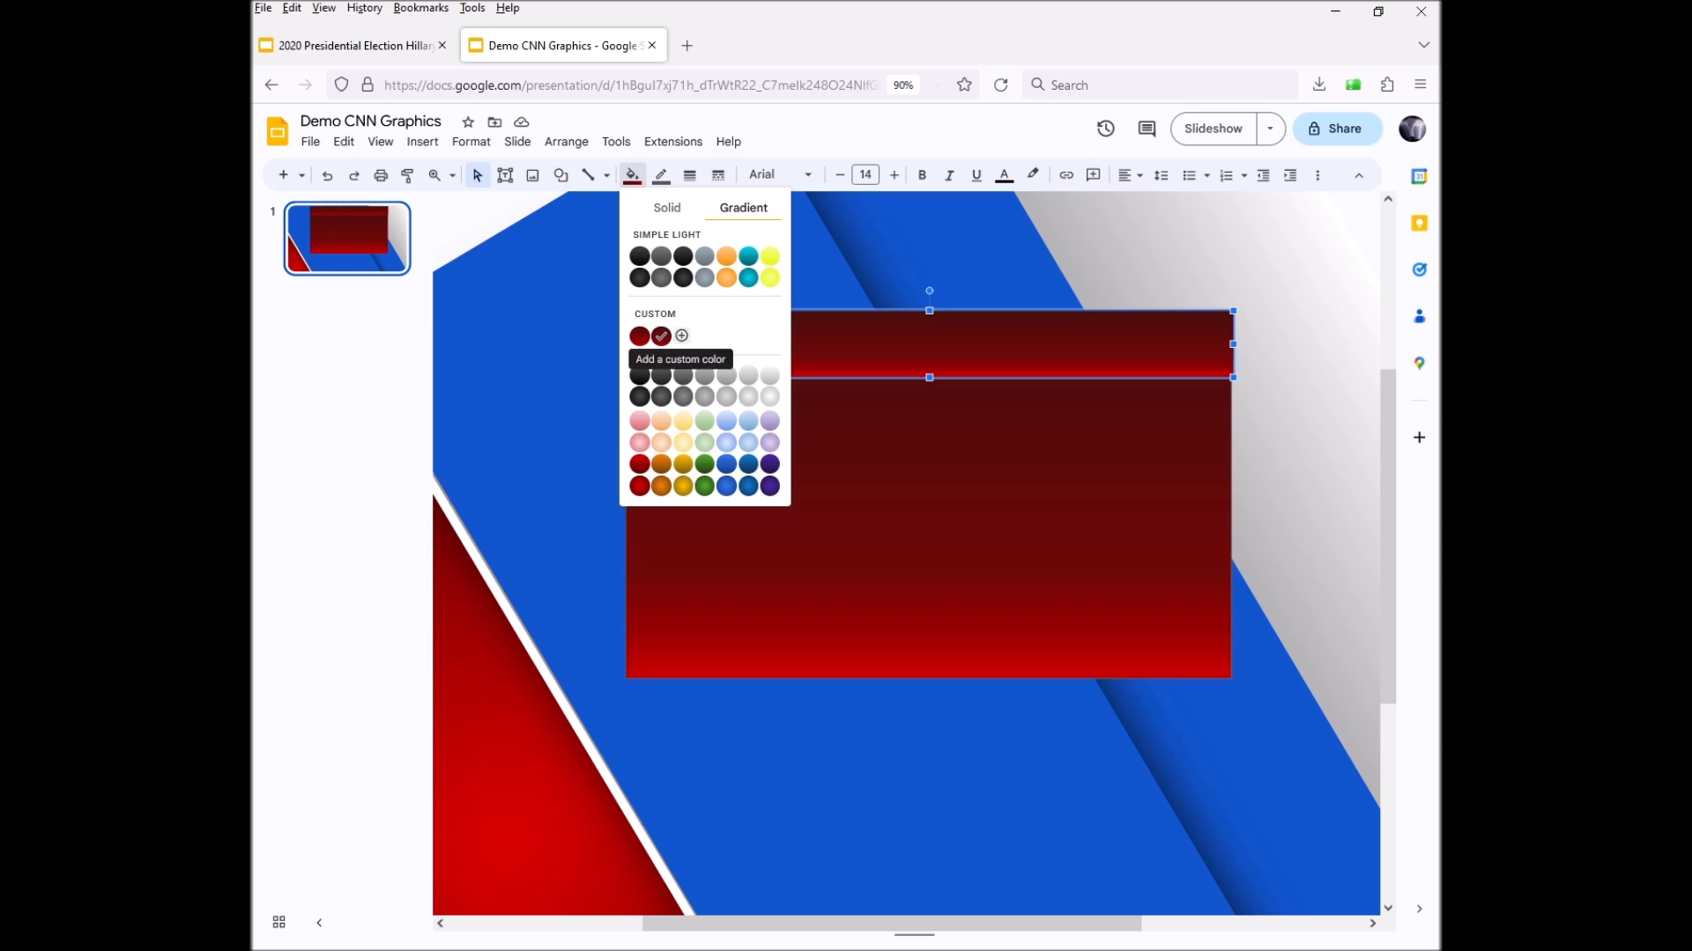
left_click(681, 336)
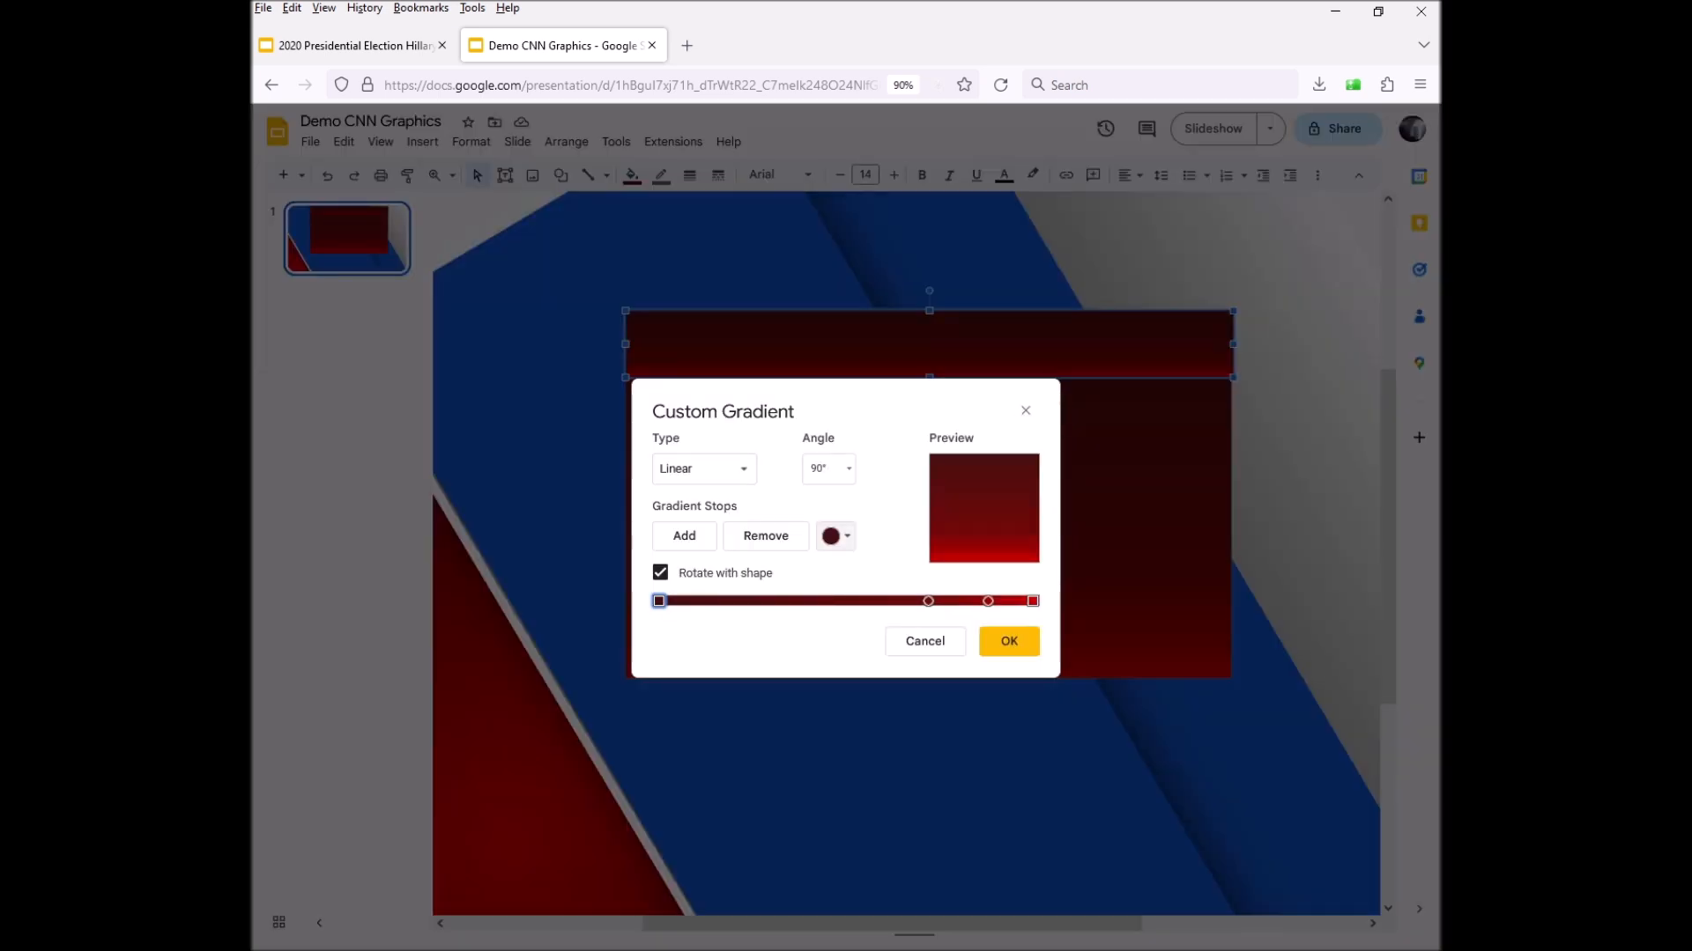
left_click(1025, 411)
left_click(632, 175)
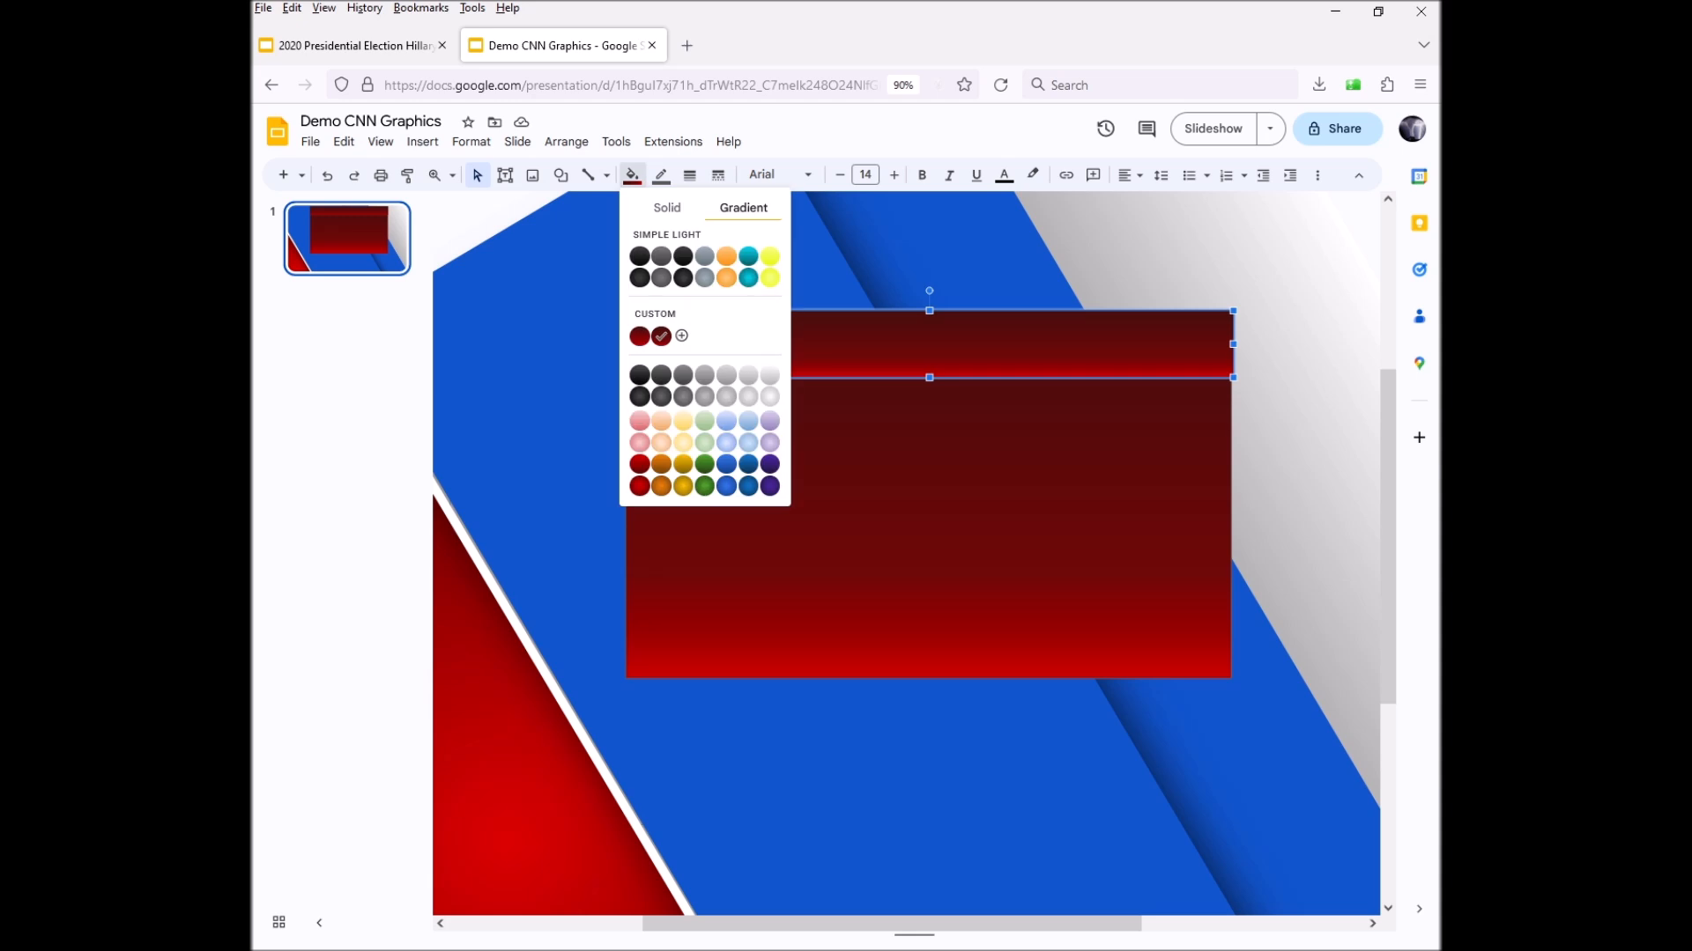
left_click(667, 207)
left_click(656, 440)
left_click(818, 466)
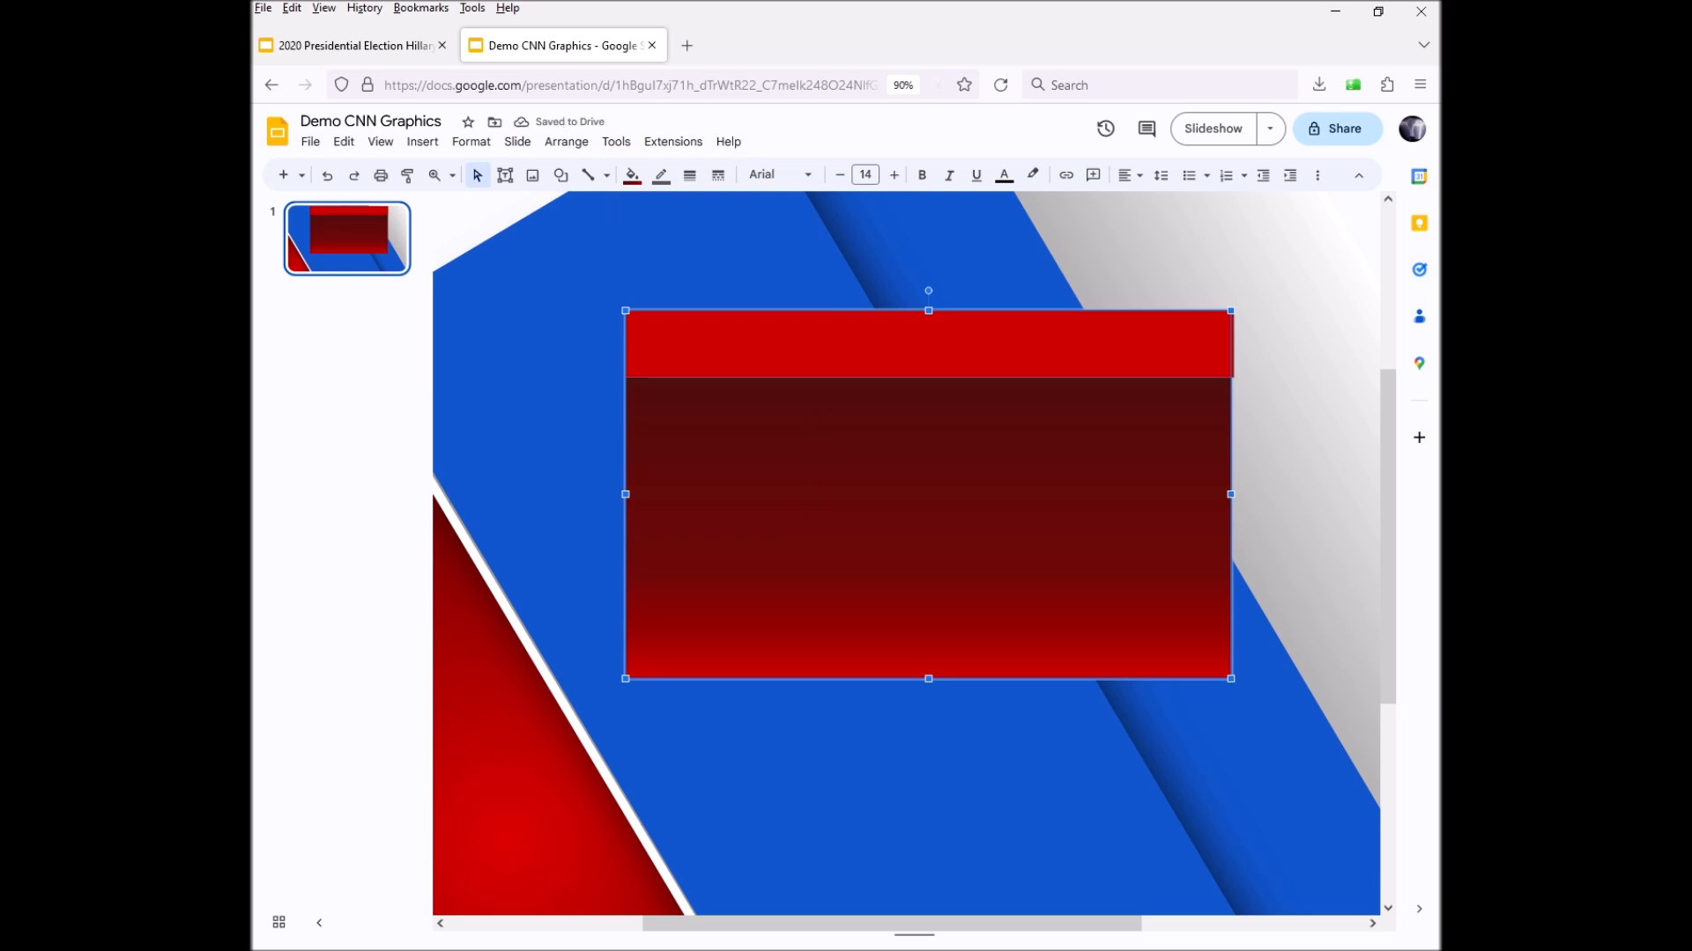
left_click(784, 347)
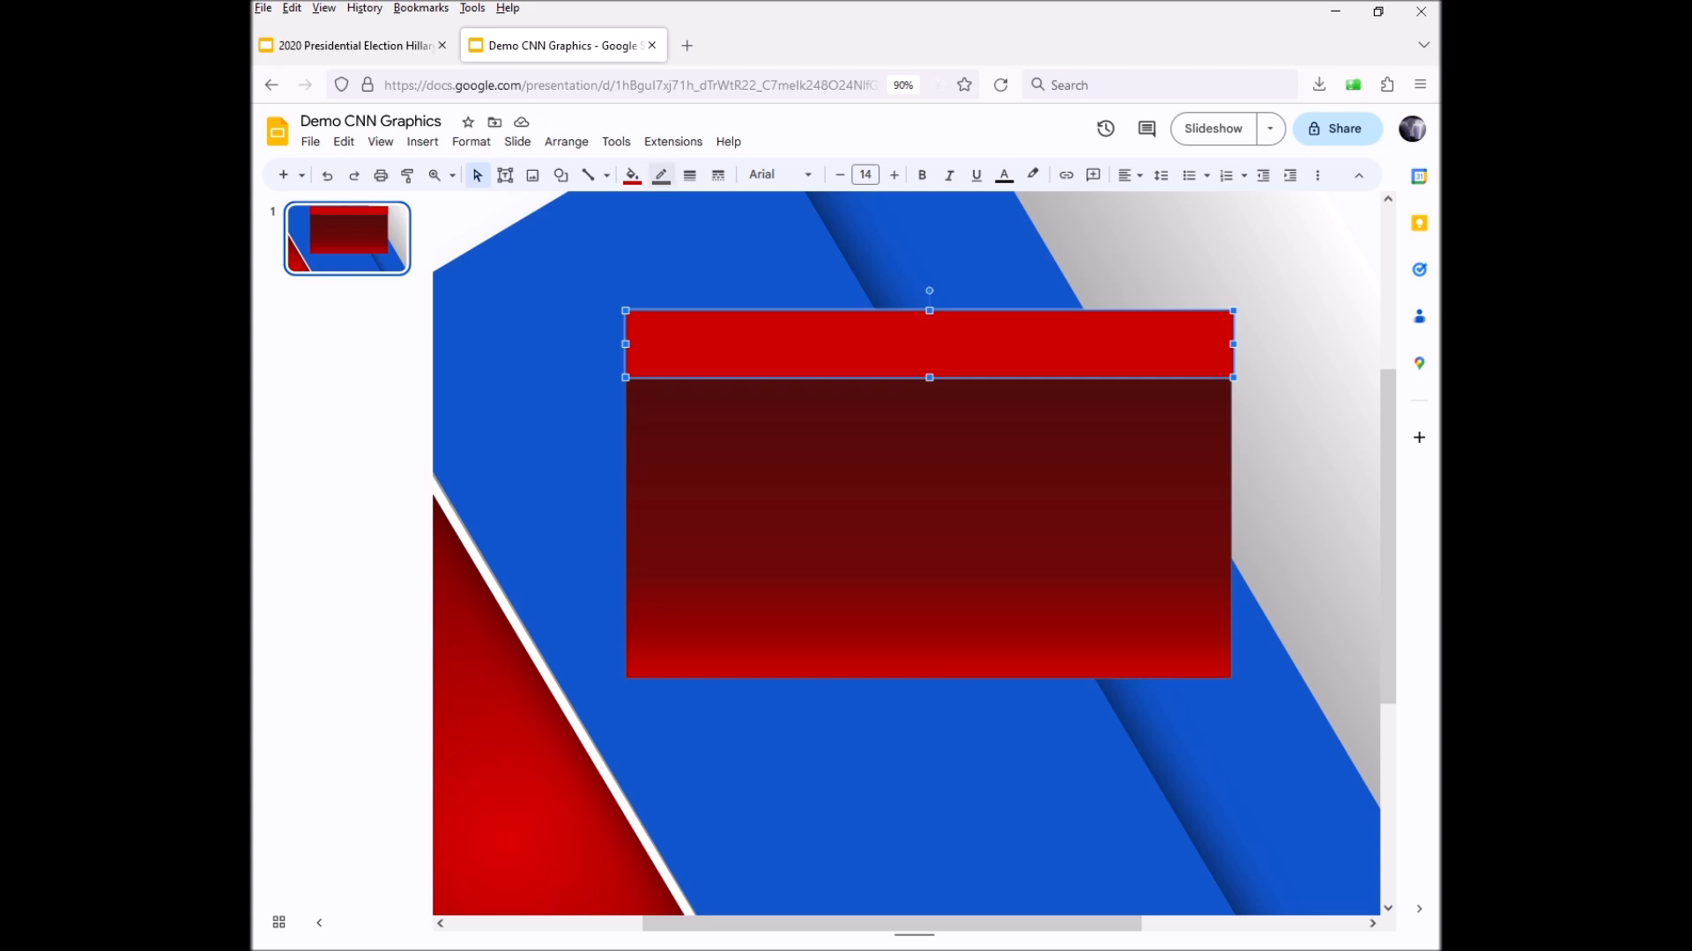
Make the top bar's border transparent to remove its outline
left_click(660, 175)
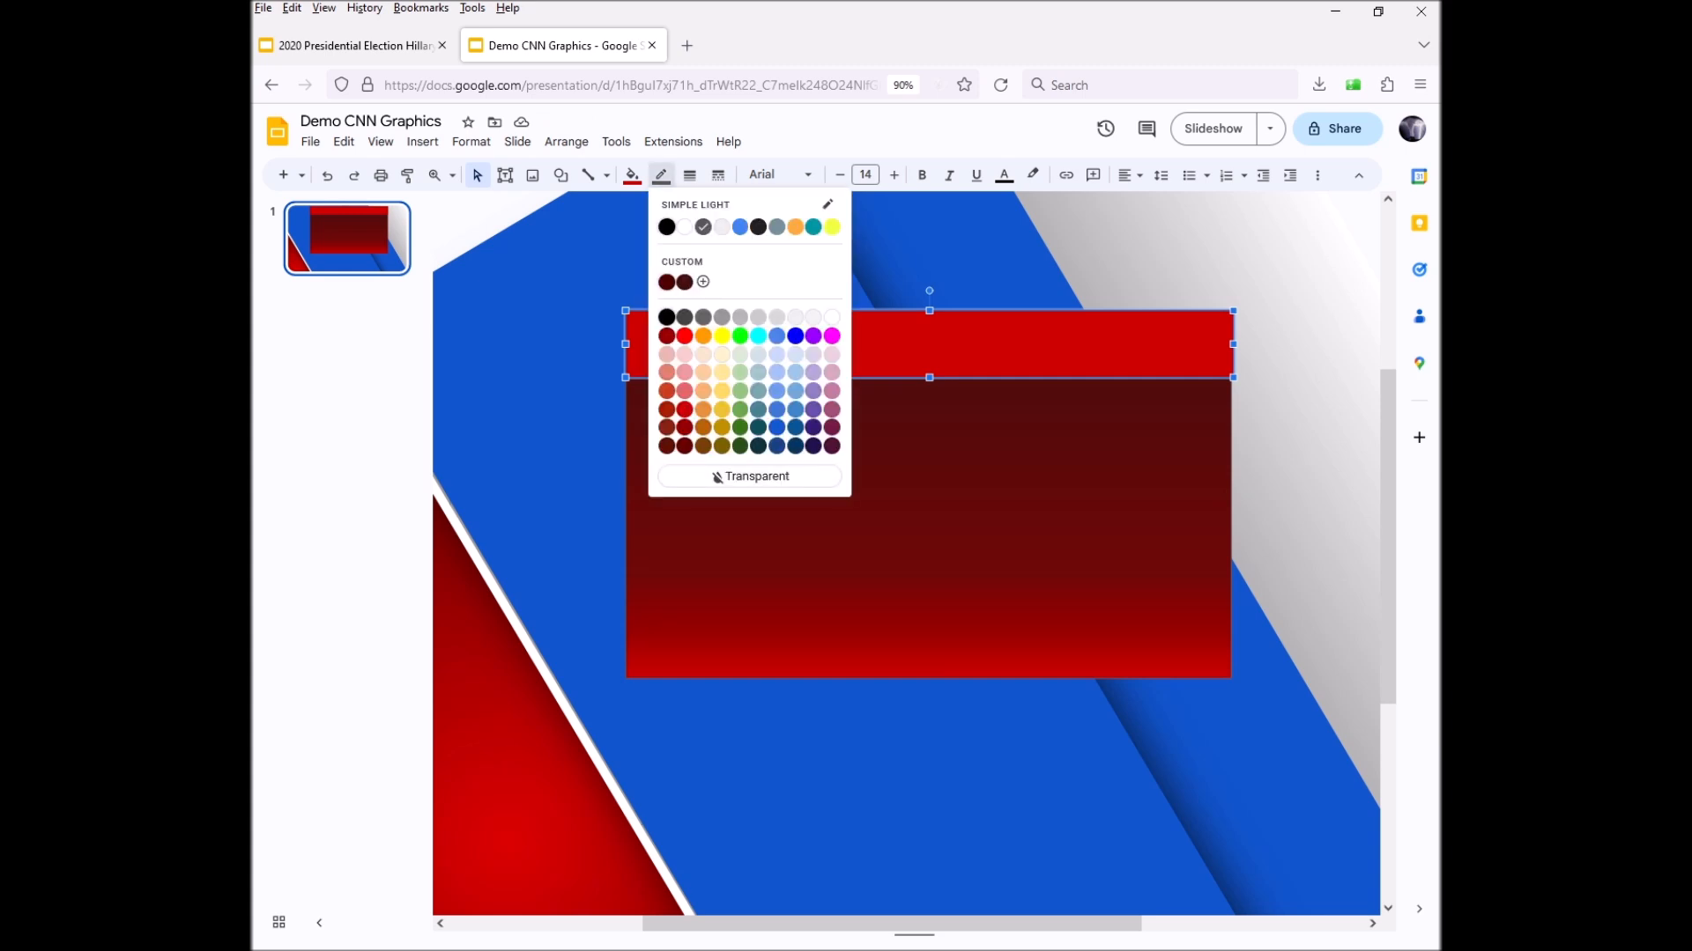
left_click(632, 175)
left_click(660, 176)
left_click(750, 477)
Stretch the red bar to match the width of the panel below
left_click(767, 494)
left_click(1283, 435)
left_click(929, 345)
scroll(929, 346, "down", 2)
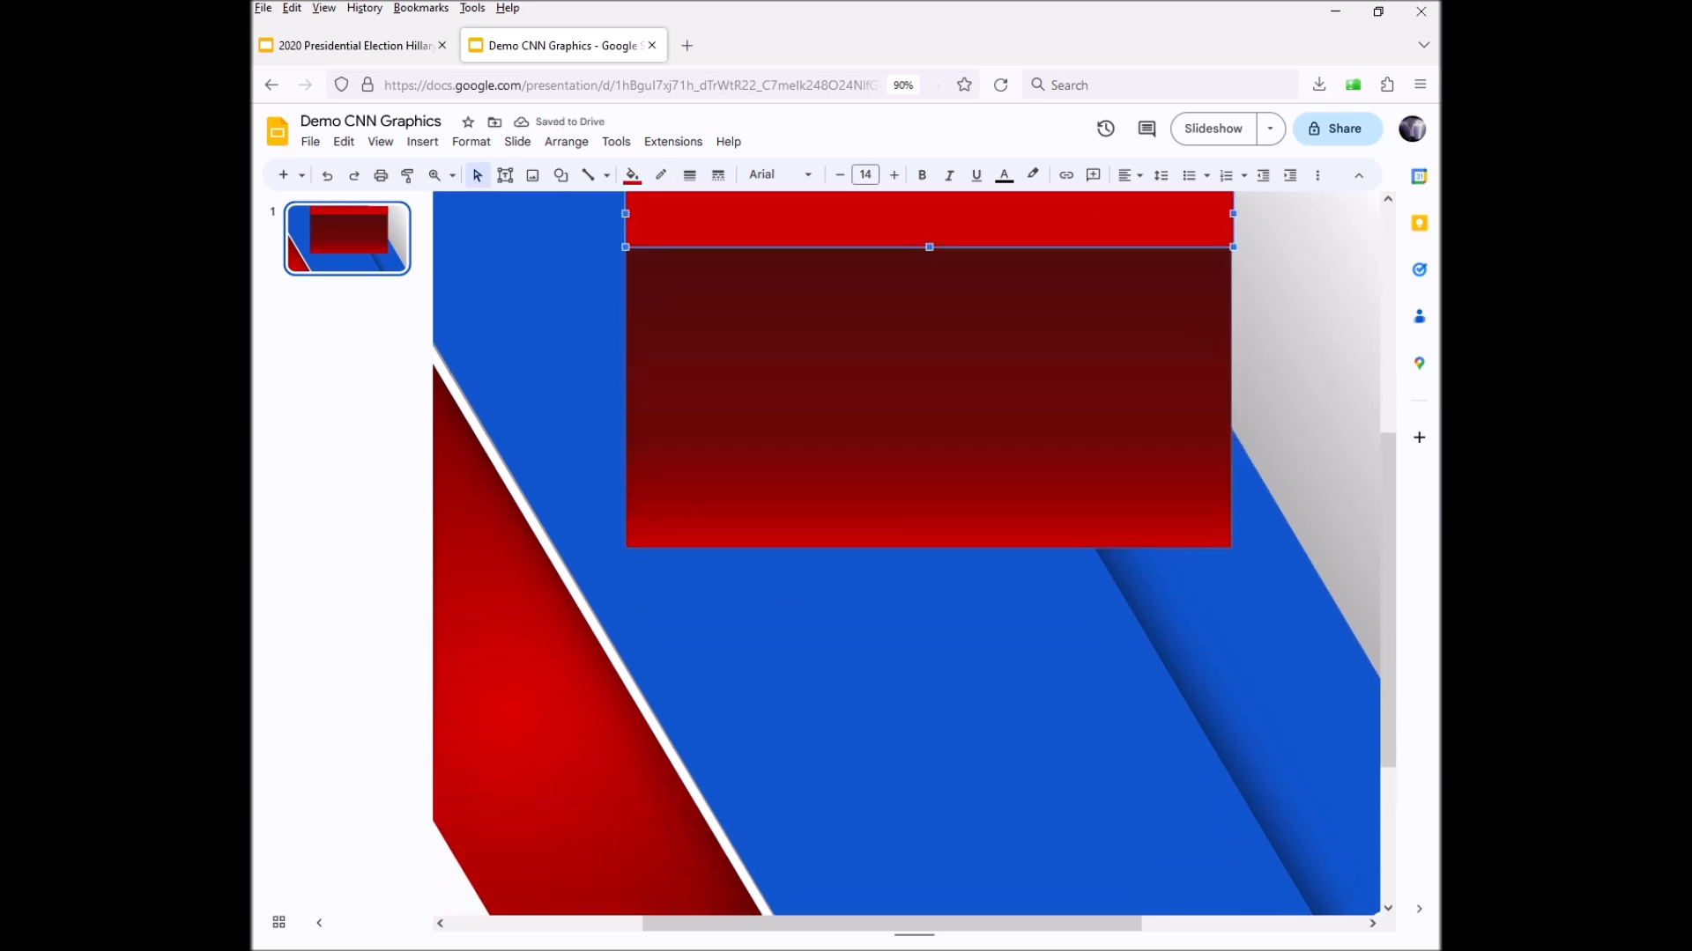
scroll(929, 345, "up", 2)
left_click_drag(1234, 345, 1231, 344)
left_click(1286, 422)
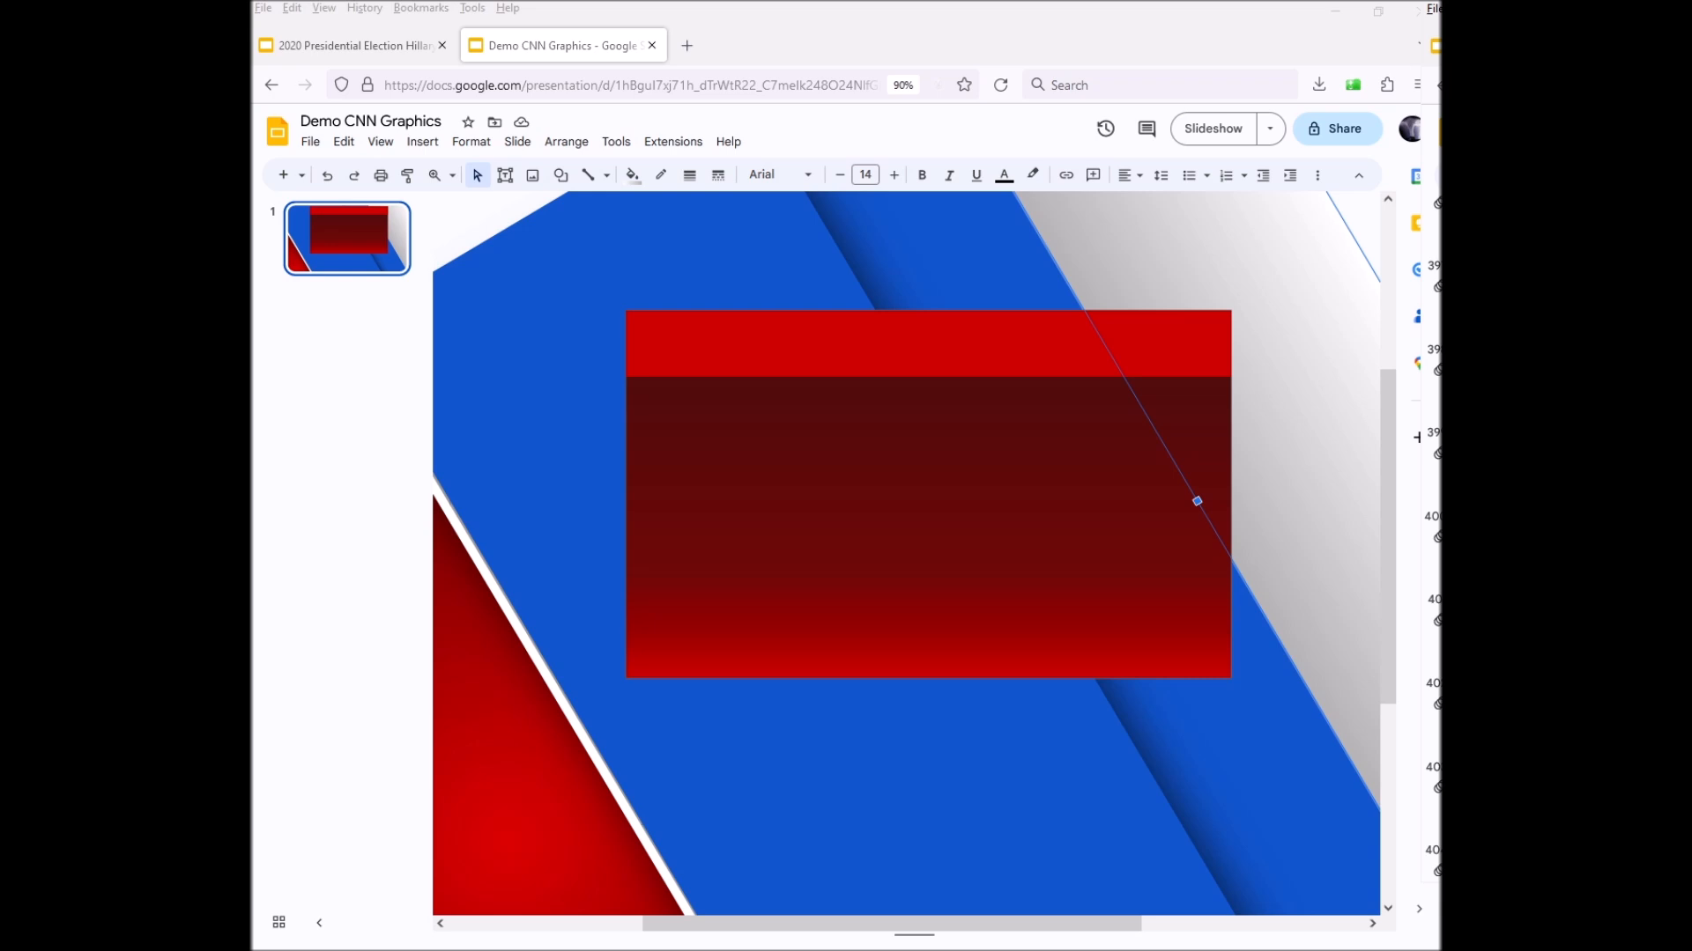
key("alt+Tab")
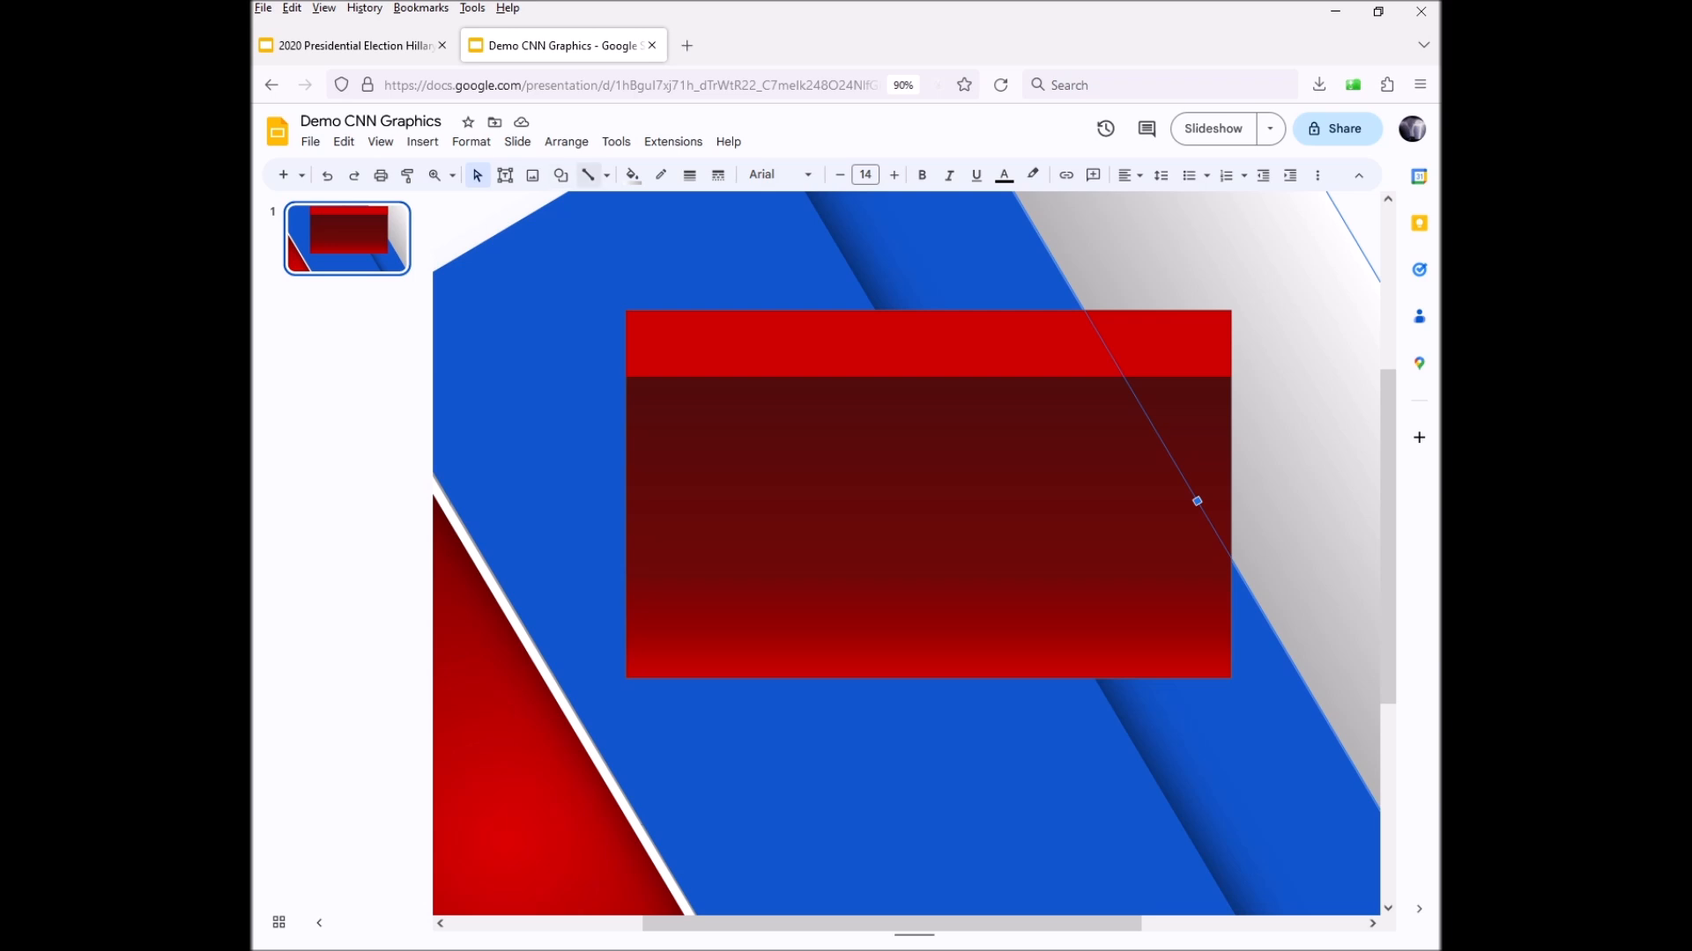
Draw a small square rectangle at the red bar's left end
left_click(561, 174)
mouse_move(607, 206)
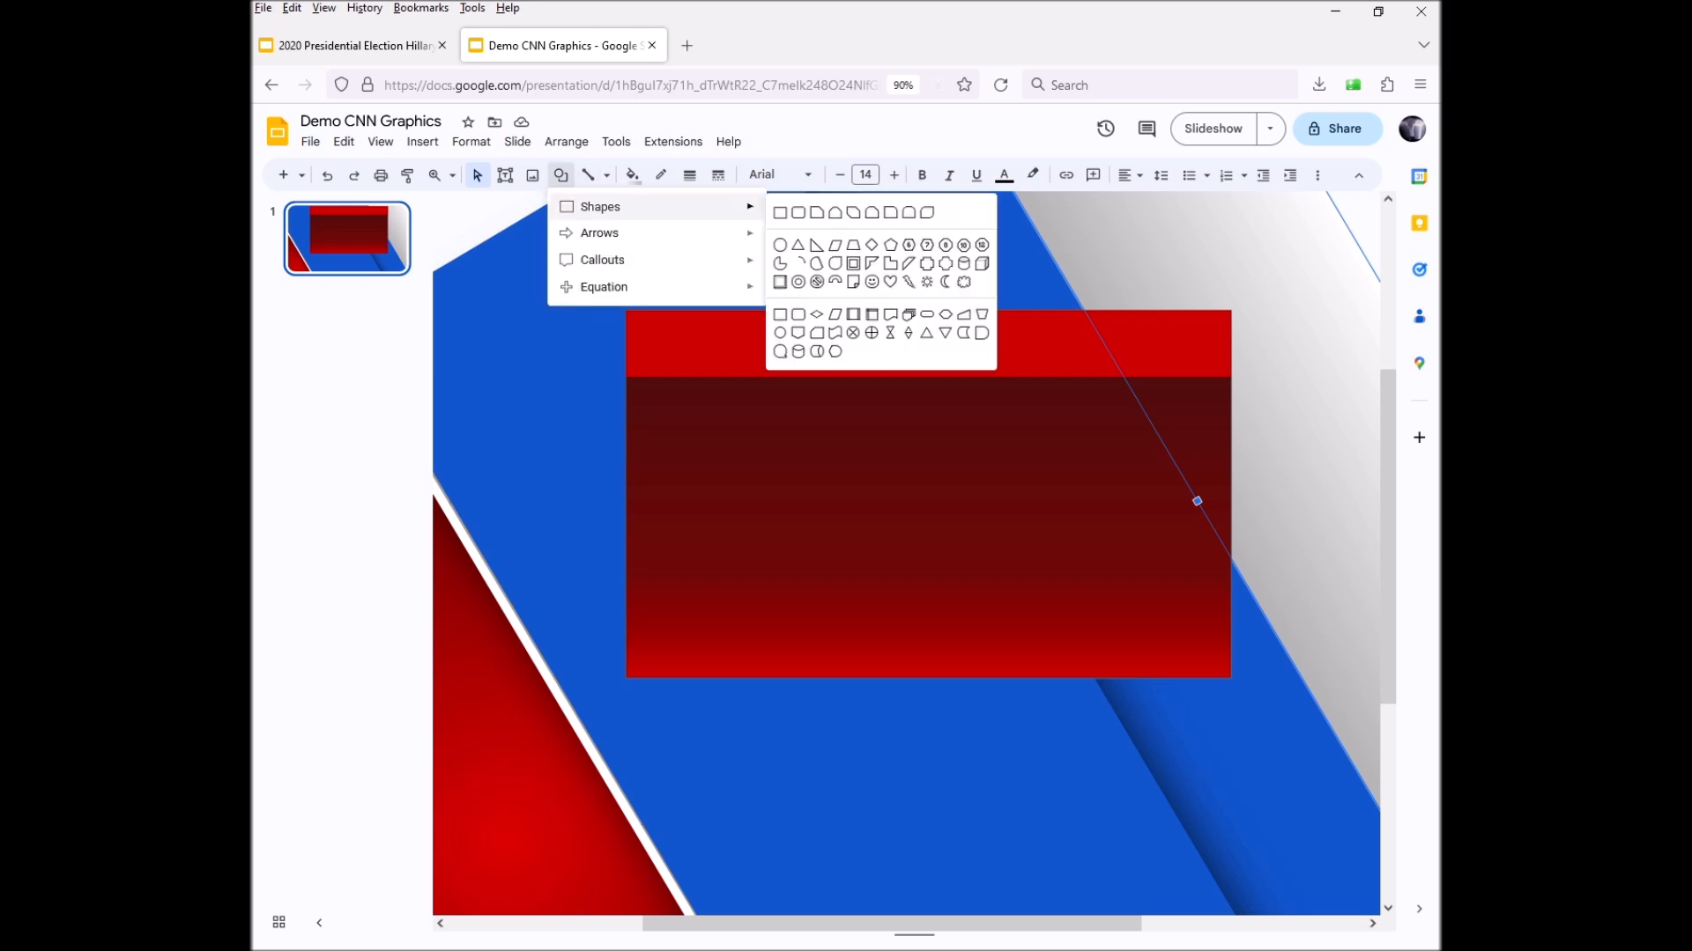
left_click(781, 213)
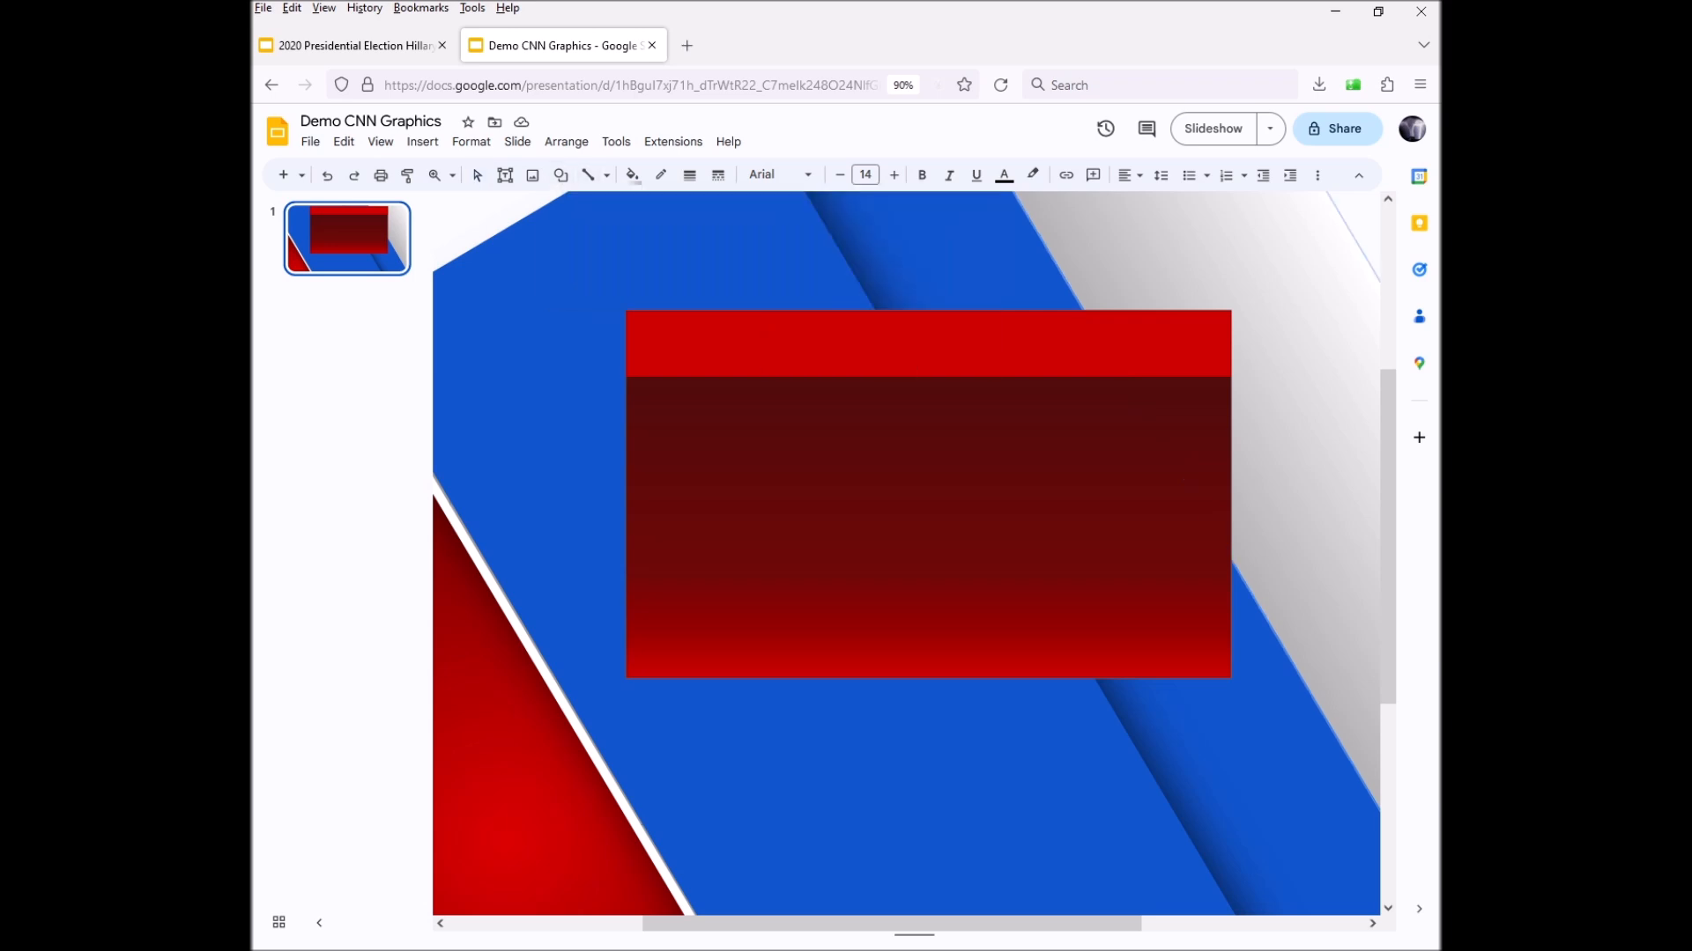
left_click_drag(625, 310, 675, 363)
left_click(702, 384)
left_click(705, 428)
left_click(667, 352)
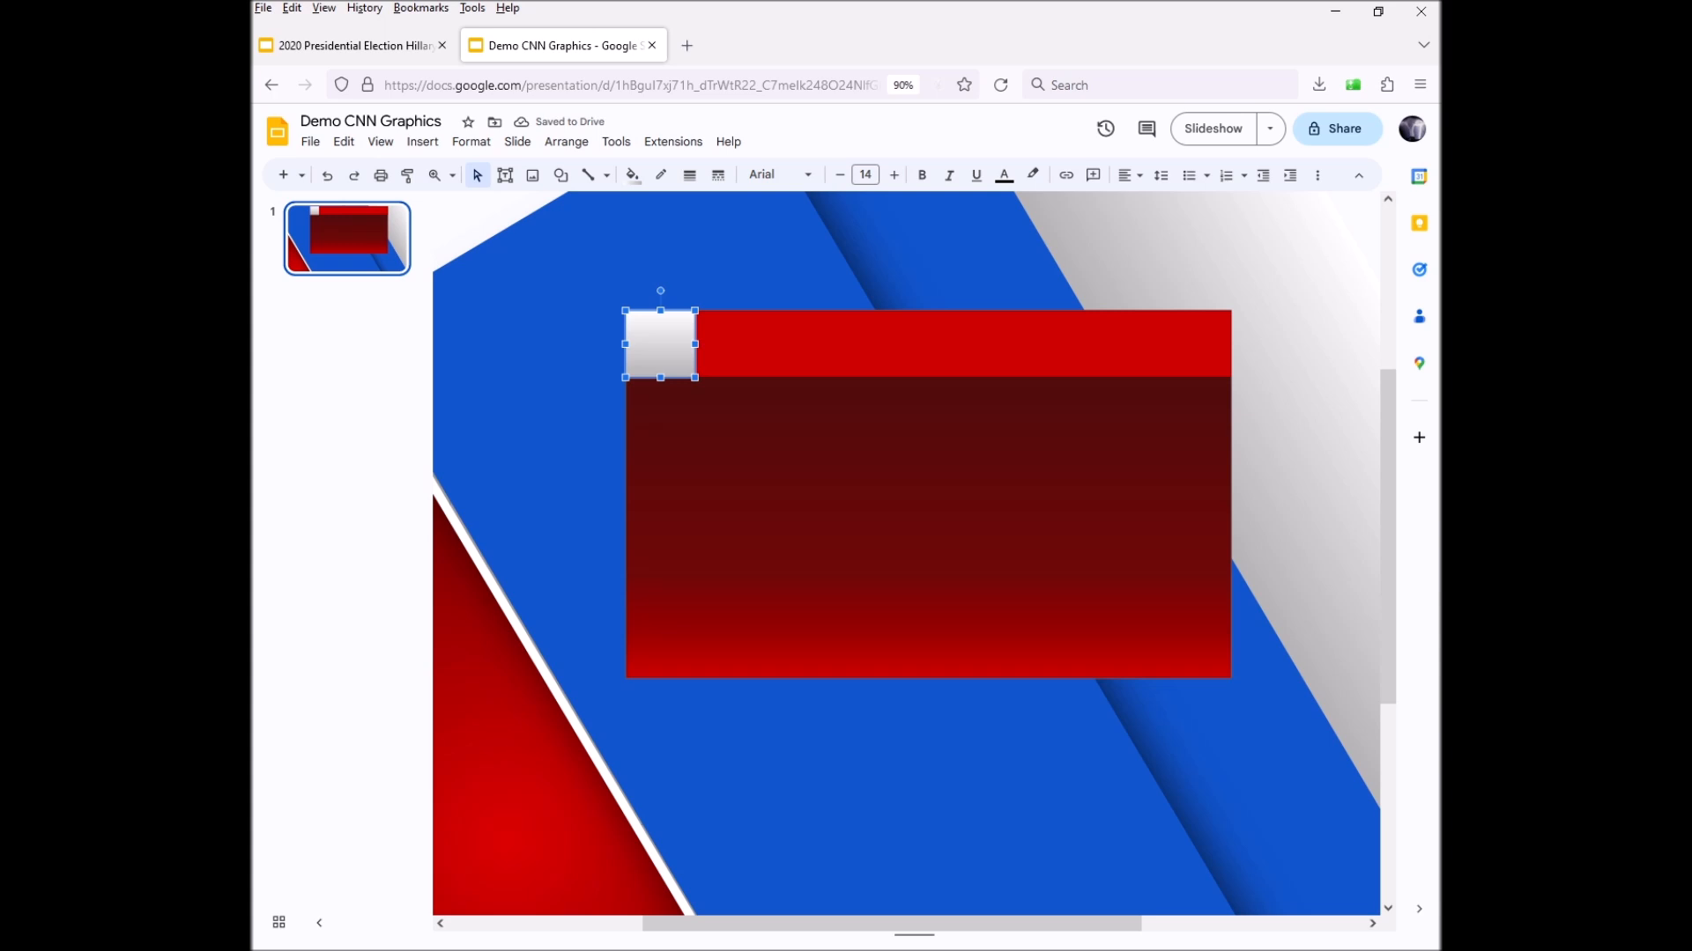
Fill the corner square with solid white and reselect it
left_click(632, 175)
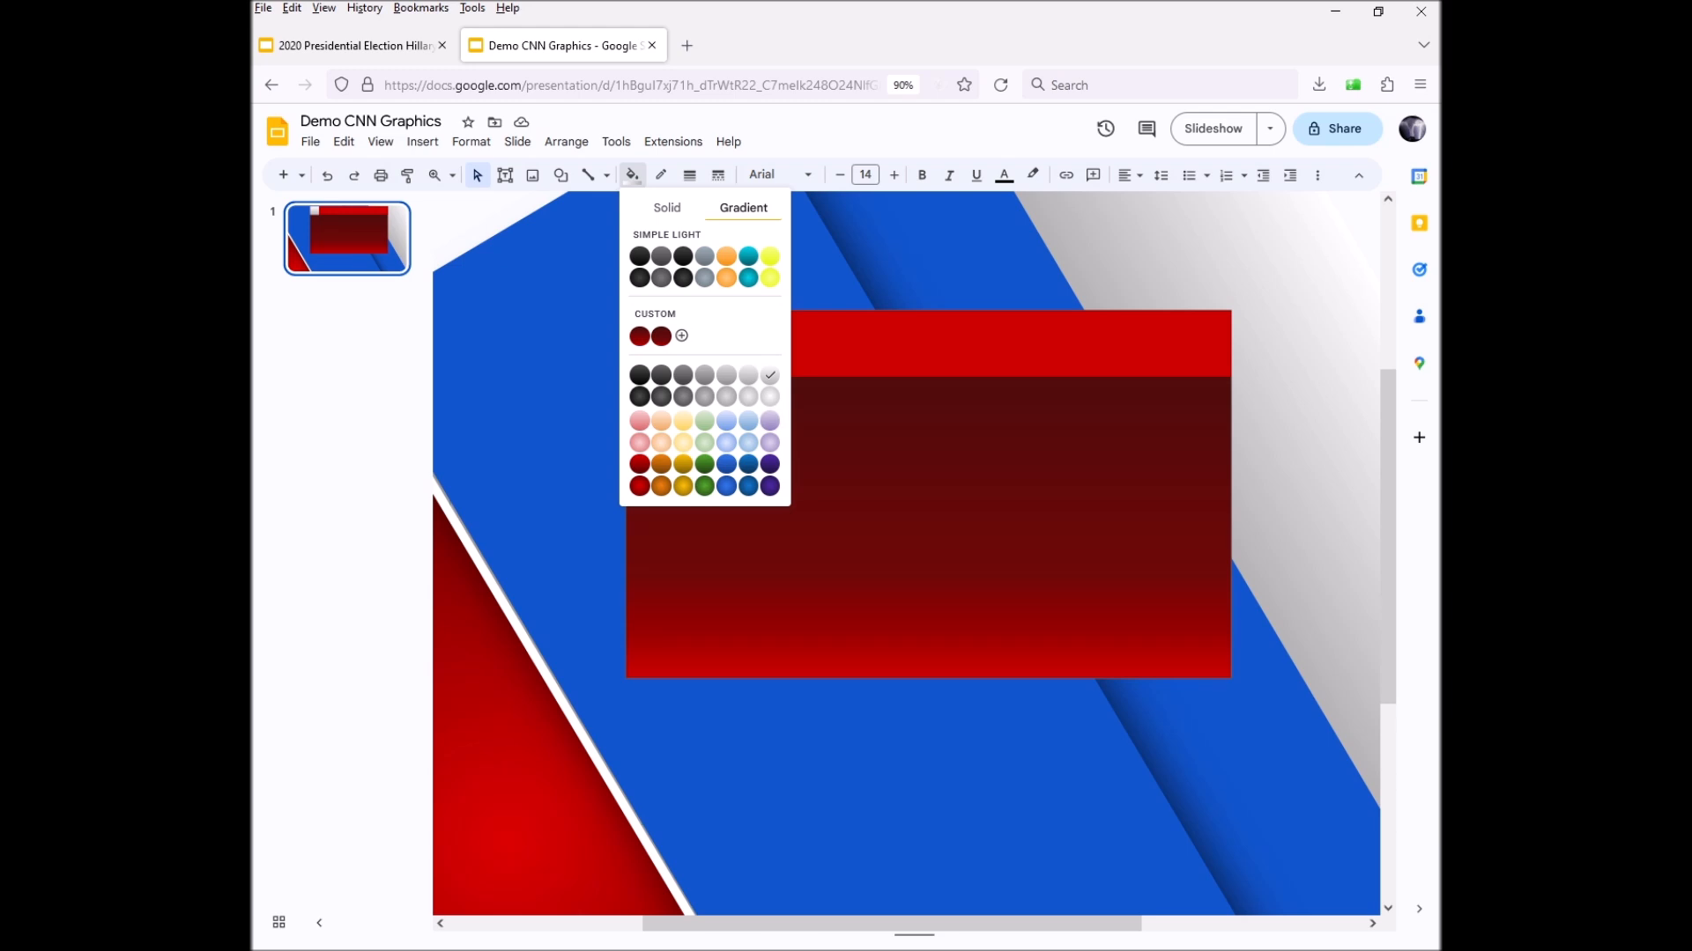
left_click(667, 208)
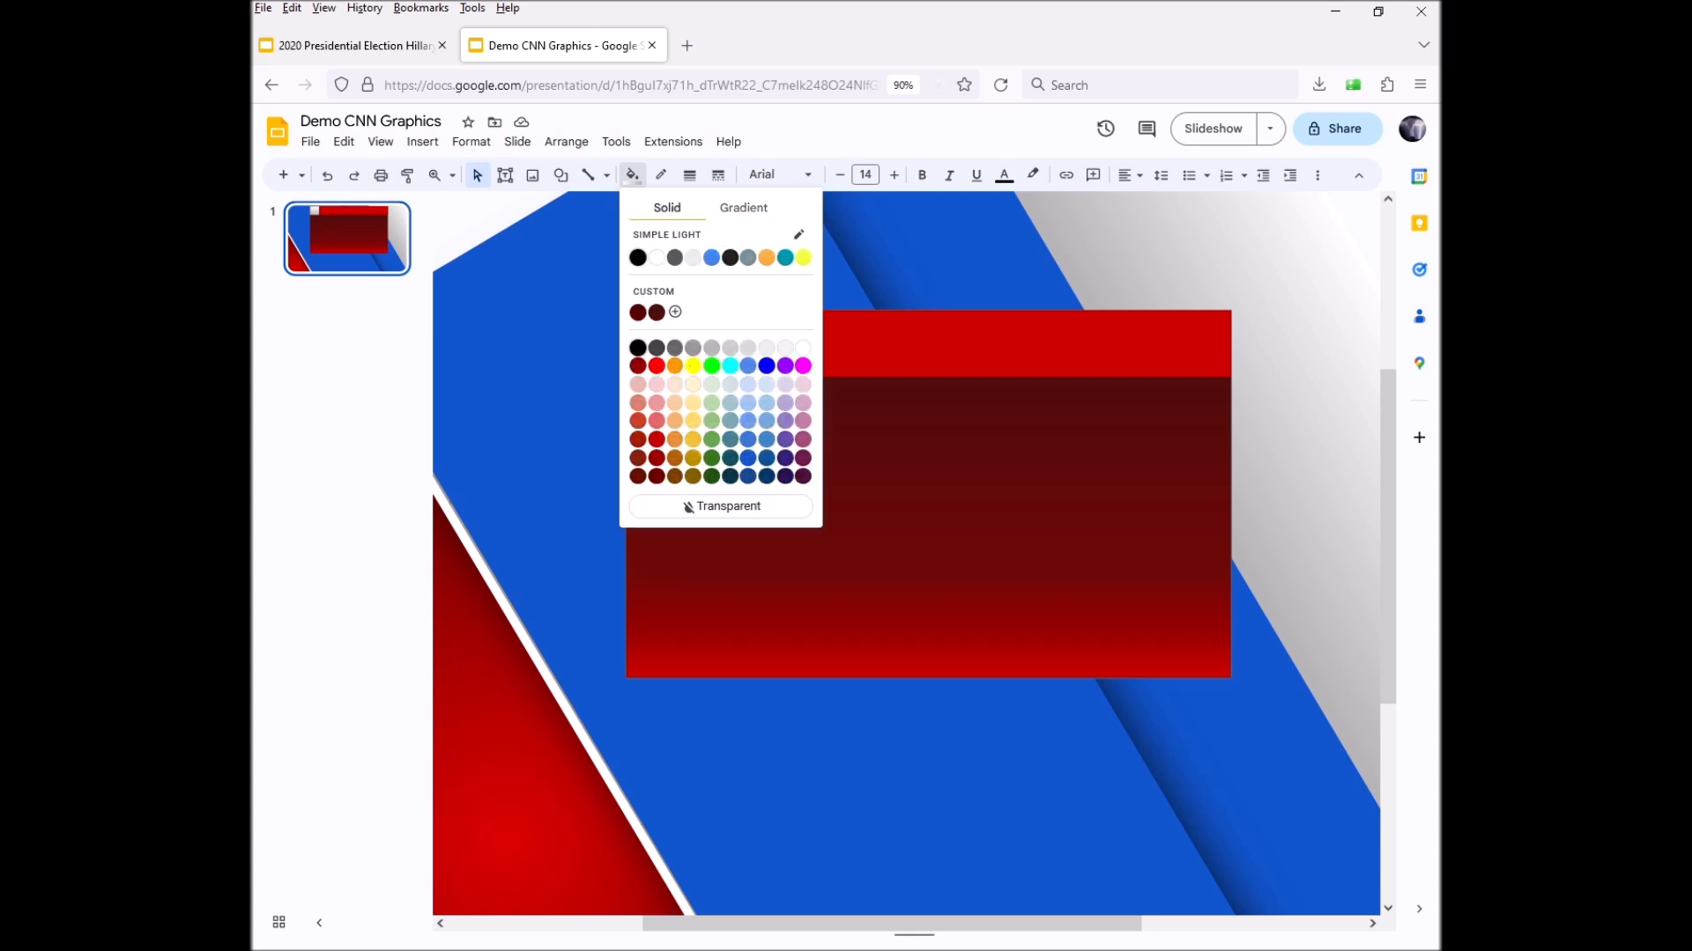
left_click(803, 347)
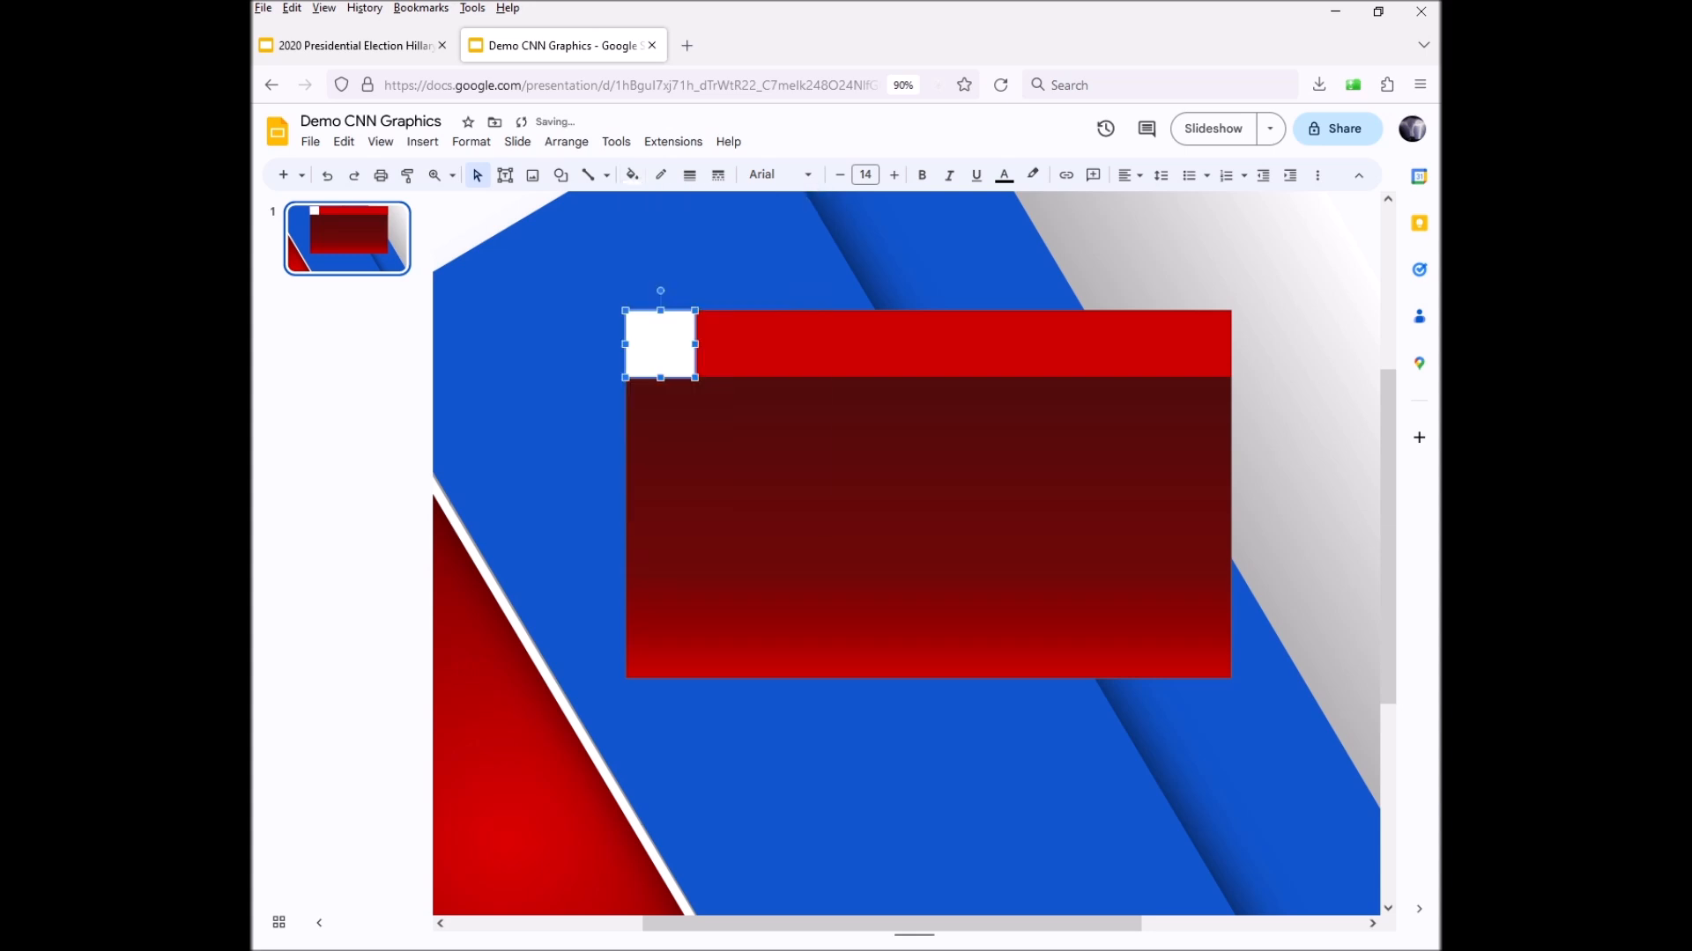
left_click(867, 484)
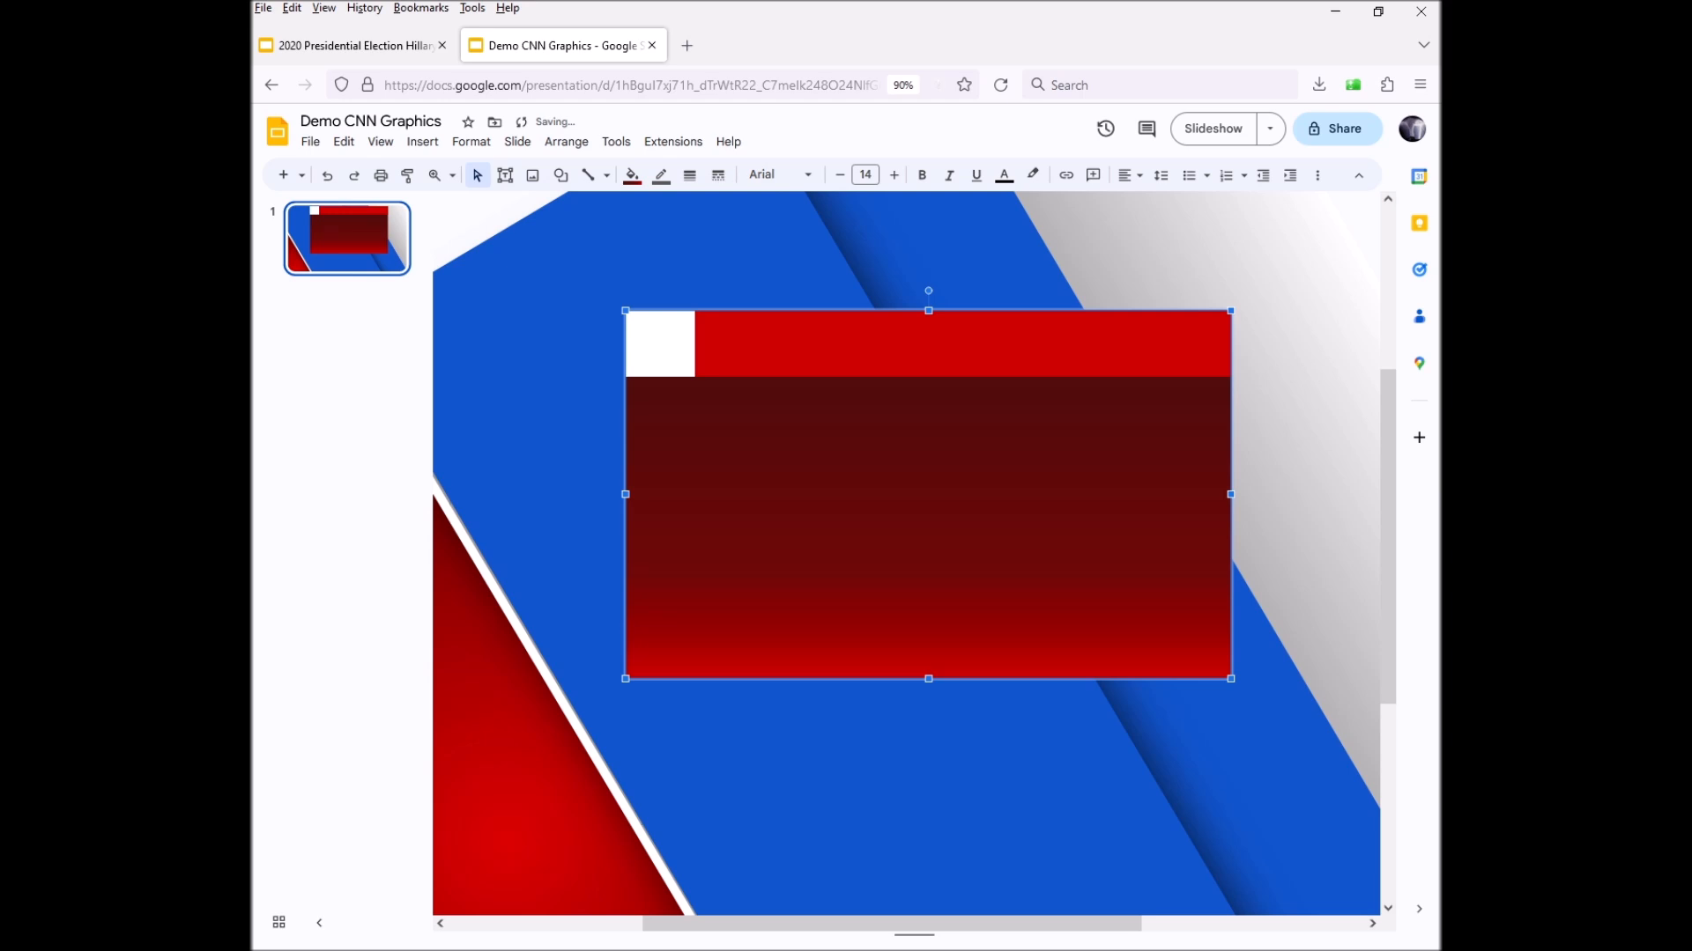
left_click(916, 344)
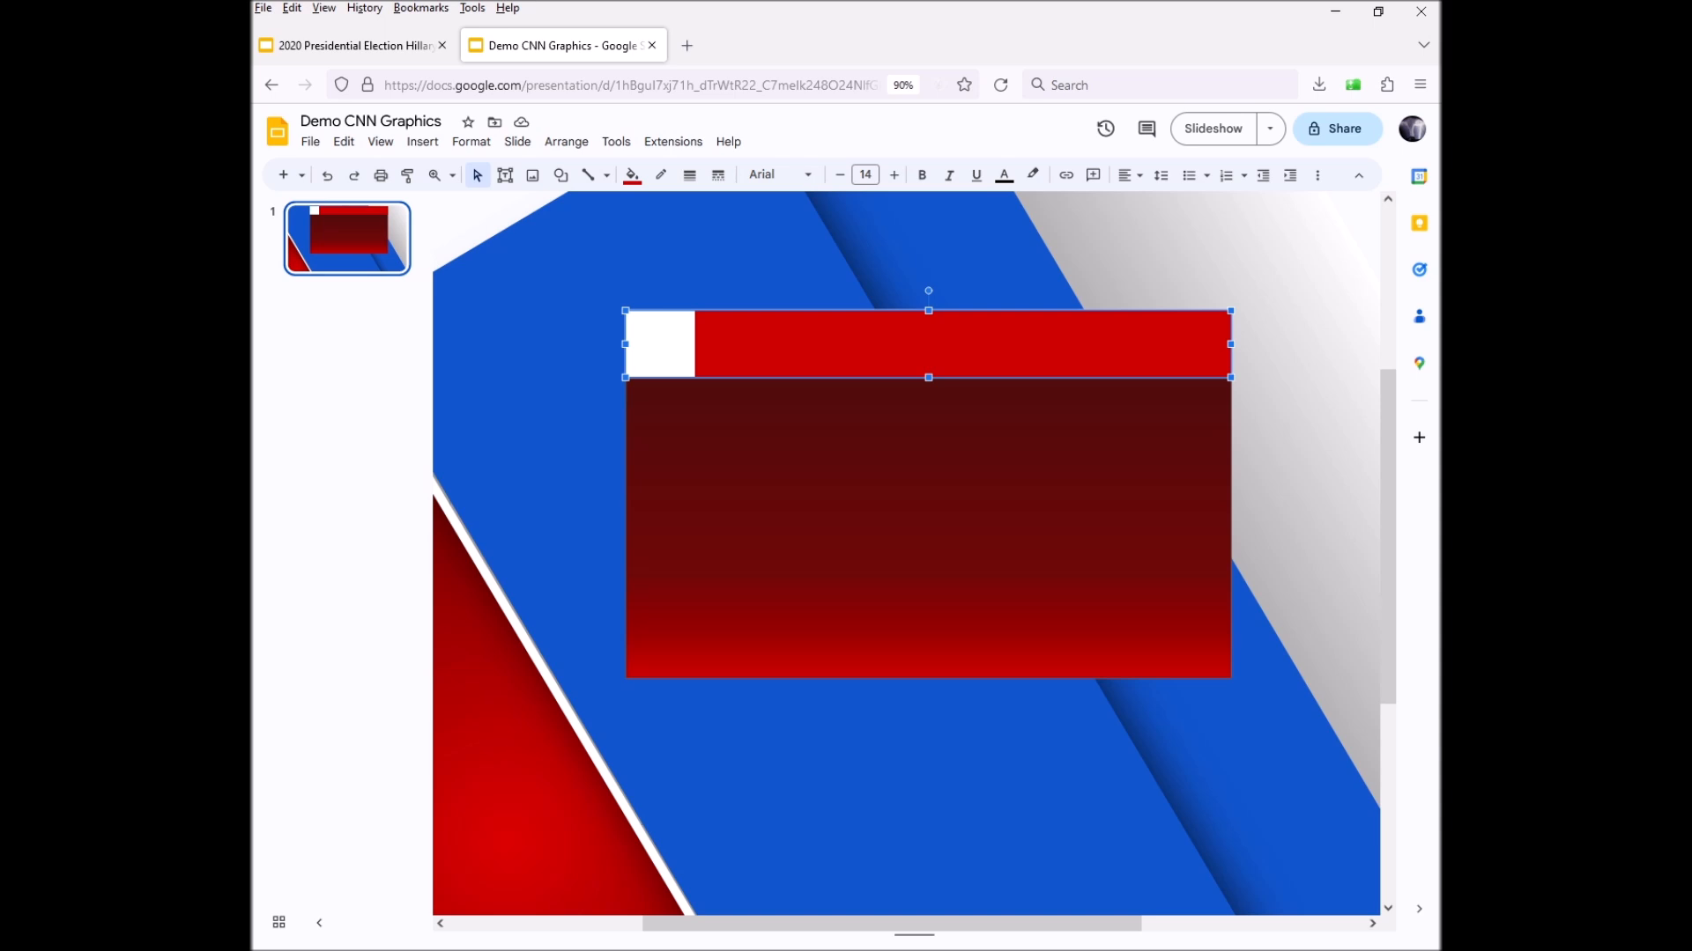
left_click(659, 344)
left_click(928, 495)
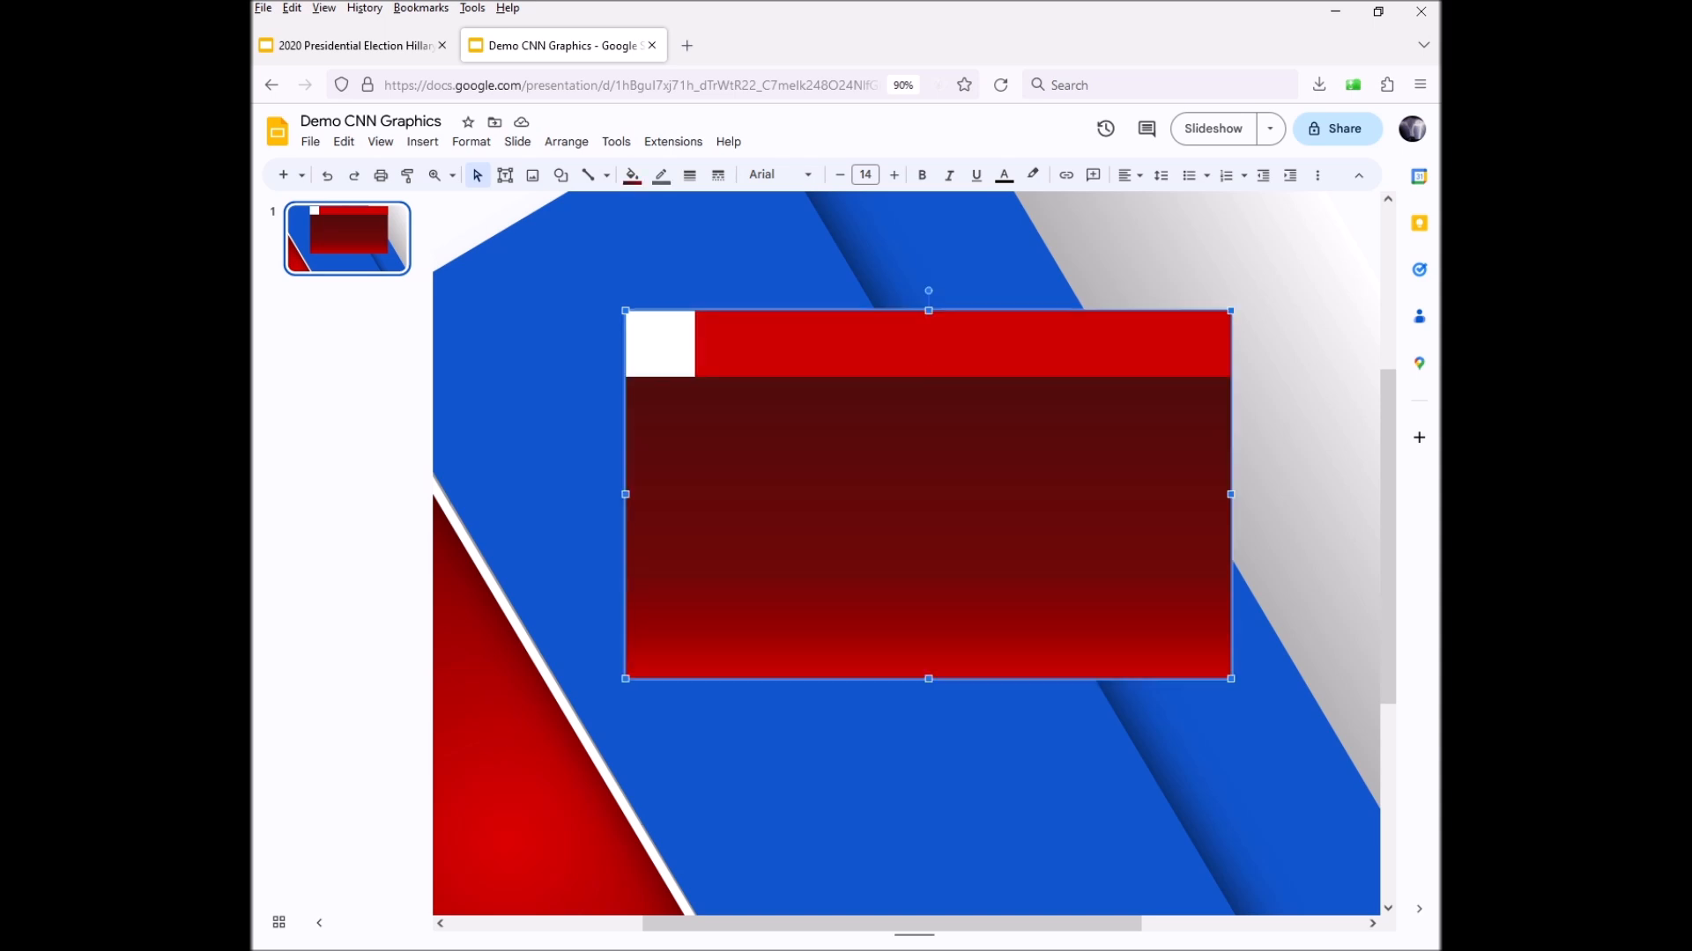
left_click(660, 344)
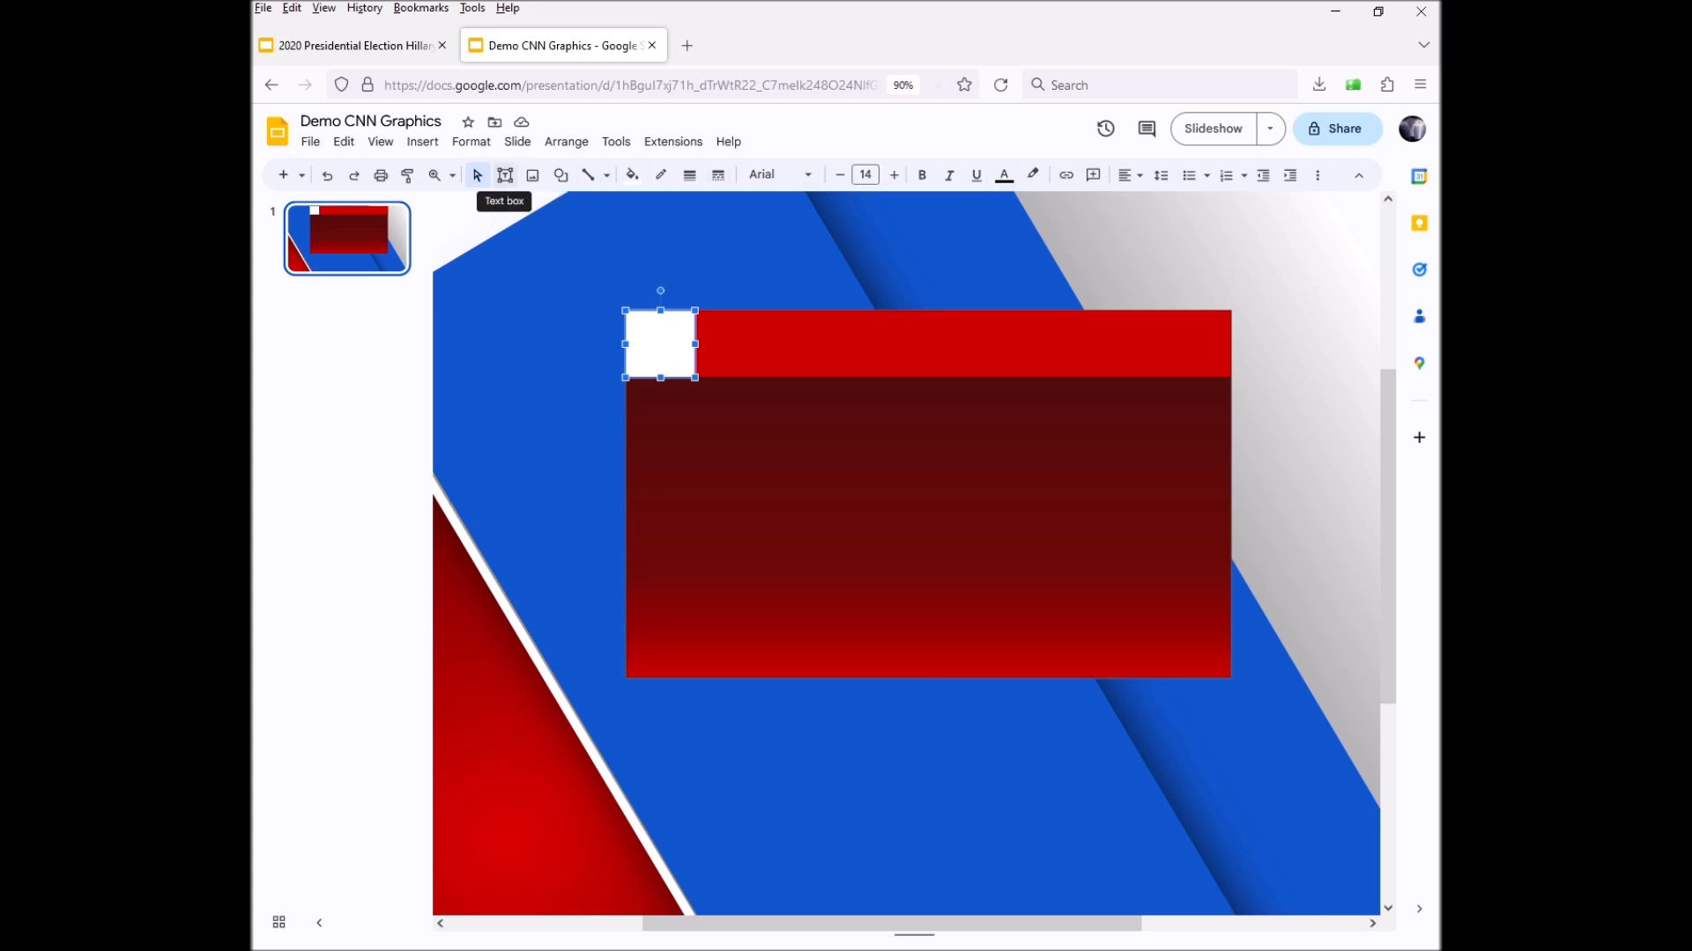
Draw a text box on the dark panel with dark red text colour
left_click(505, 175)
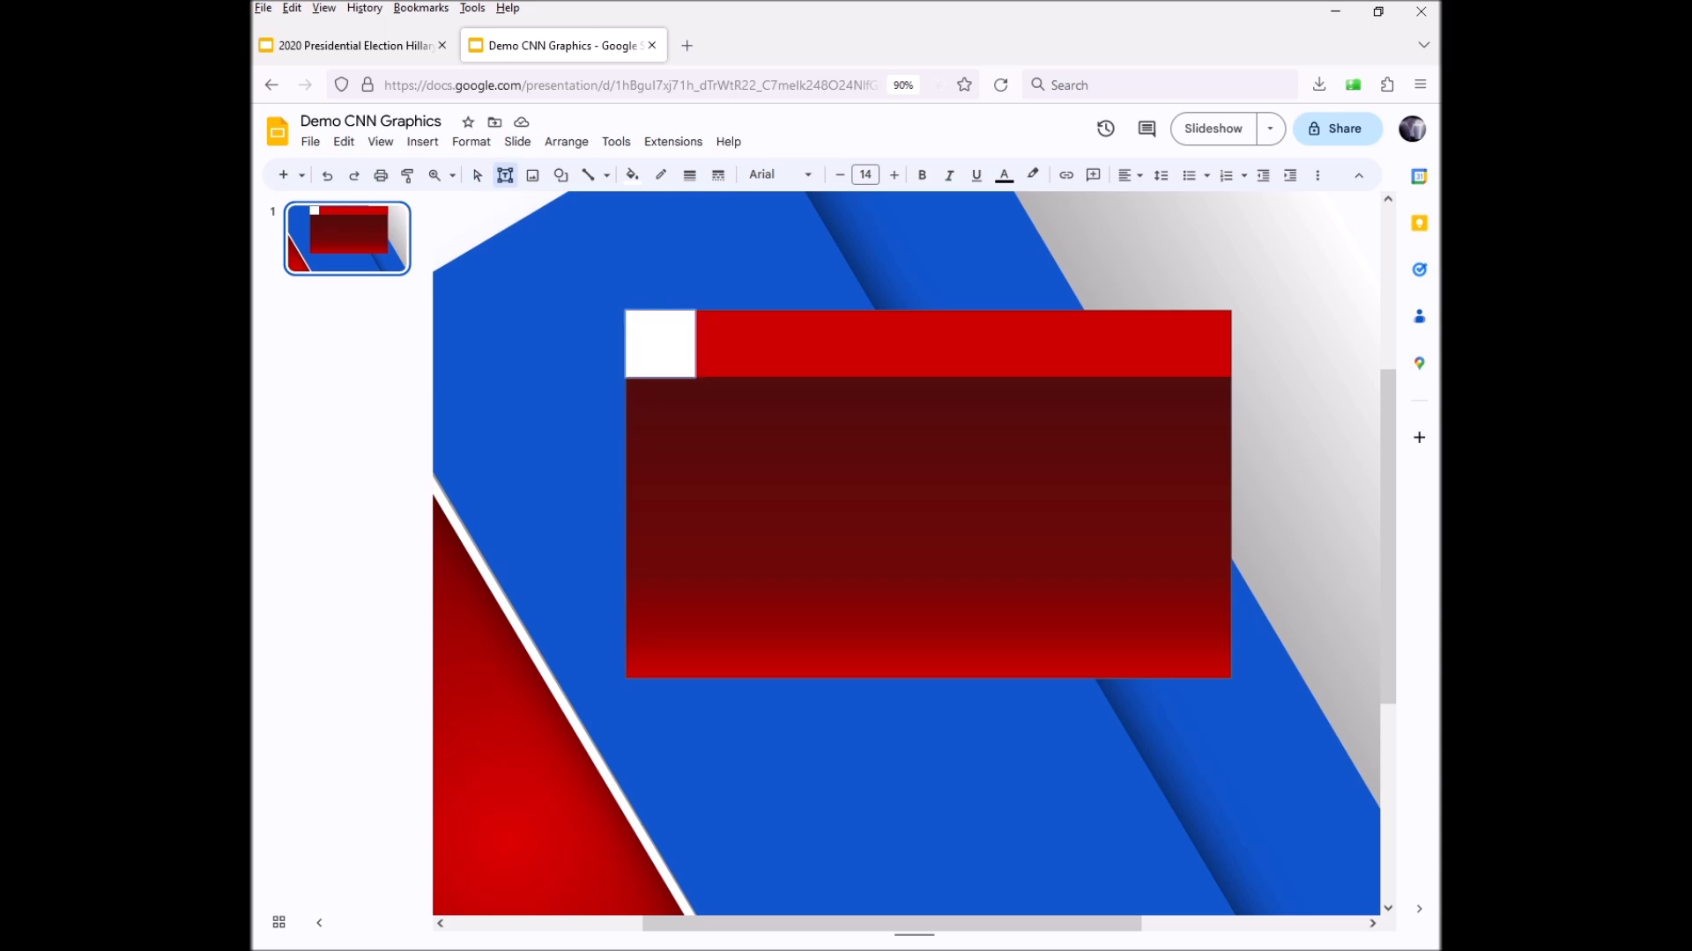
left_click_drag(666, 406, 745, 433)
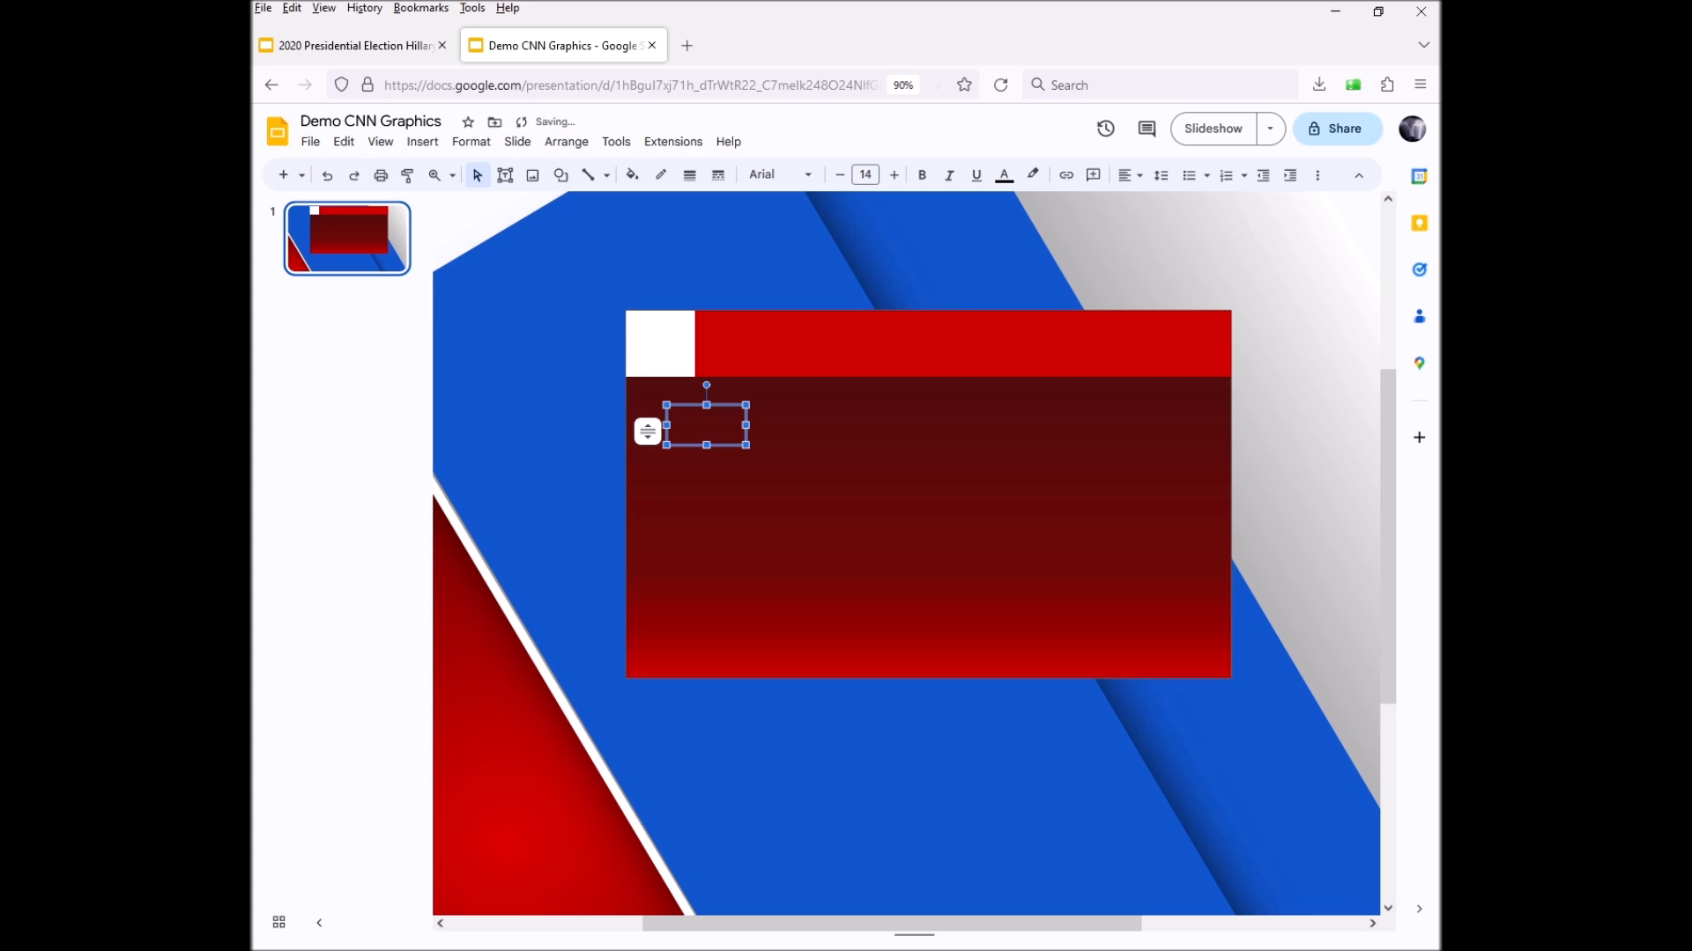
left_click(1004, 175)
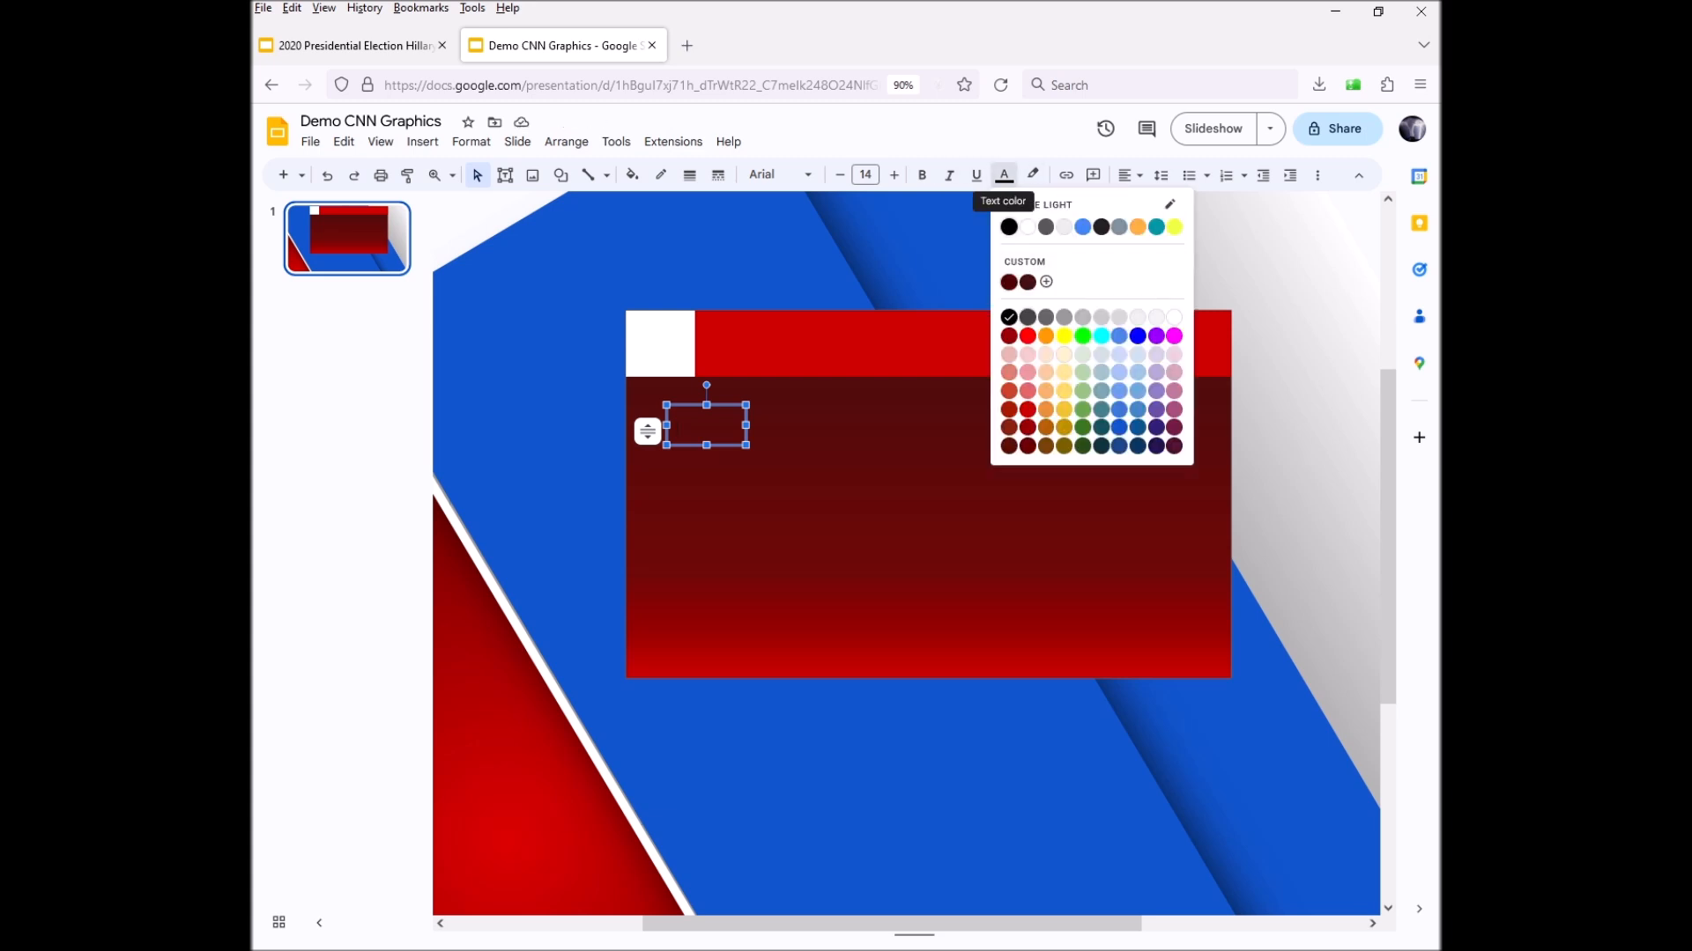
left_click(1027, 409)
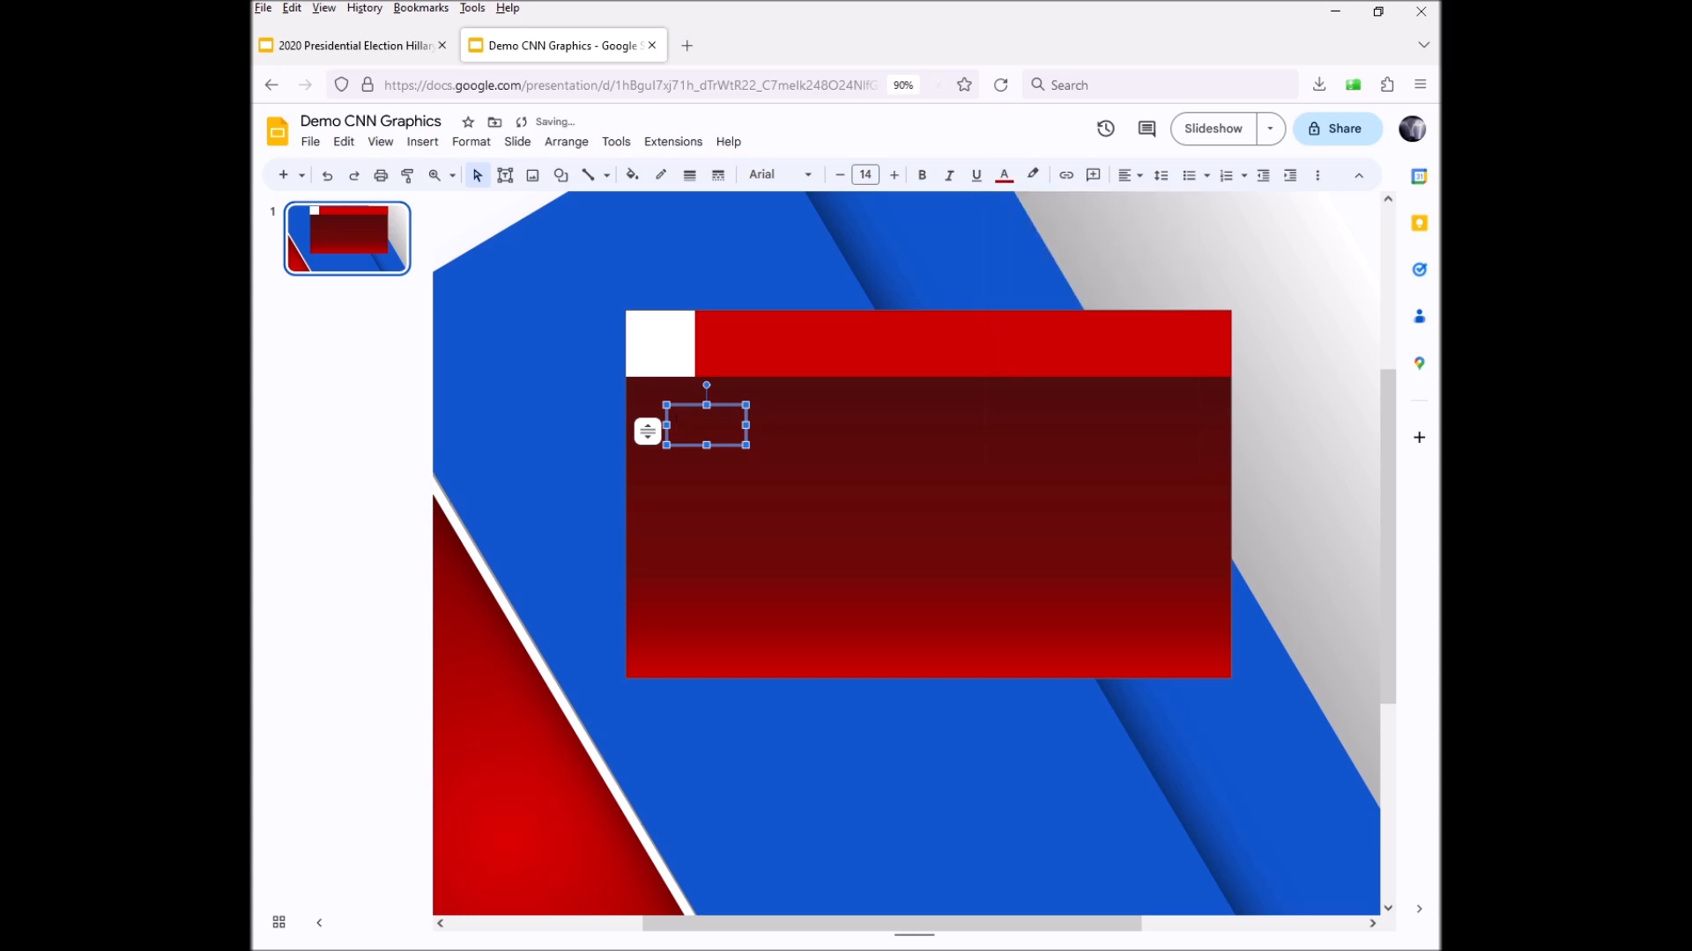
type("KE")
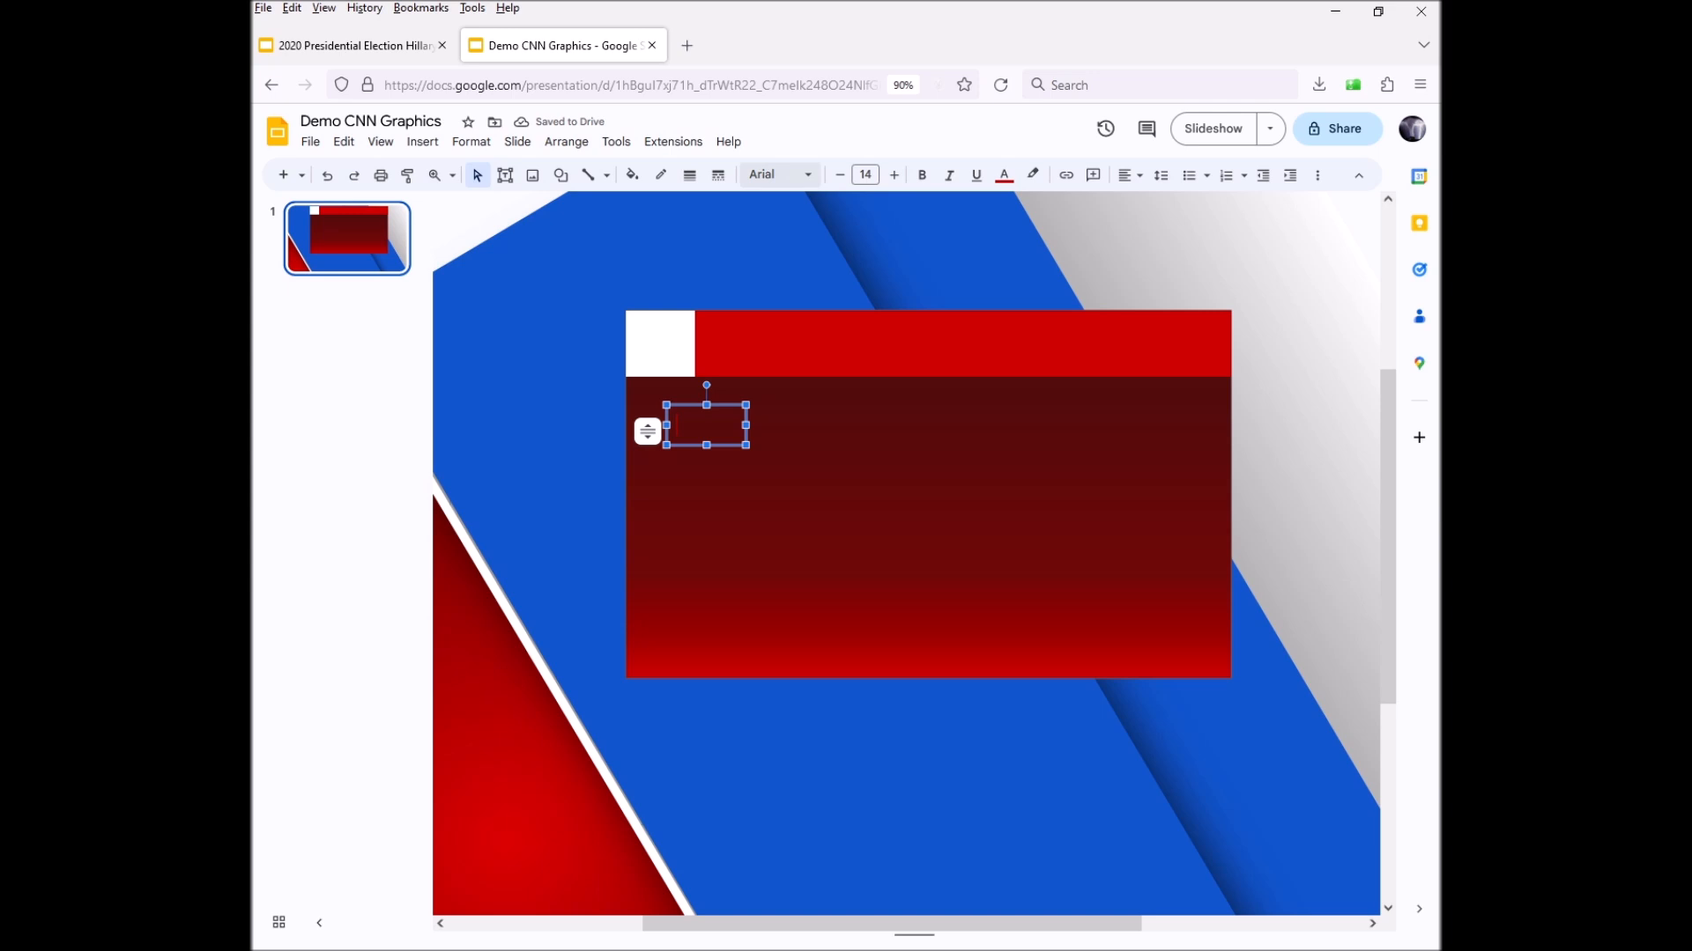
Set the font to Oswald Medium and type KEY
left_click(780, 175)
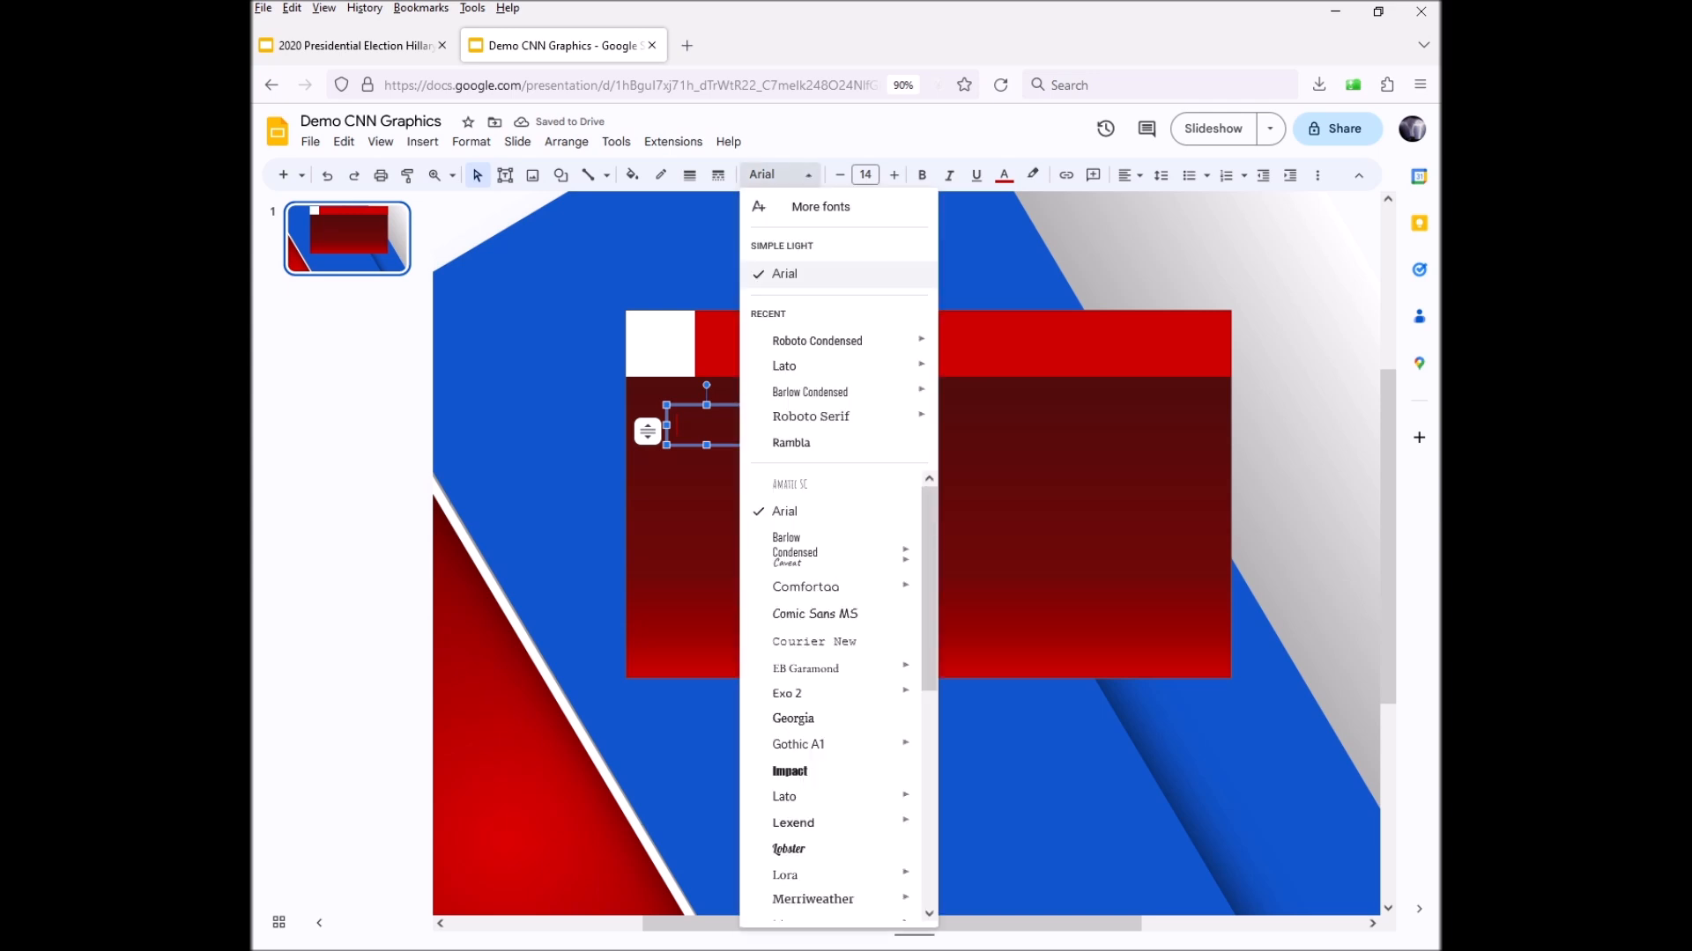
scroll(833, 696, "down", 1)
scroll(833, 696, "down", 3)
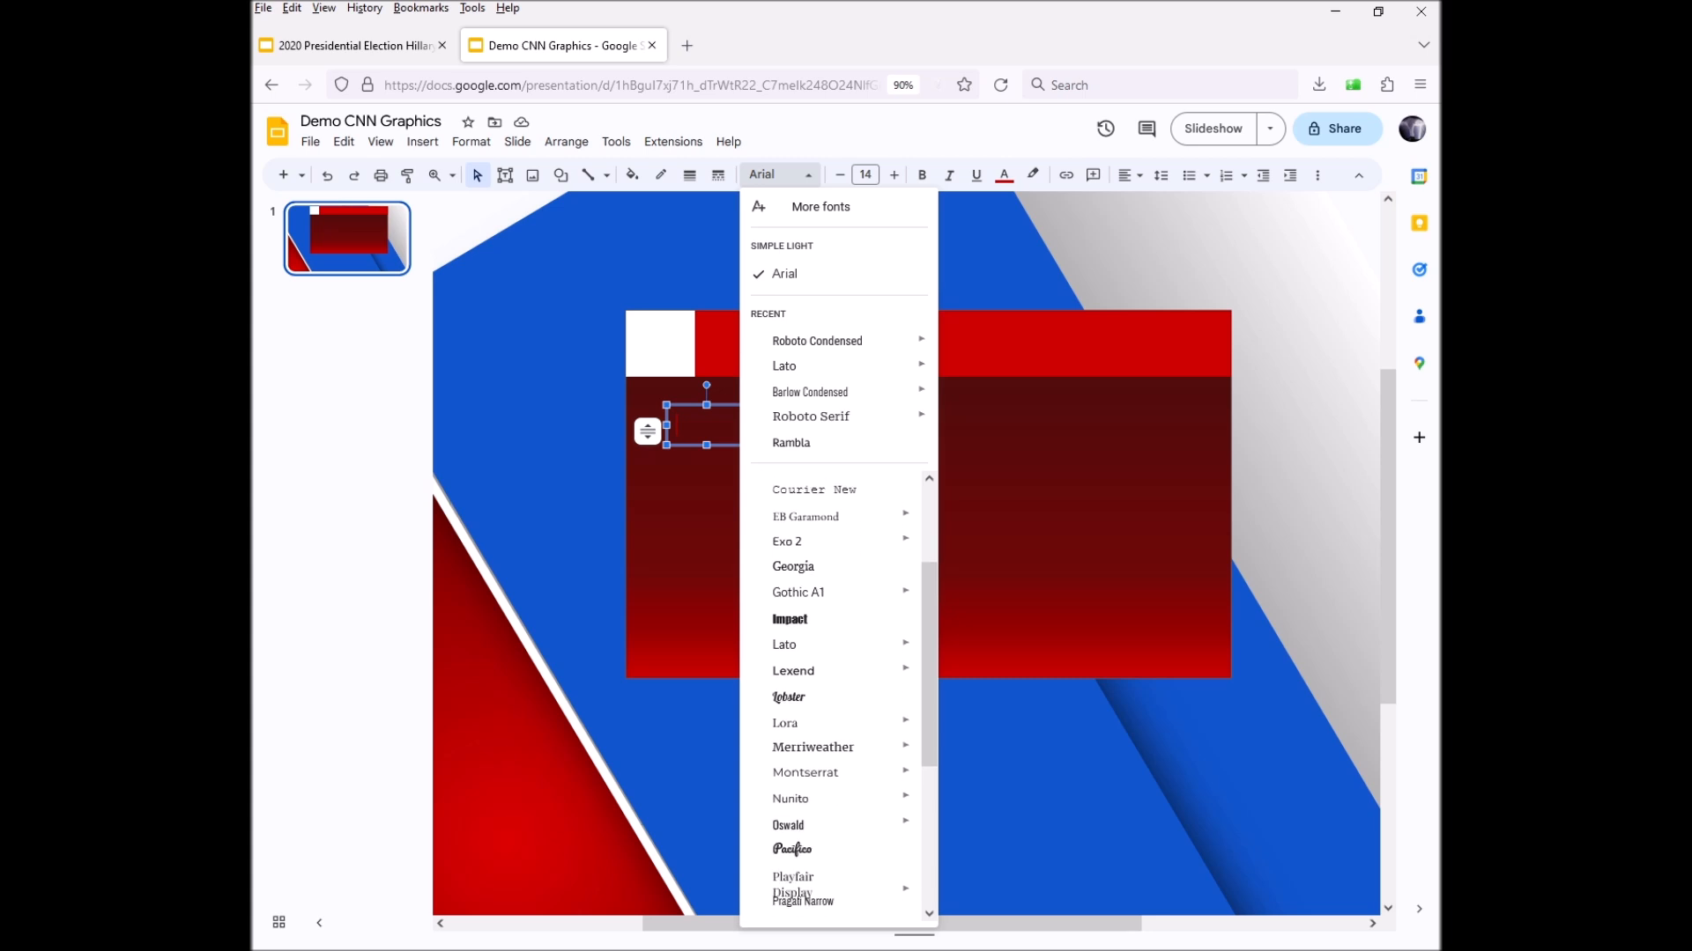
mouse_move(881, 824)
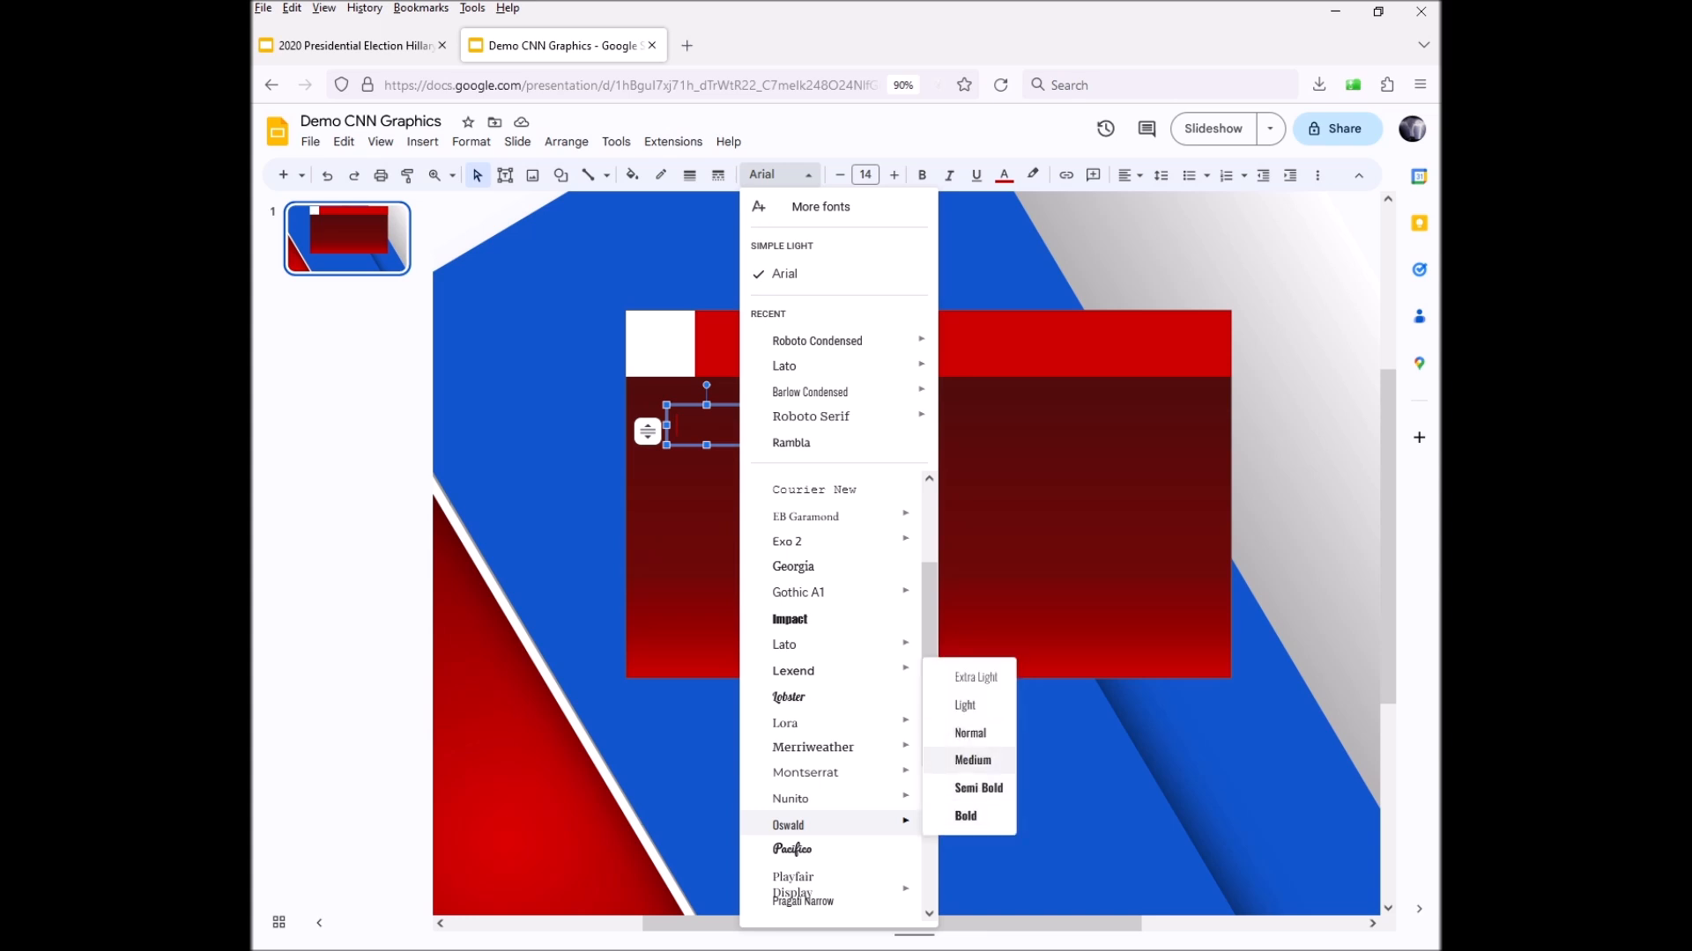
left_click(973, 759)
type("KEY")
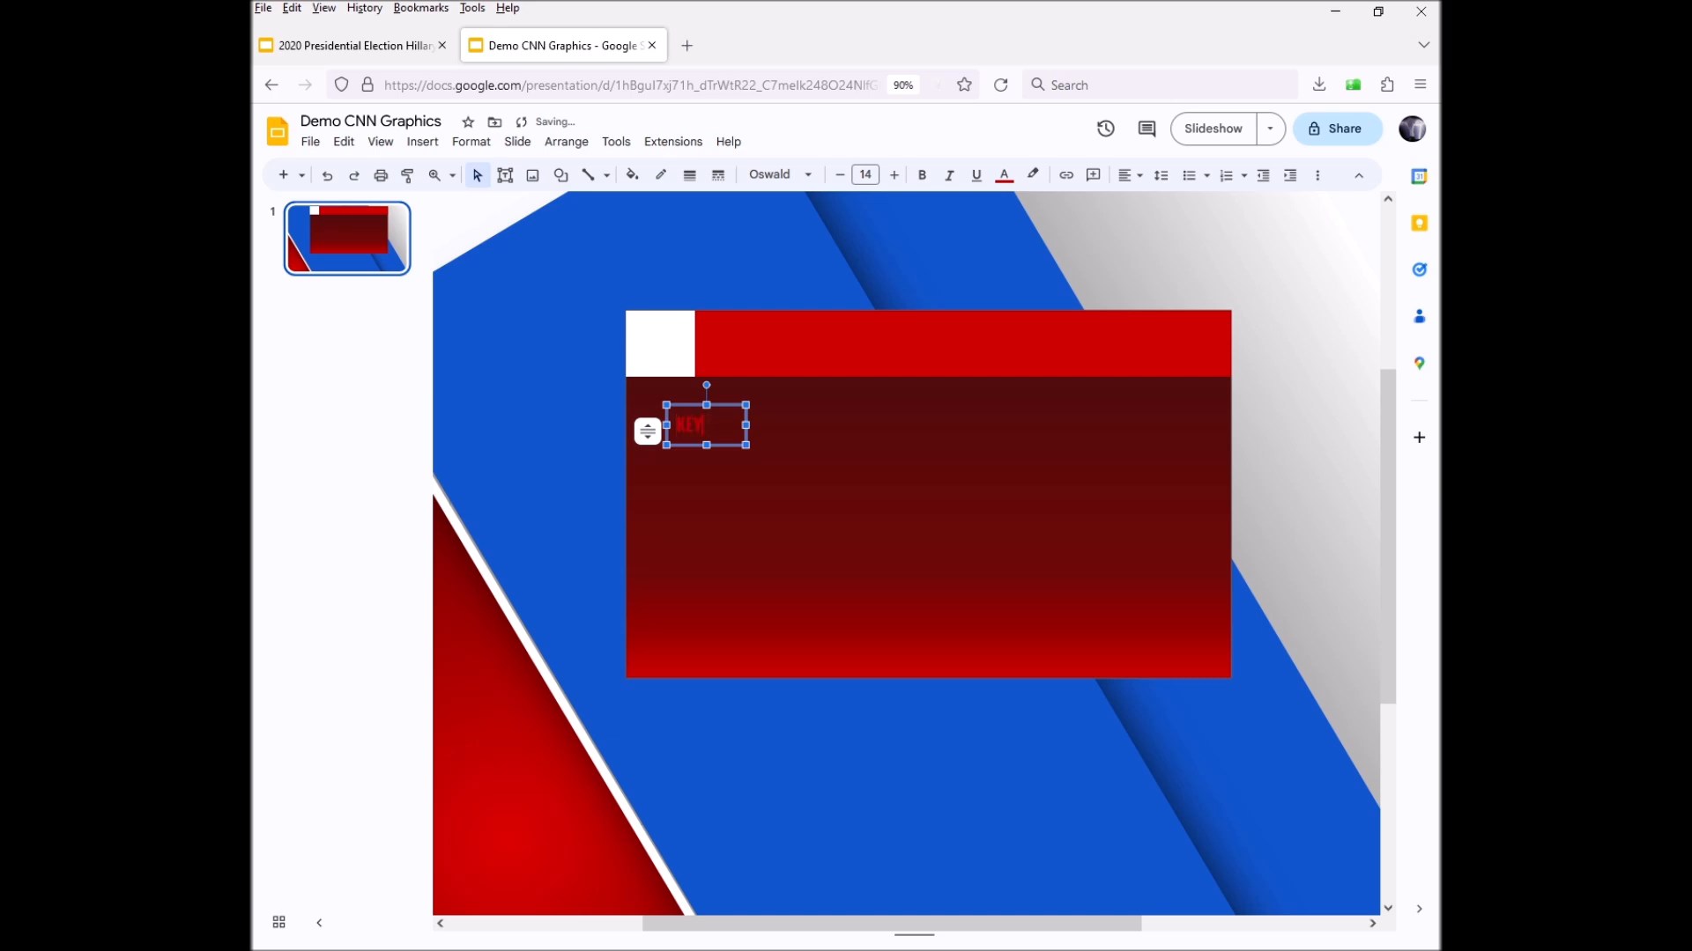
Move KEY onto the white square, enlarge it to size 17, and duplicate it
left_click_drag(687, 405, 665, 315)
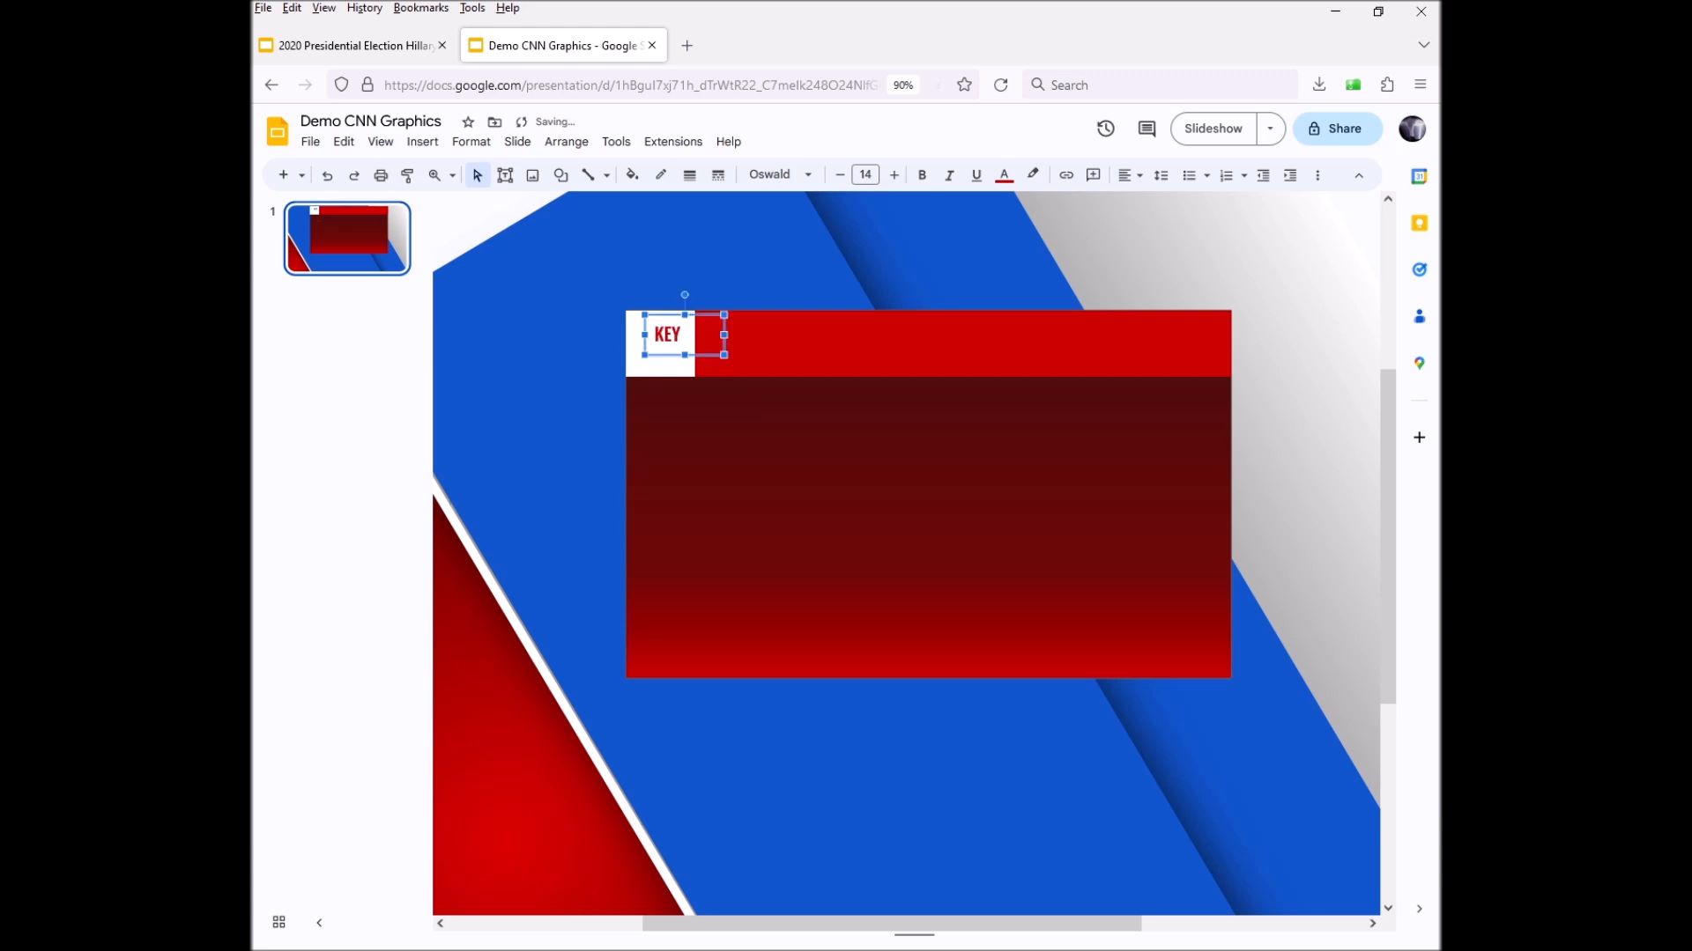
key("Left")
key("Return")
left_click(894, 175)
left_click(894, 175)
left_click(894, 175)
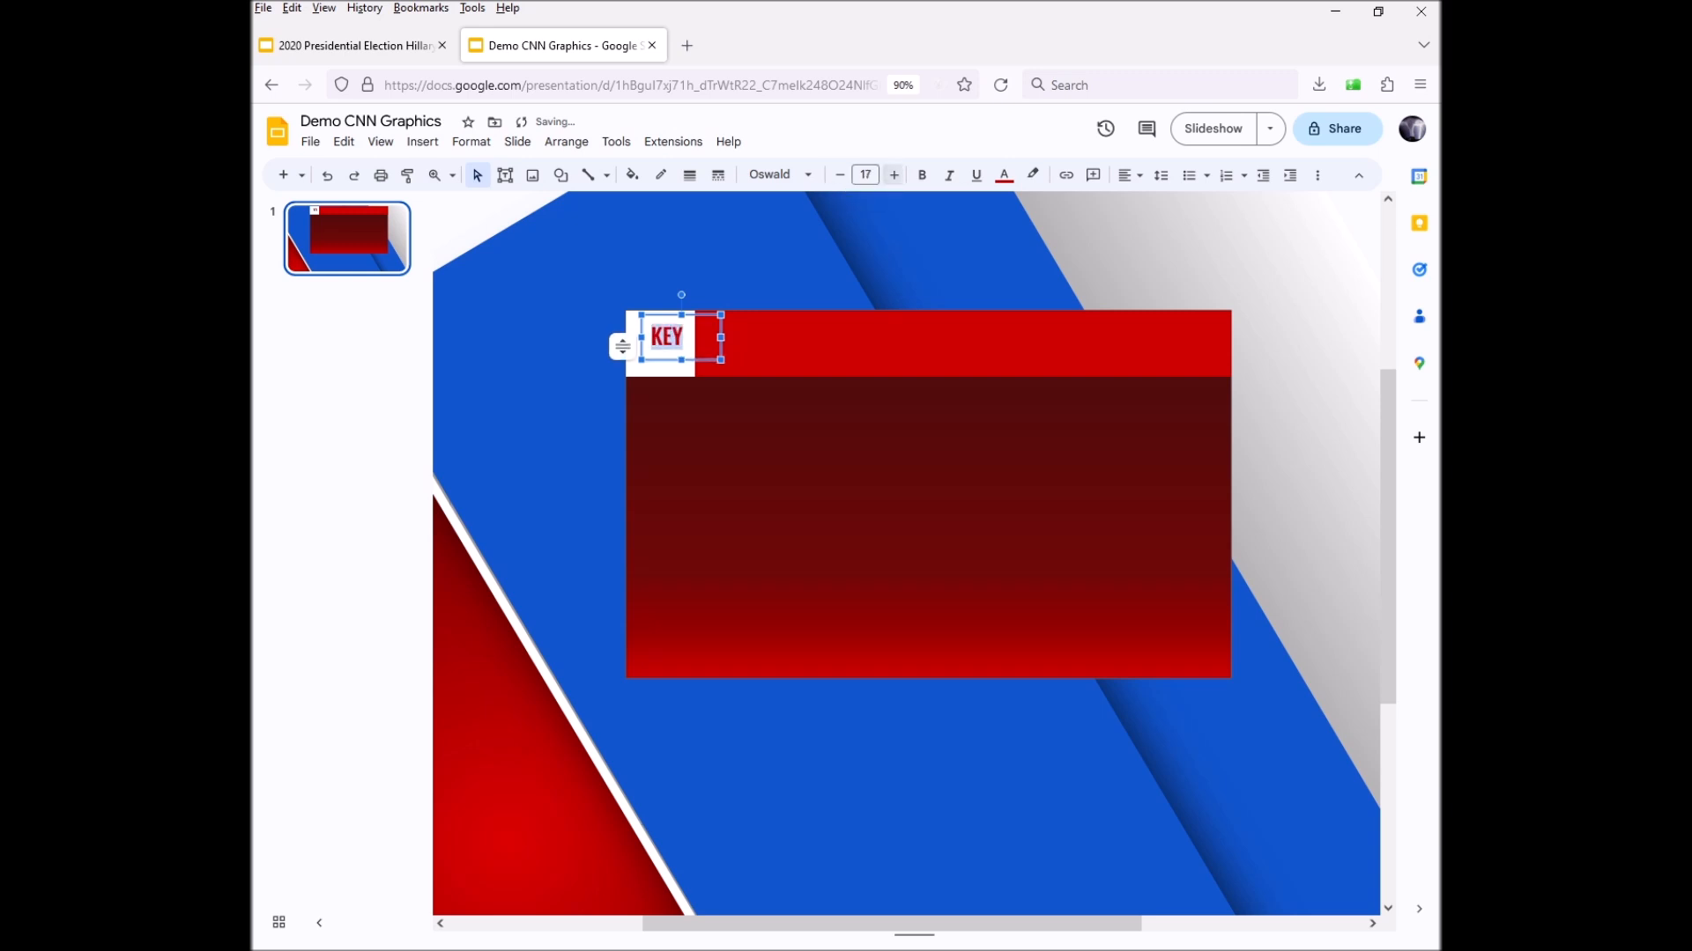
key("Escape")
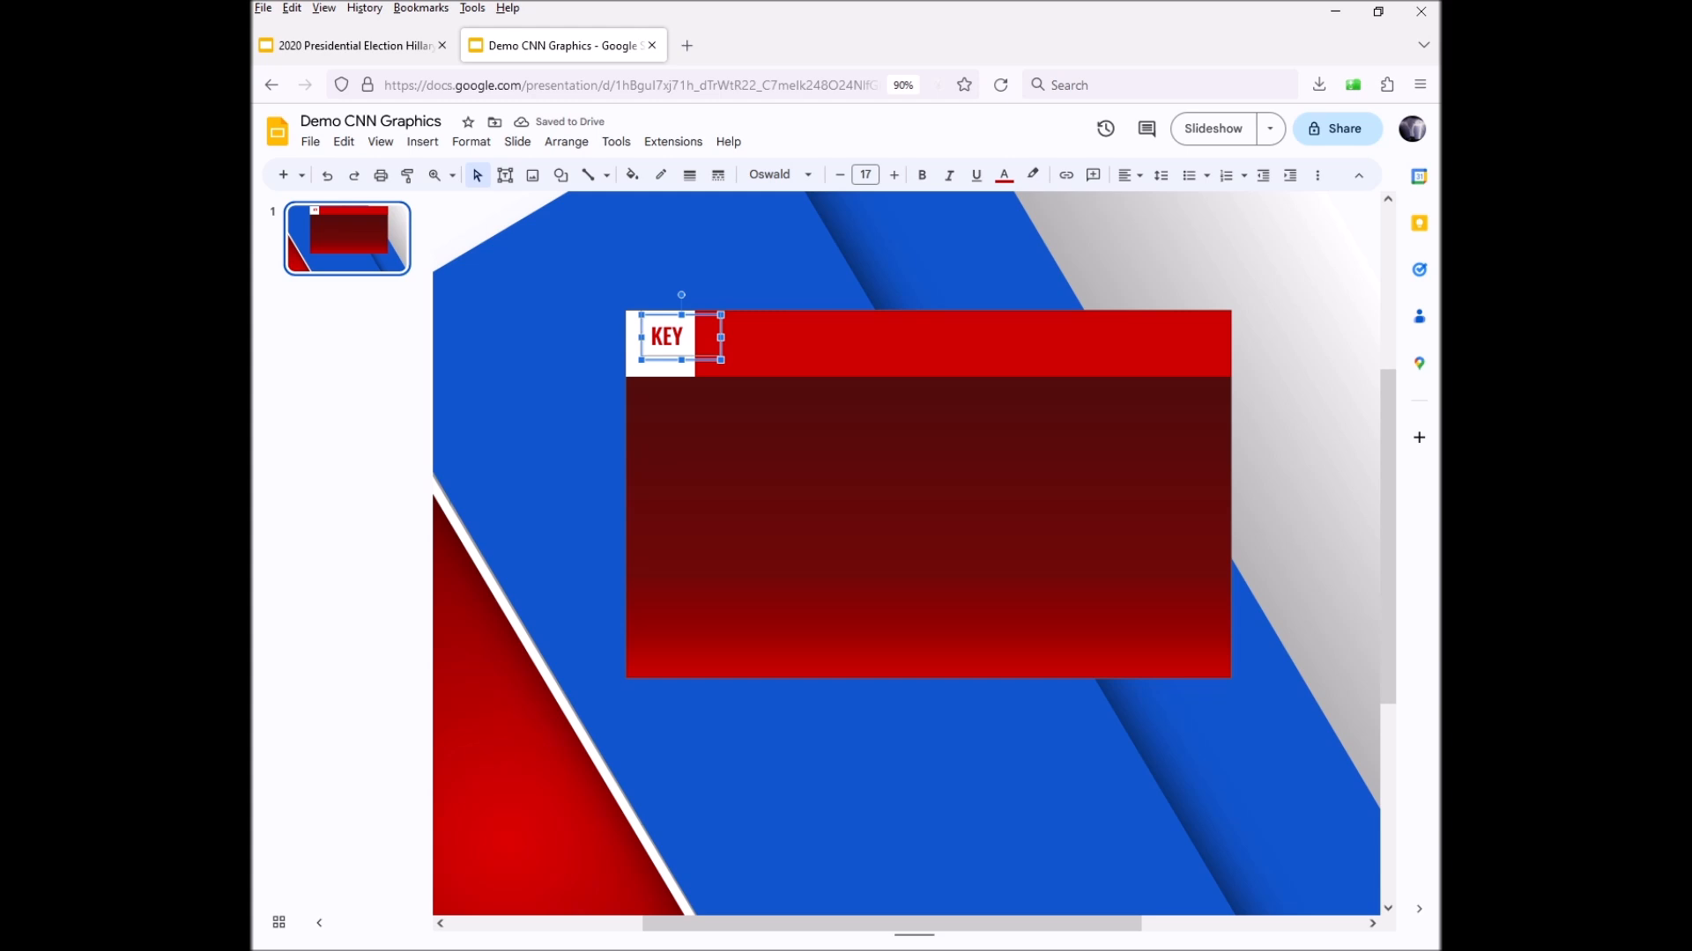
key("Up")
key("Up")
key("Up")
key("Up")
key("Up")
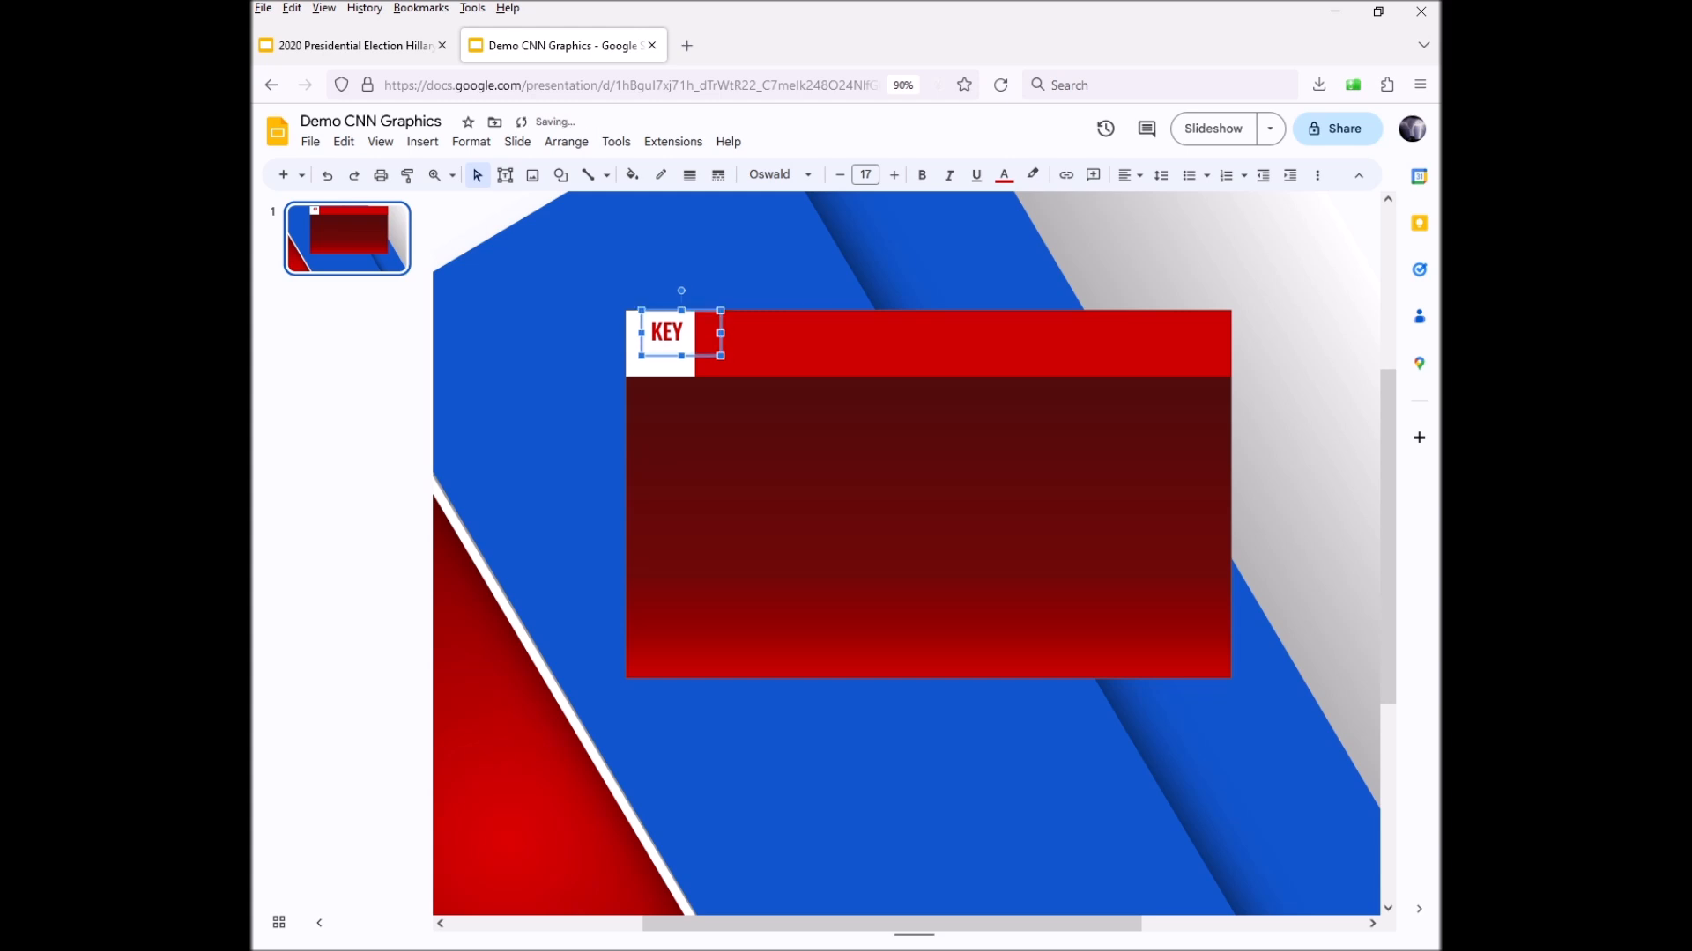
key("Down")
key("Down")
key("Down")
key("Down")
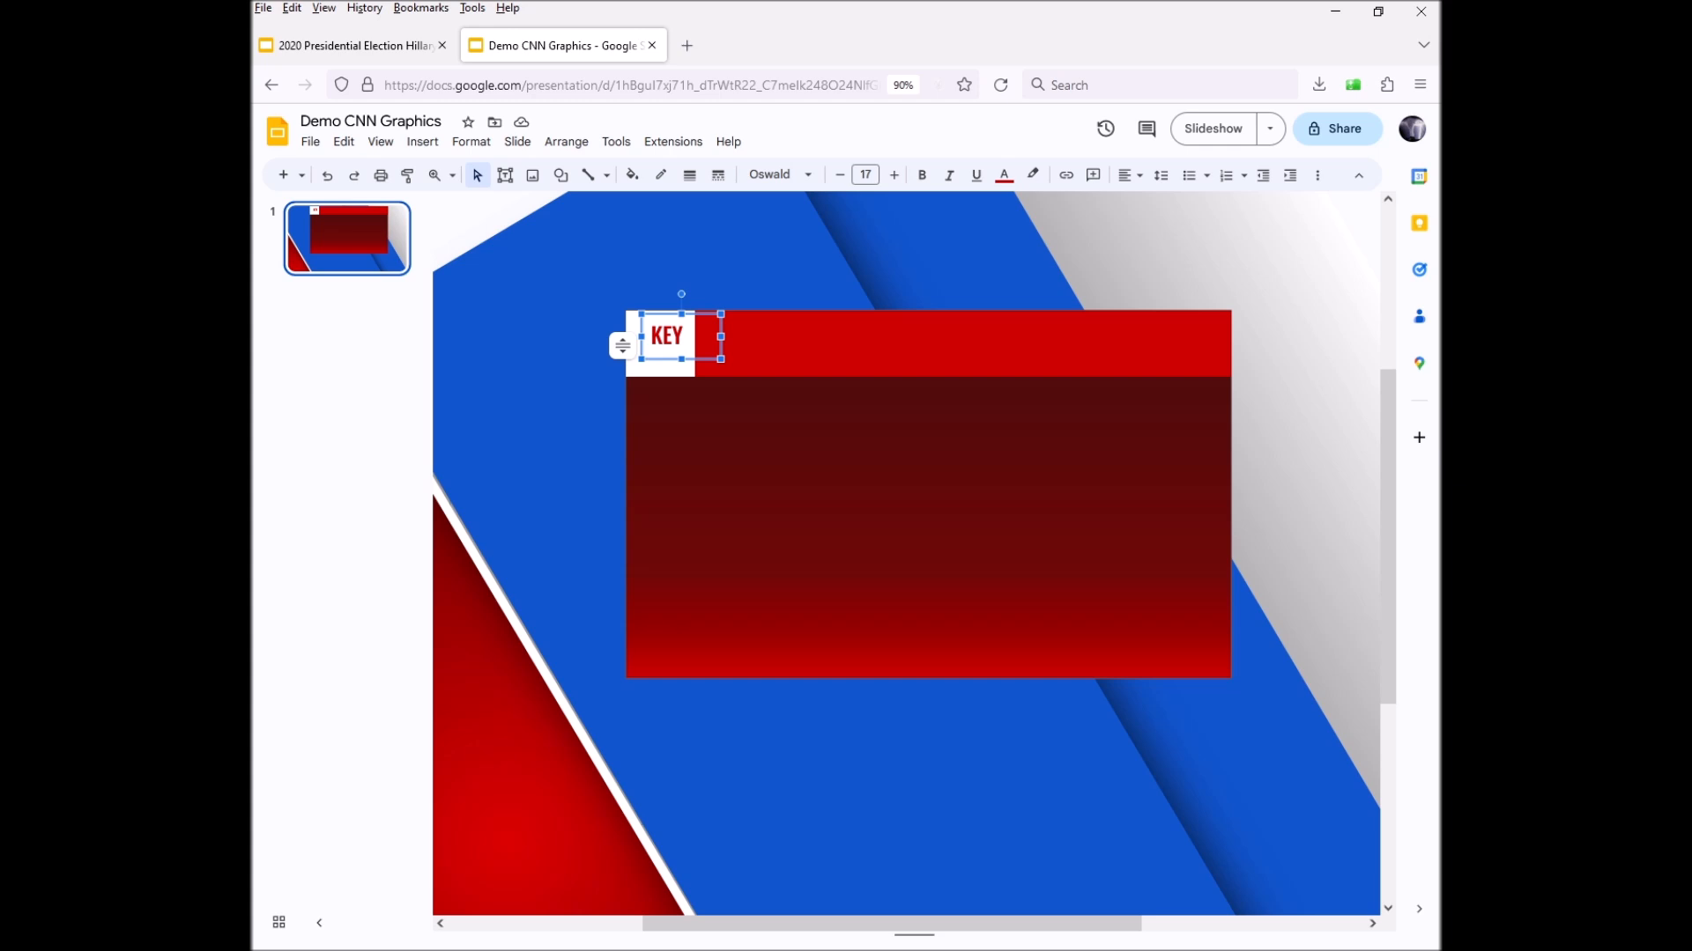
key("ctrl+d")
Move the copy onto the dark panel, shrink it to size 13, and type RACE
left_click_drag(697, 351, 692, 456)
double_click(679, 455)
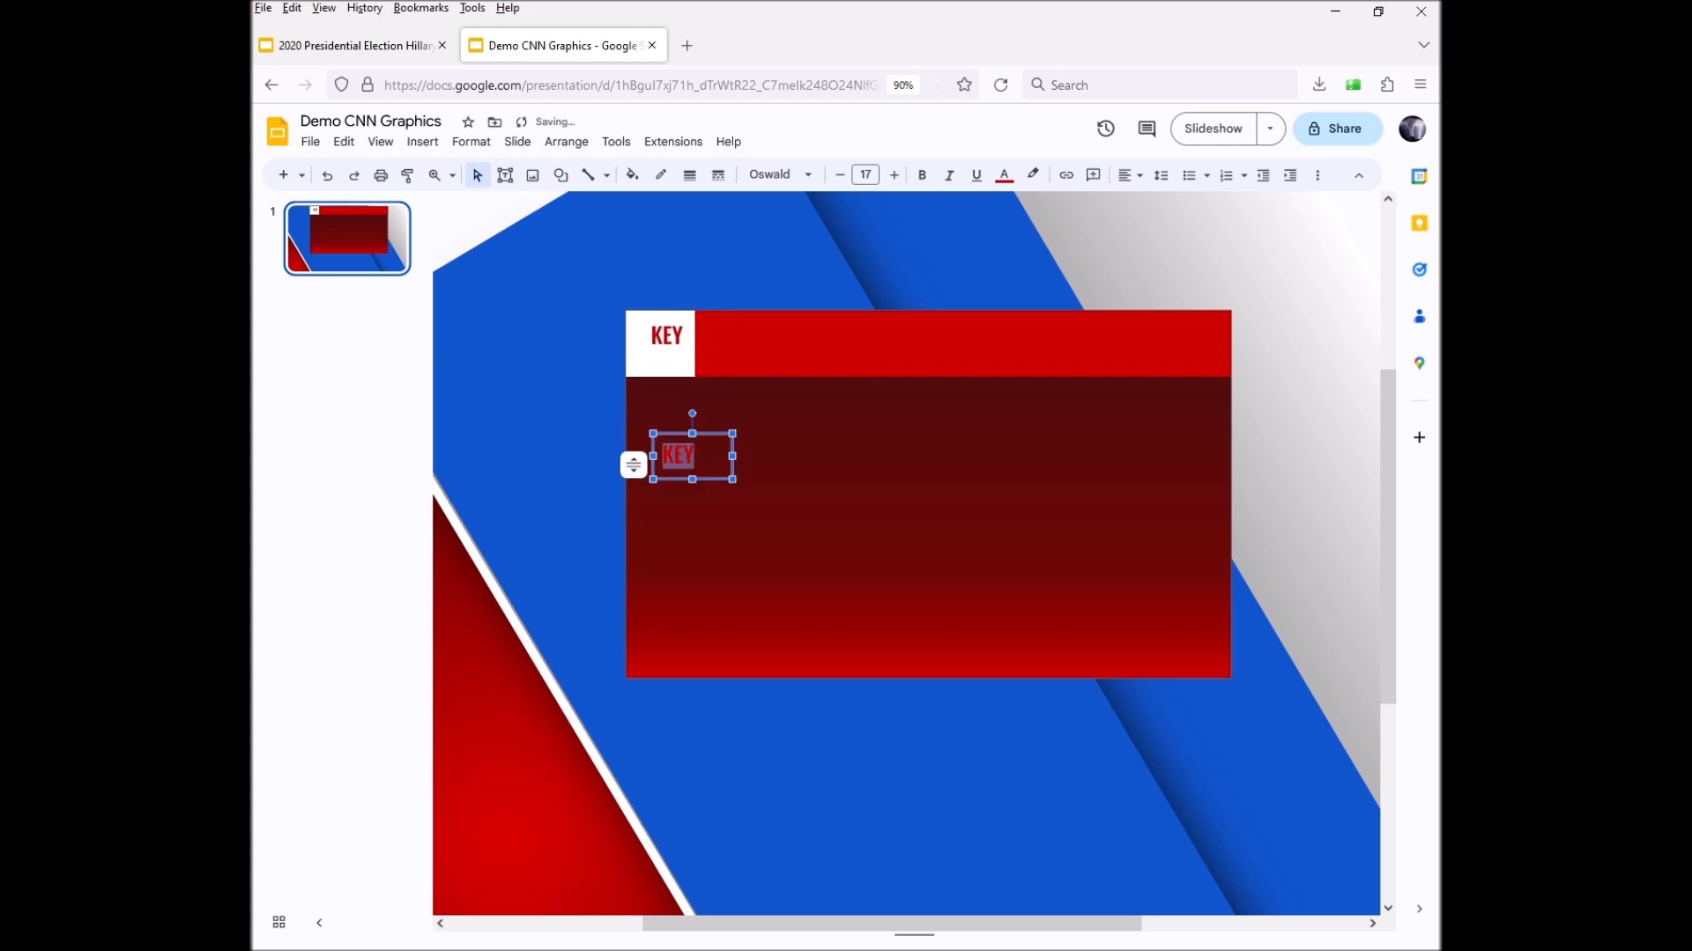
left_click(839, 175)
left_click(839, 175)
left_click(840, 174)
left_click(840, 174)
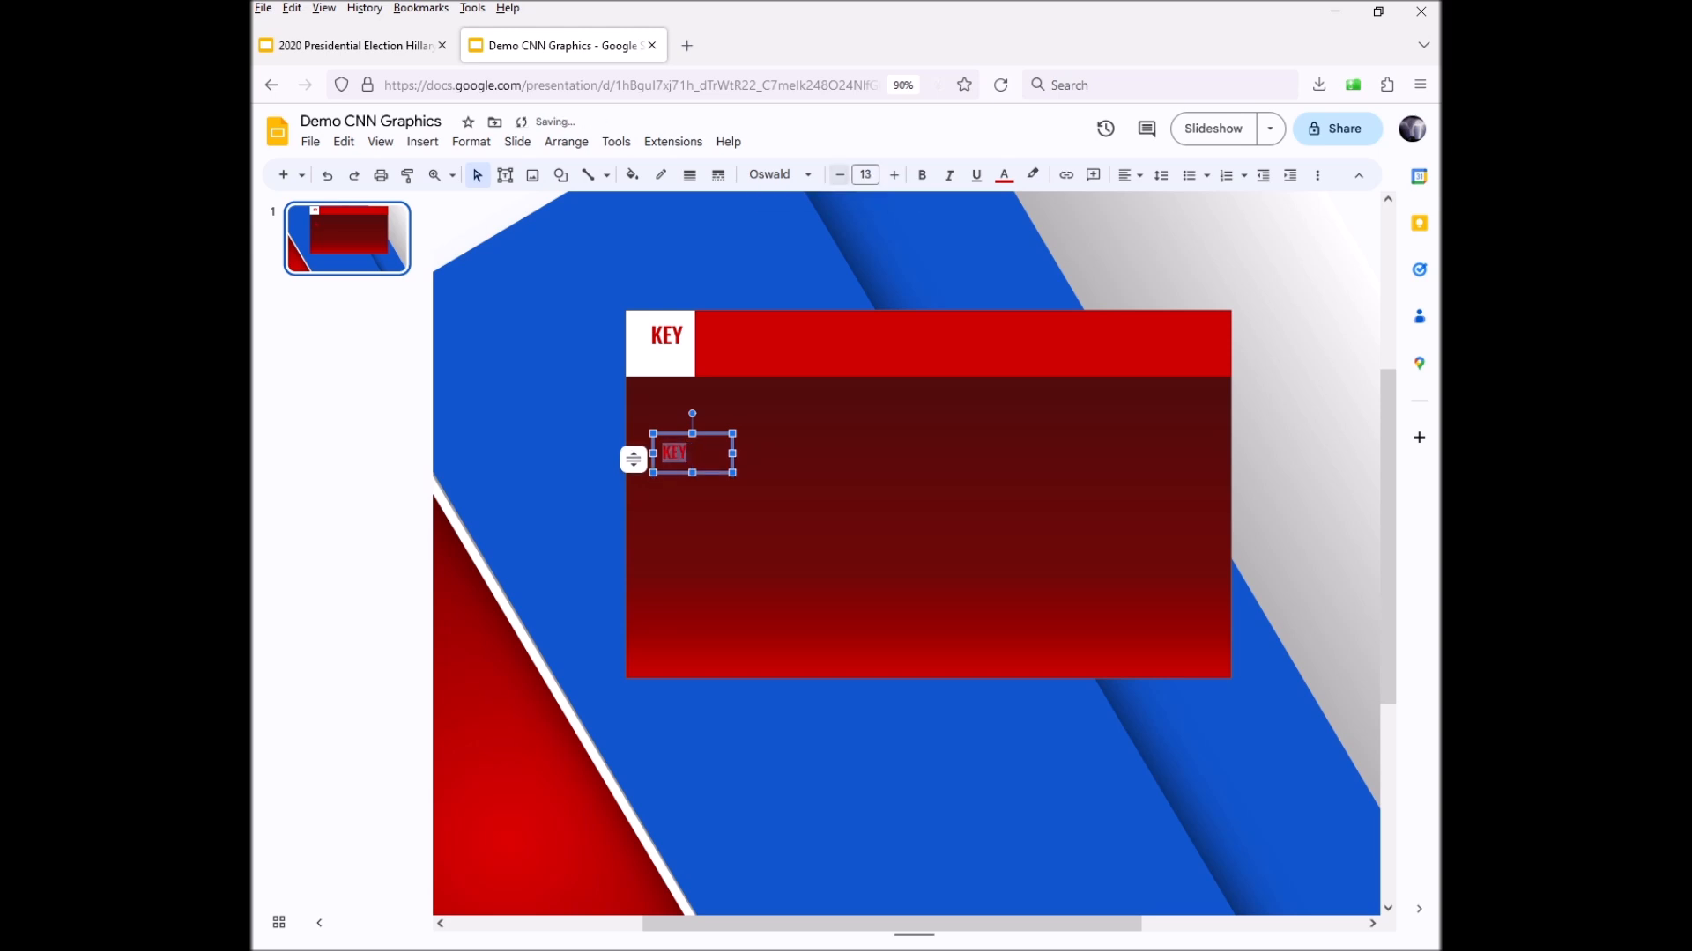
type("RACE")
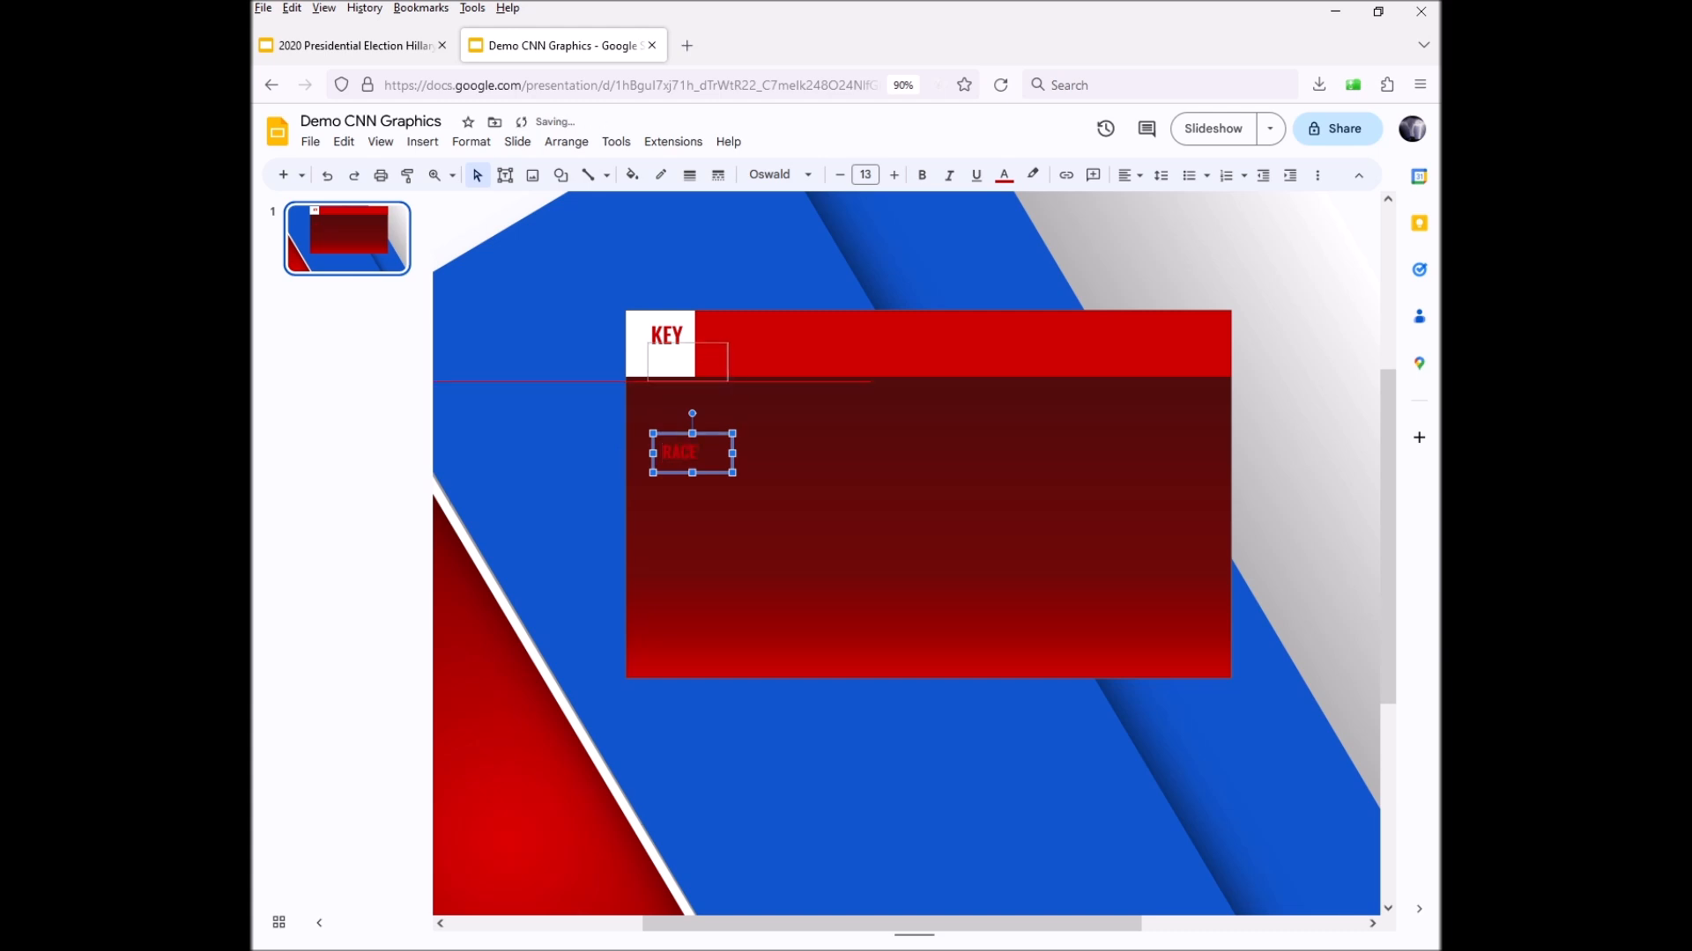
Position RACE just under KEY in the white square, then duplicate it onto the panel
left_click_drag(692, 453, 686, 351)
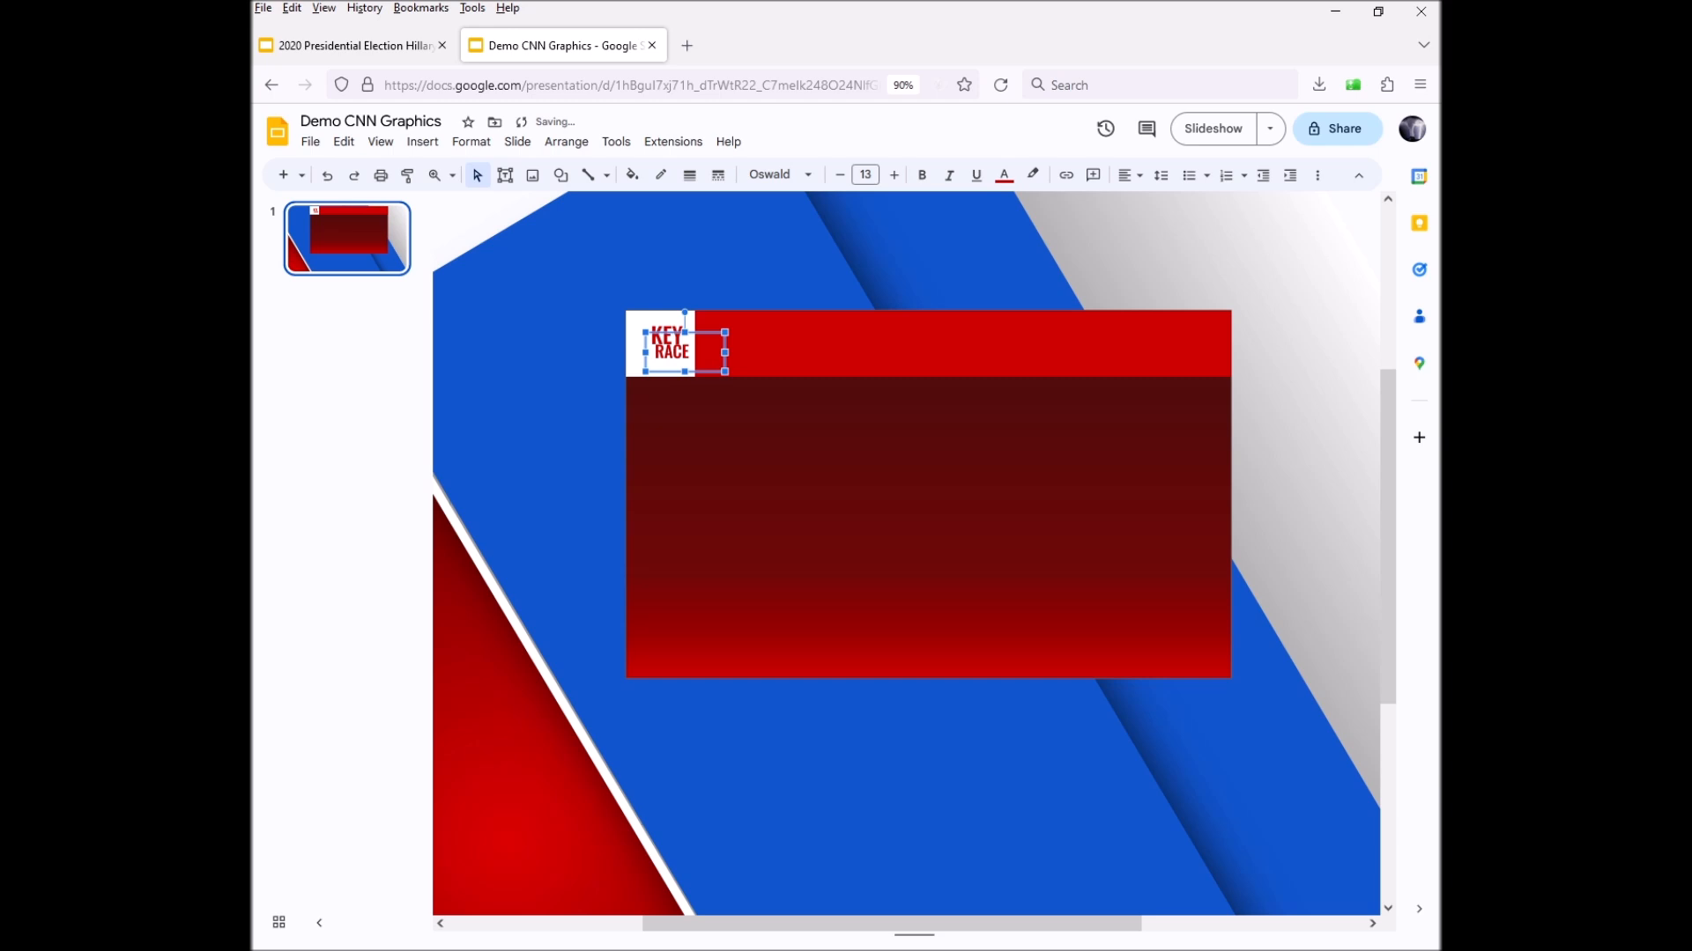
left_click_drag(645, 353, 641, 352)
key("Down")
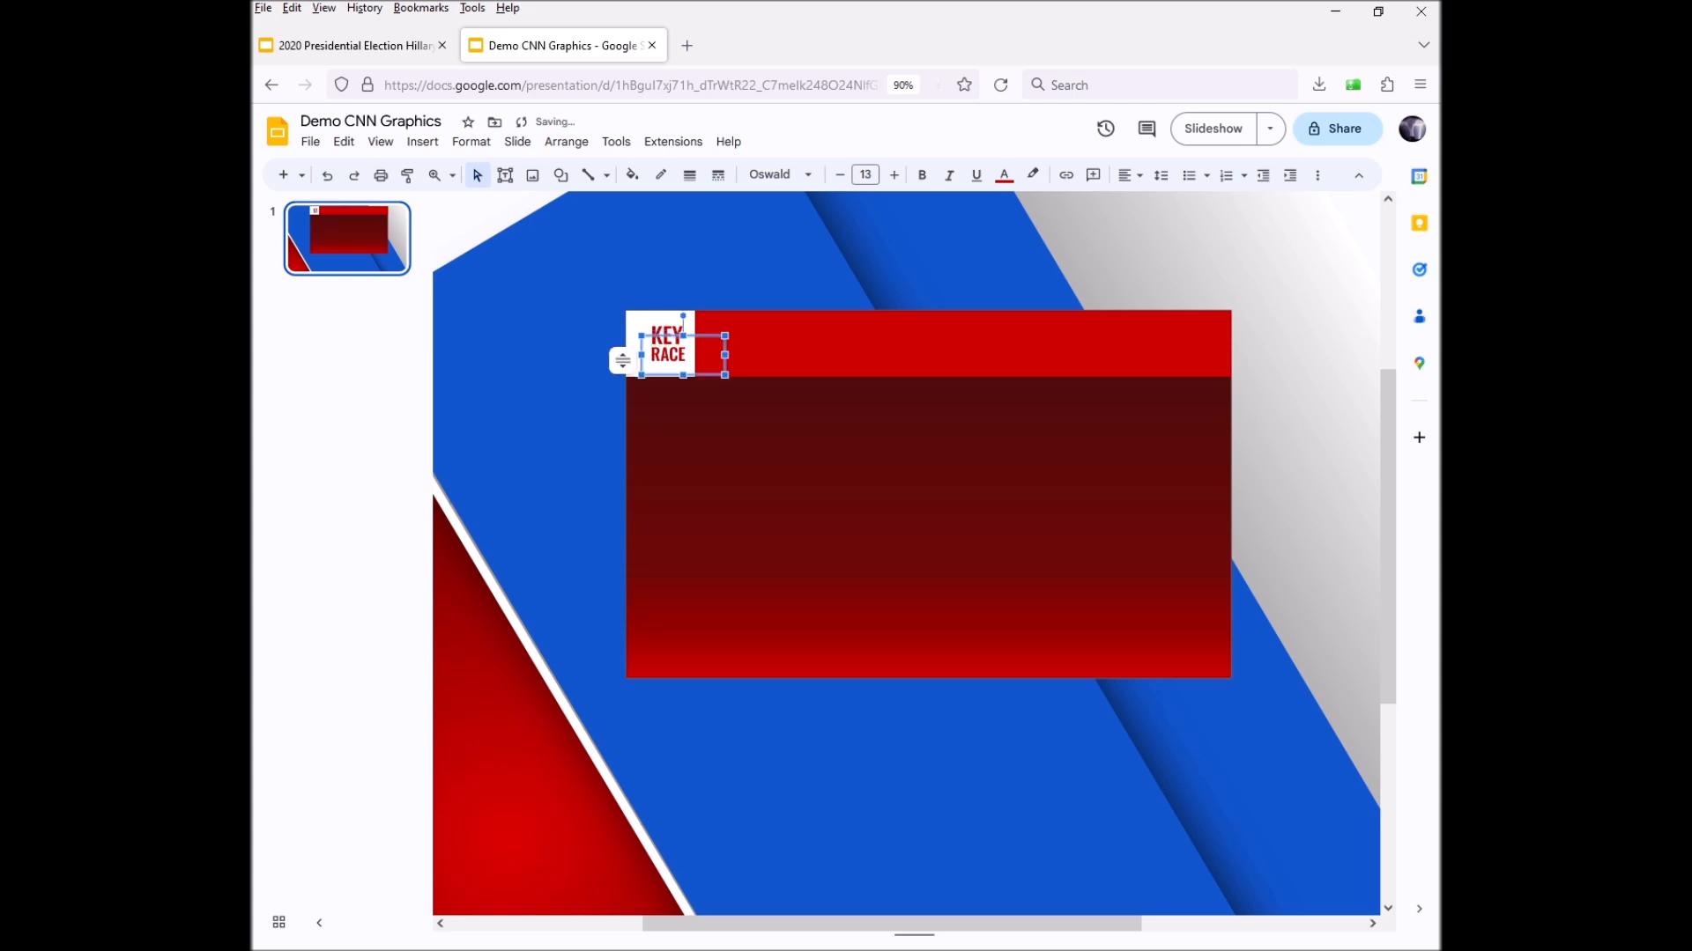
left_click(775, 467)
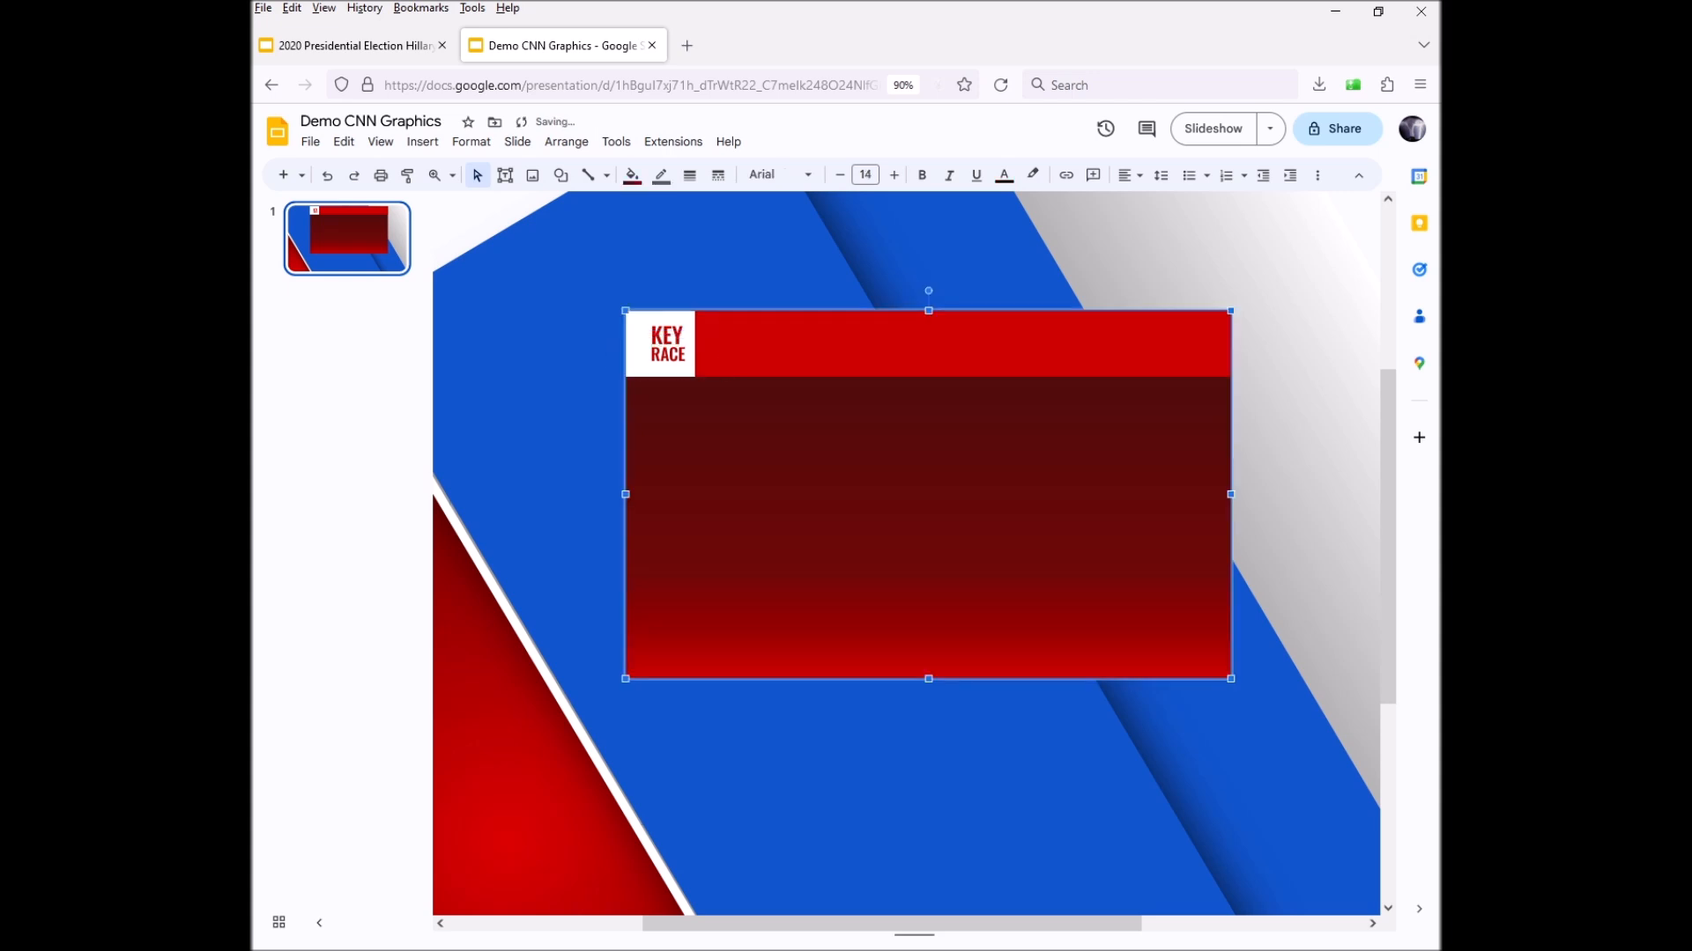
left_click(673, 336)
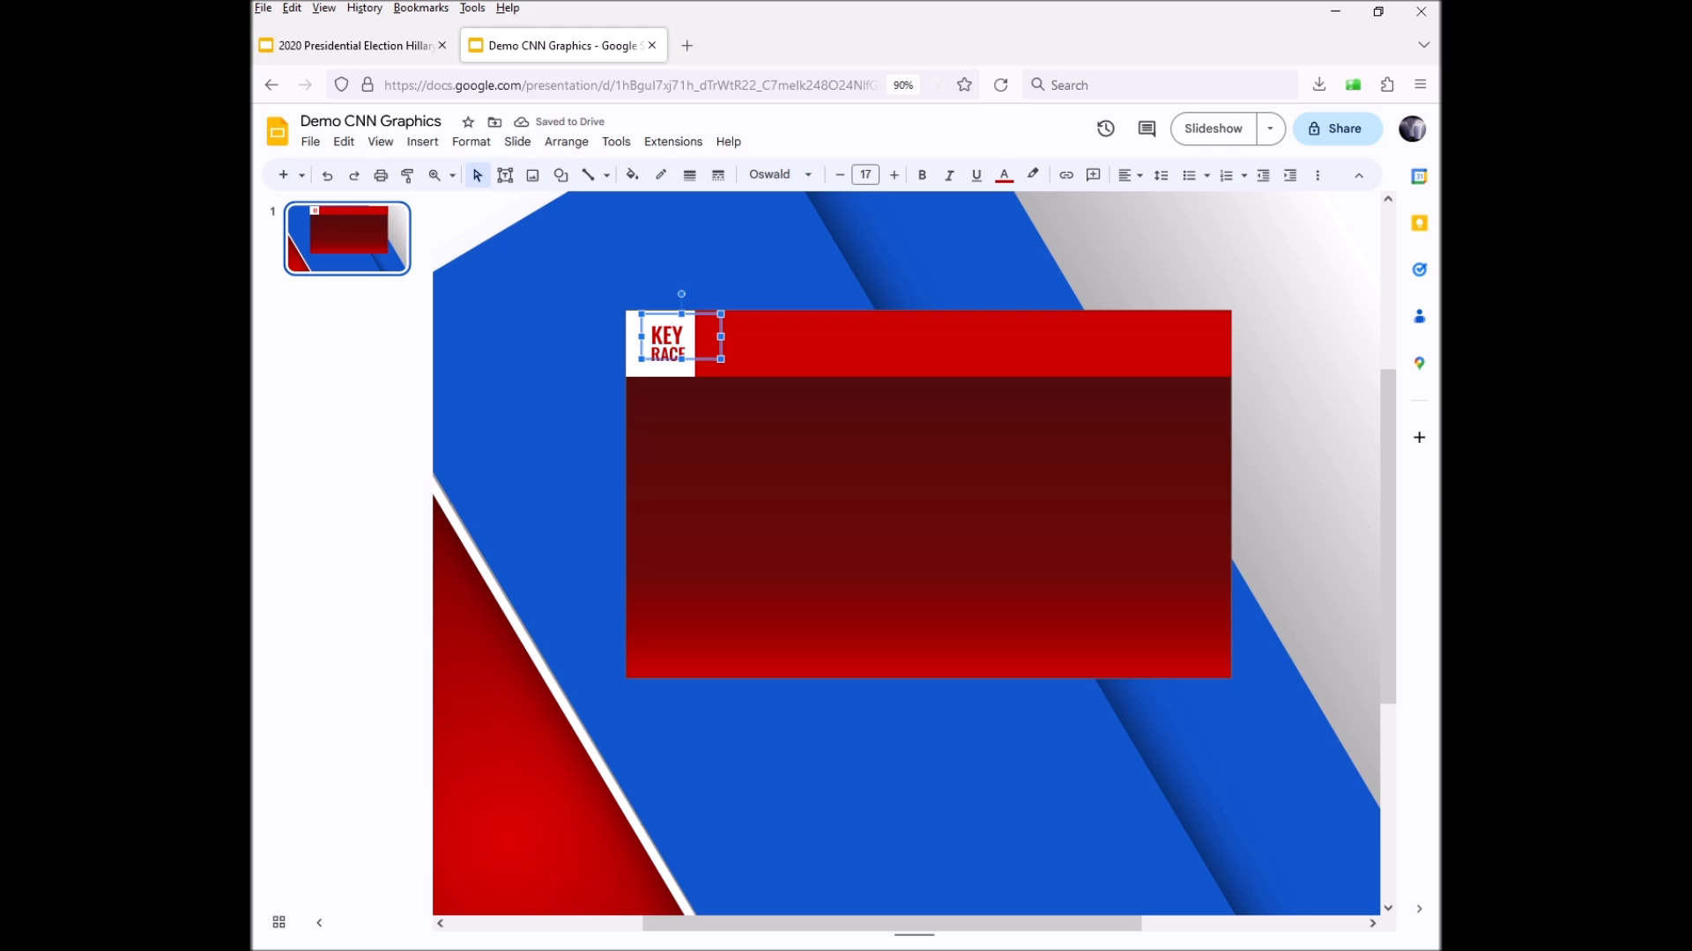
key("Up")
left_click(669, 355)
key("Escape")
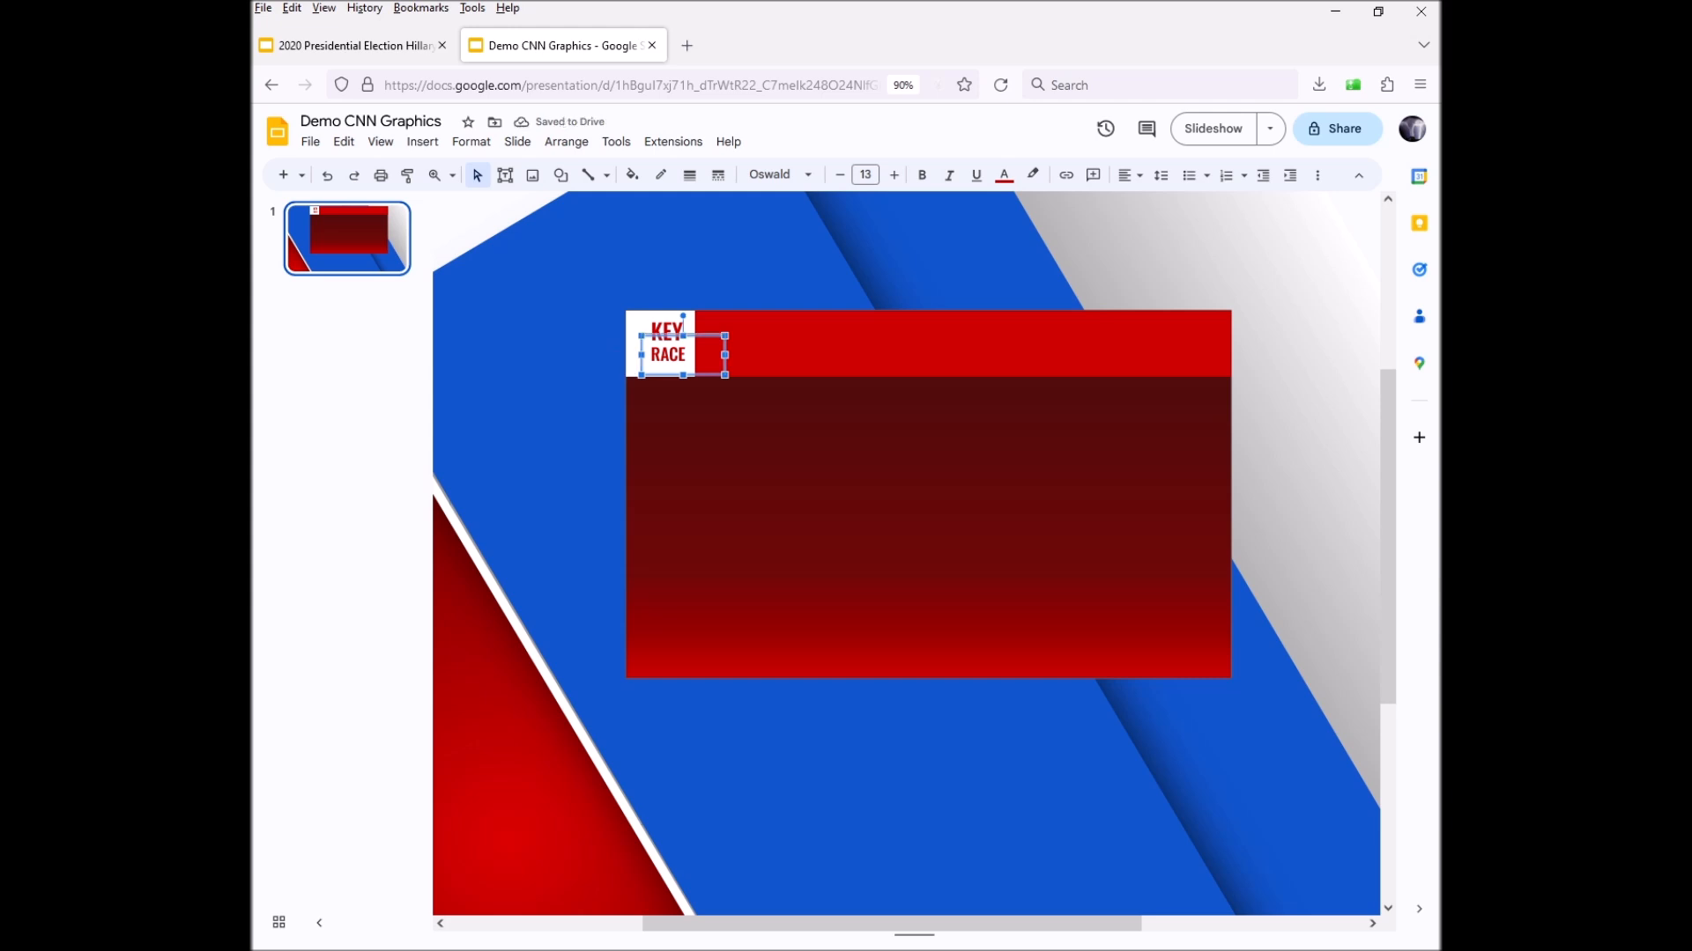
key("Up")
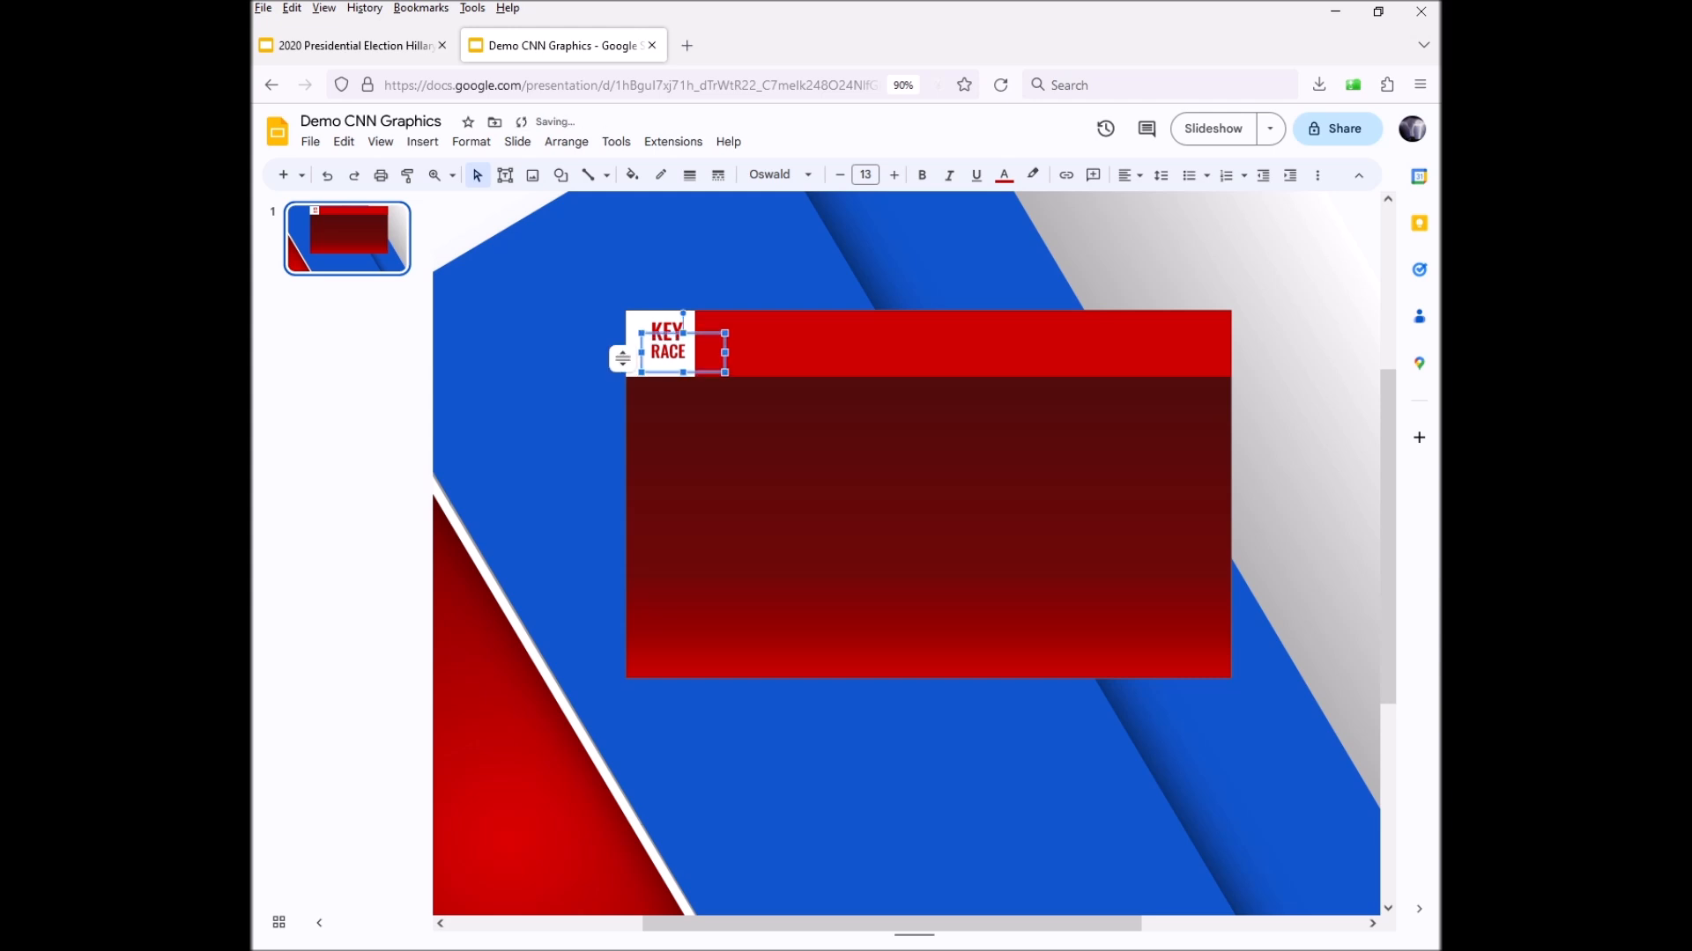
key("Up")
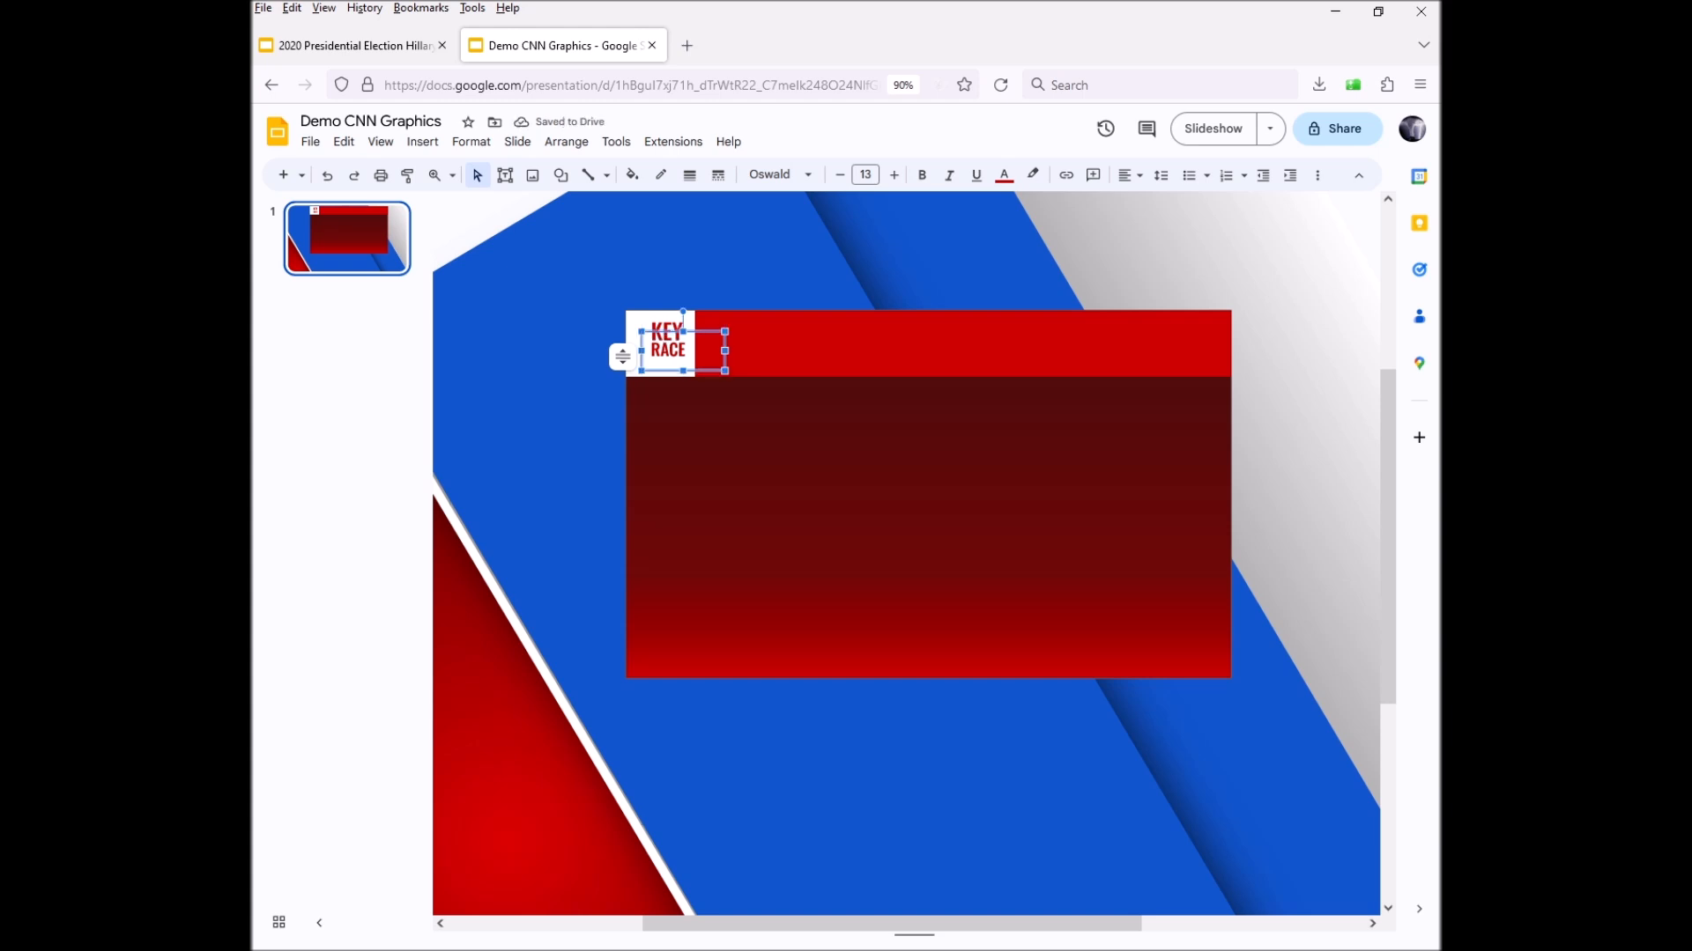
key("ctrl+d")
left_click_drag(678, 386, 660, 457)
Type ALERT at size 11 and place it under KEY RACE, widening its box
type("ALERT")
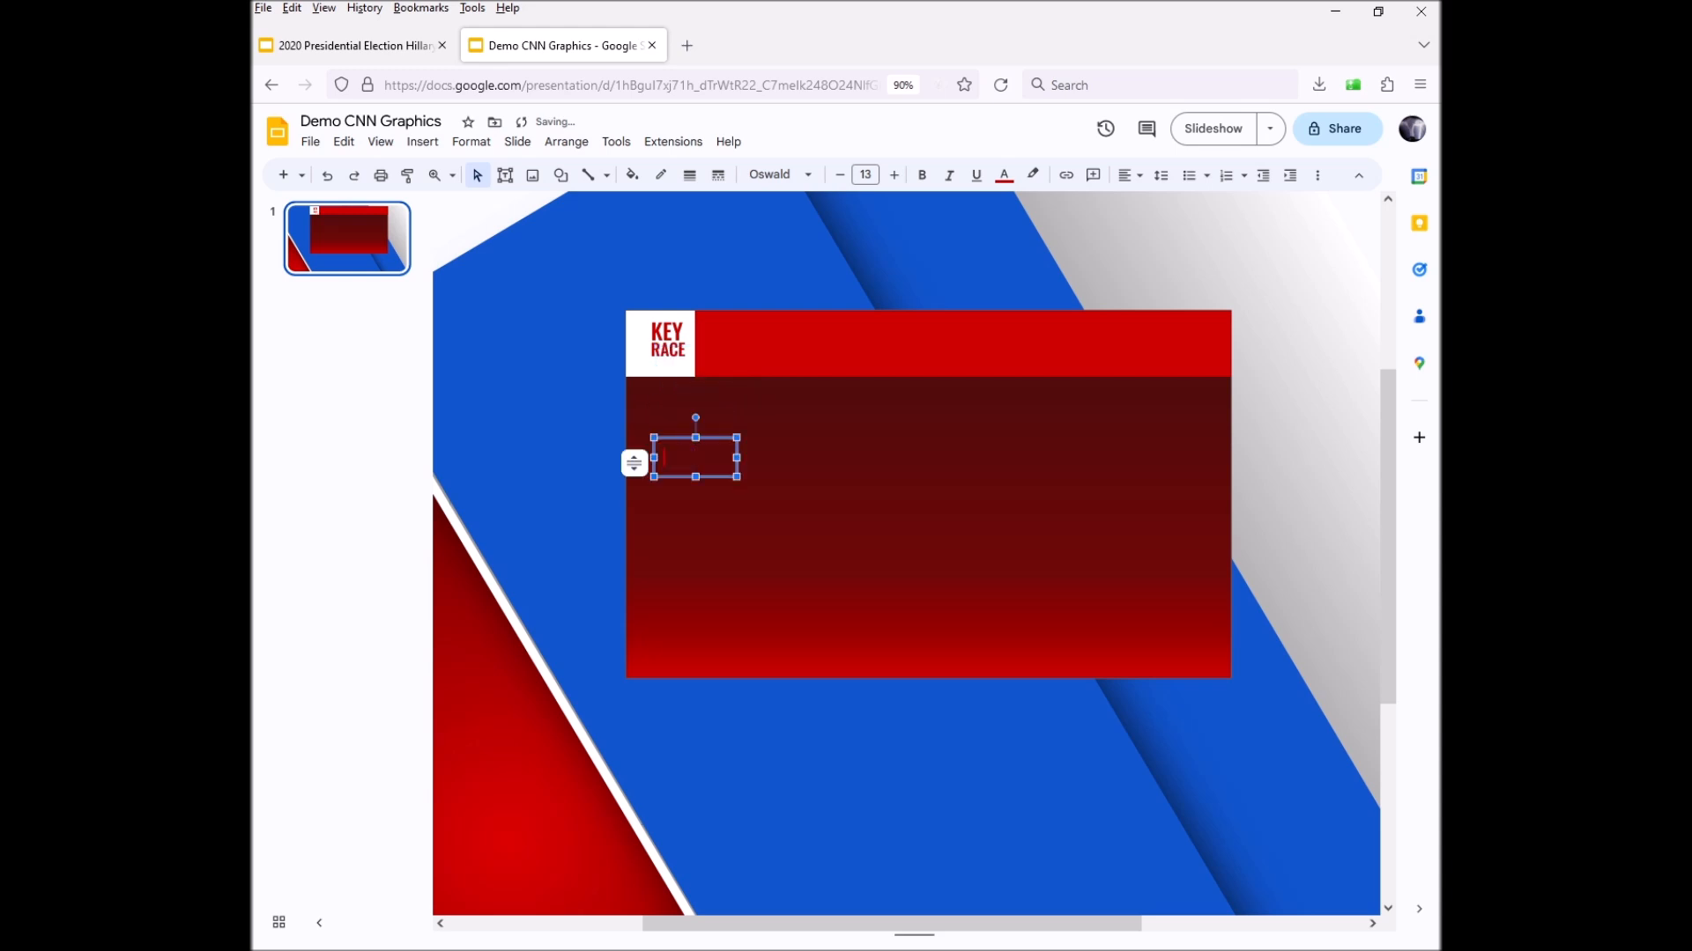
left_click_drag(706, 457, 642, 460)
left_click(839, 174)
left_click(840, 175)
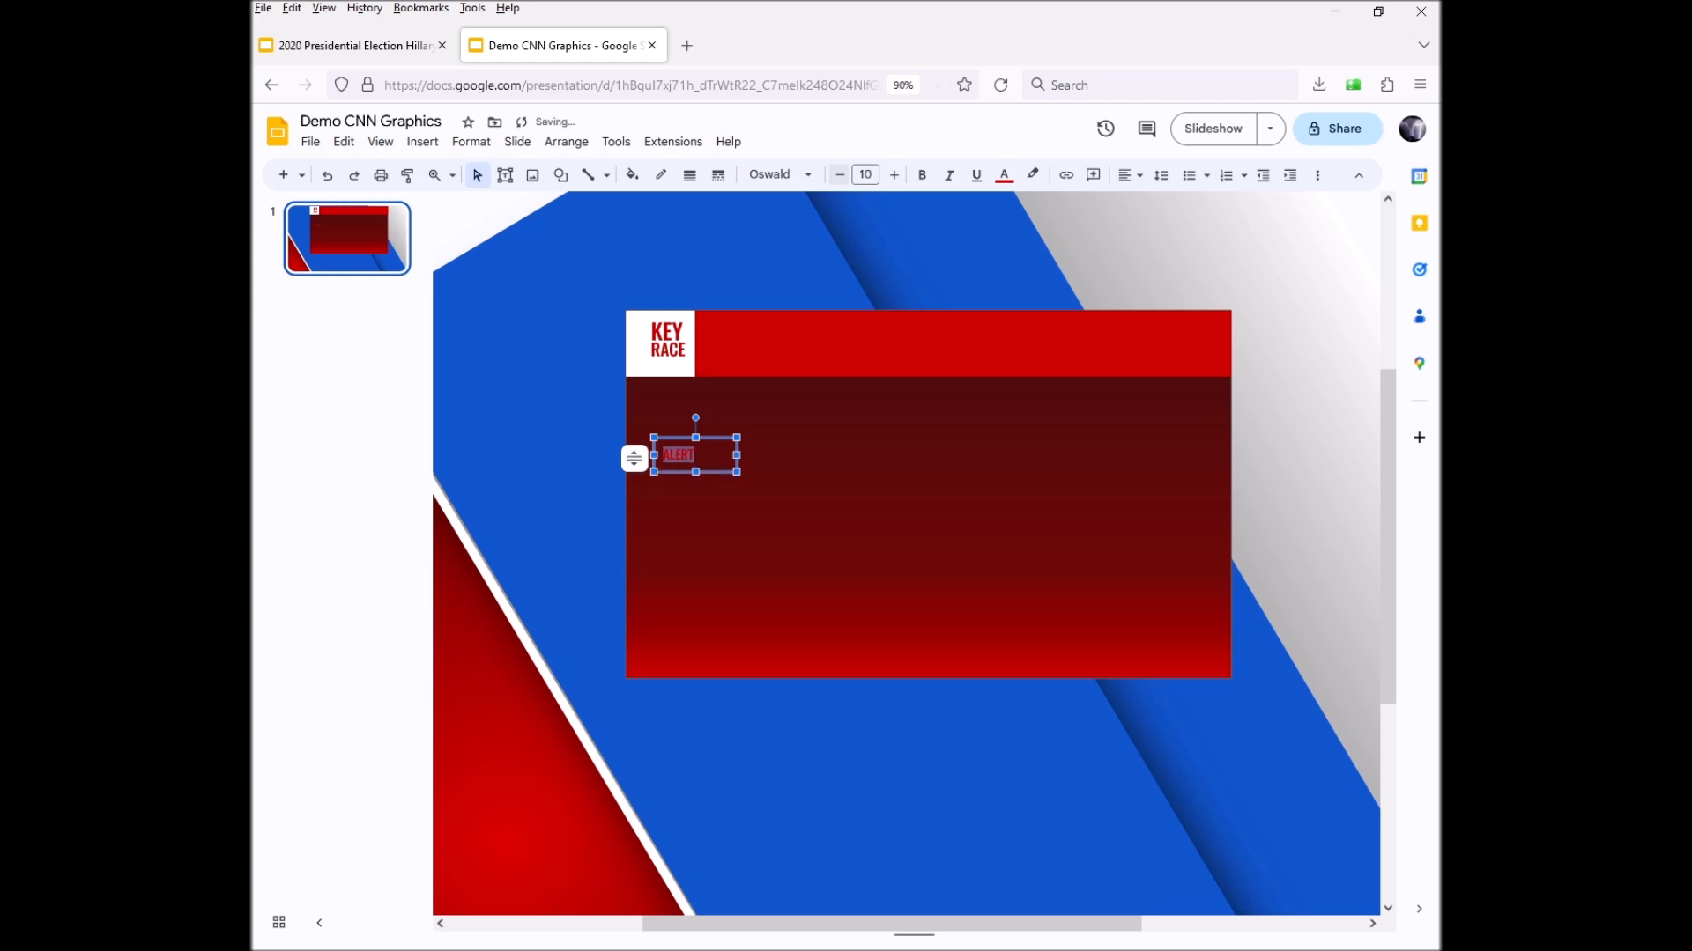
left_click(894, 175)
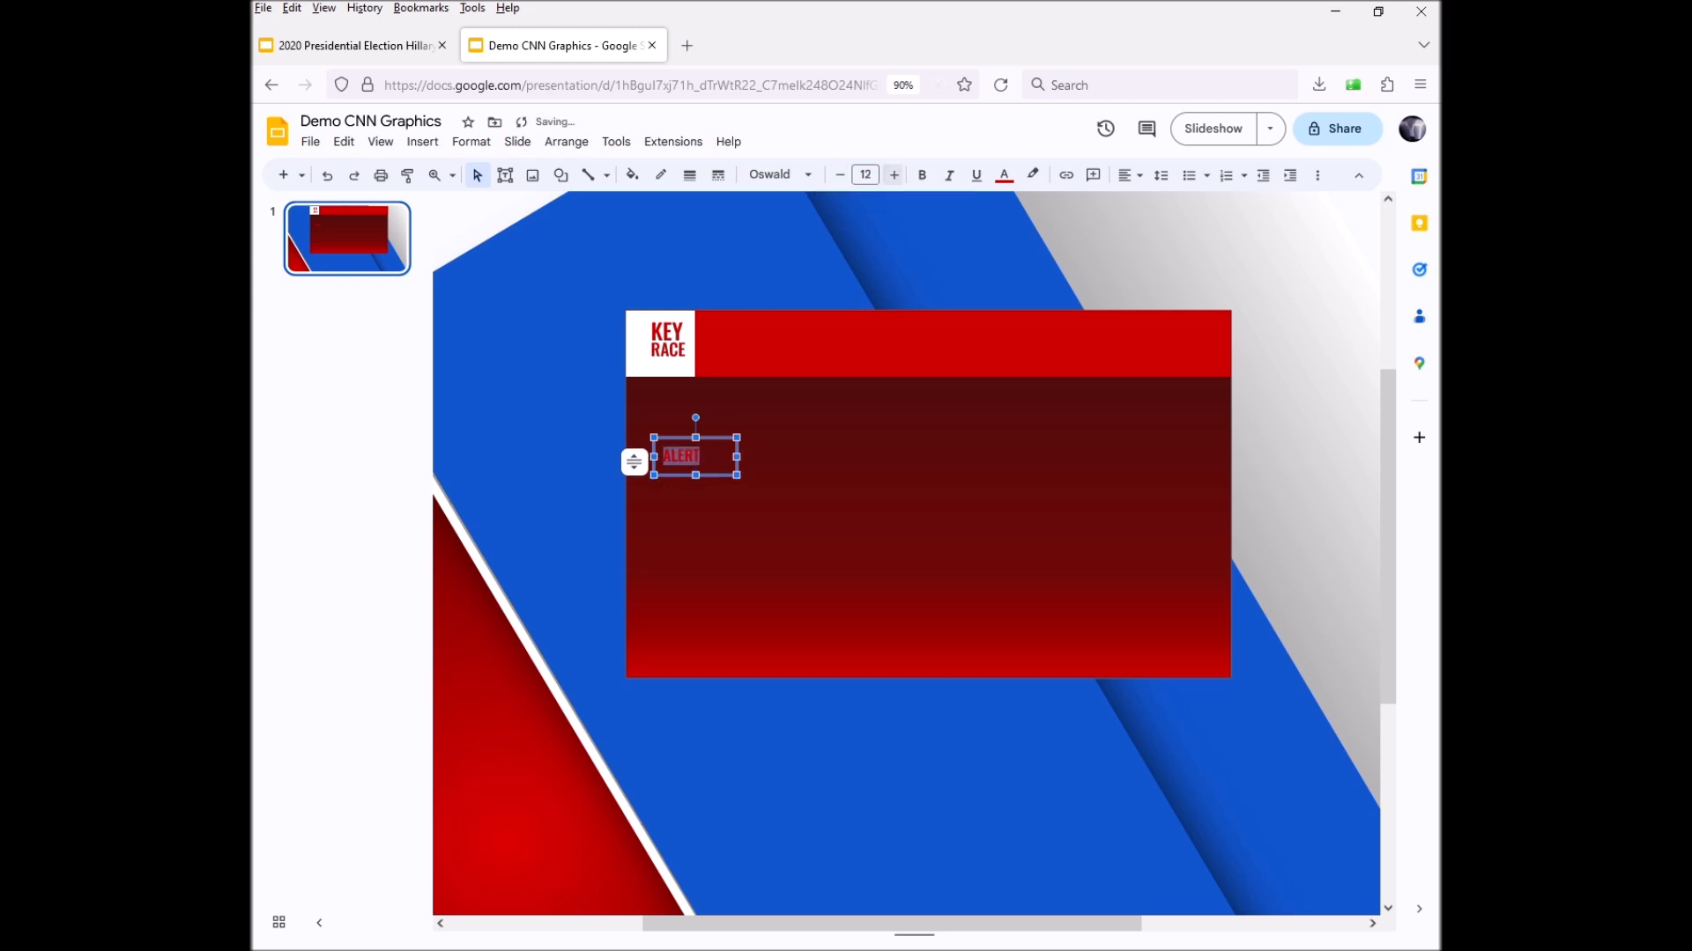
left_click(840, 174)
key("Escape")
left_click_drag(715, 438, 708, 346)
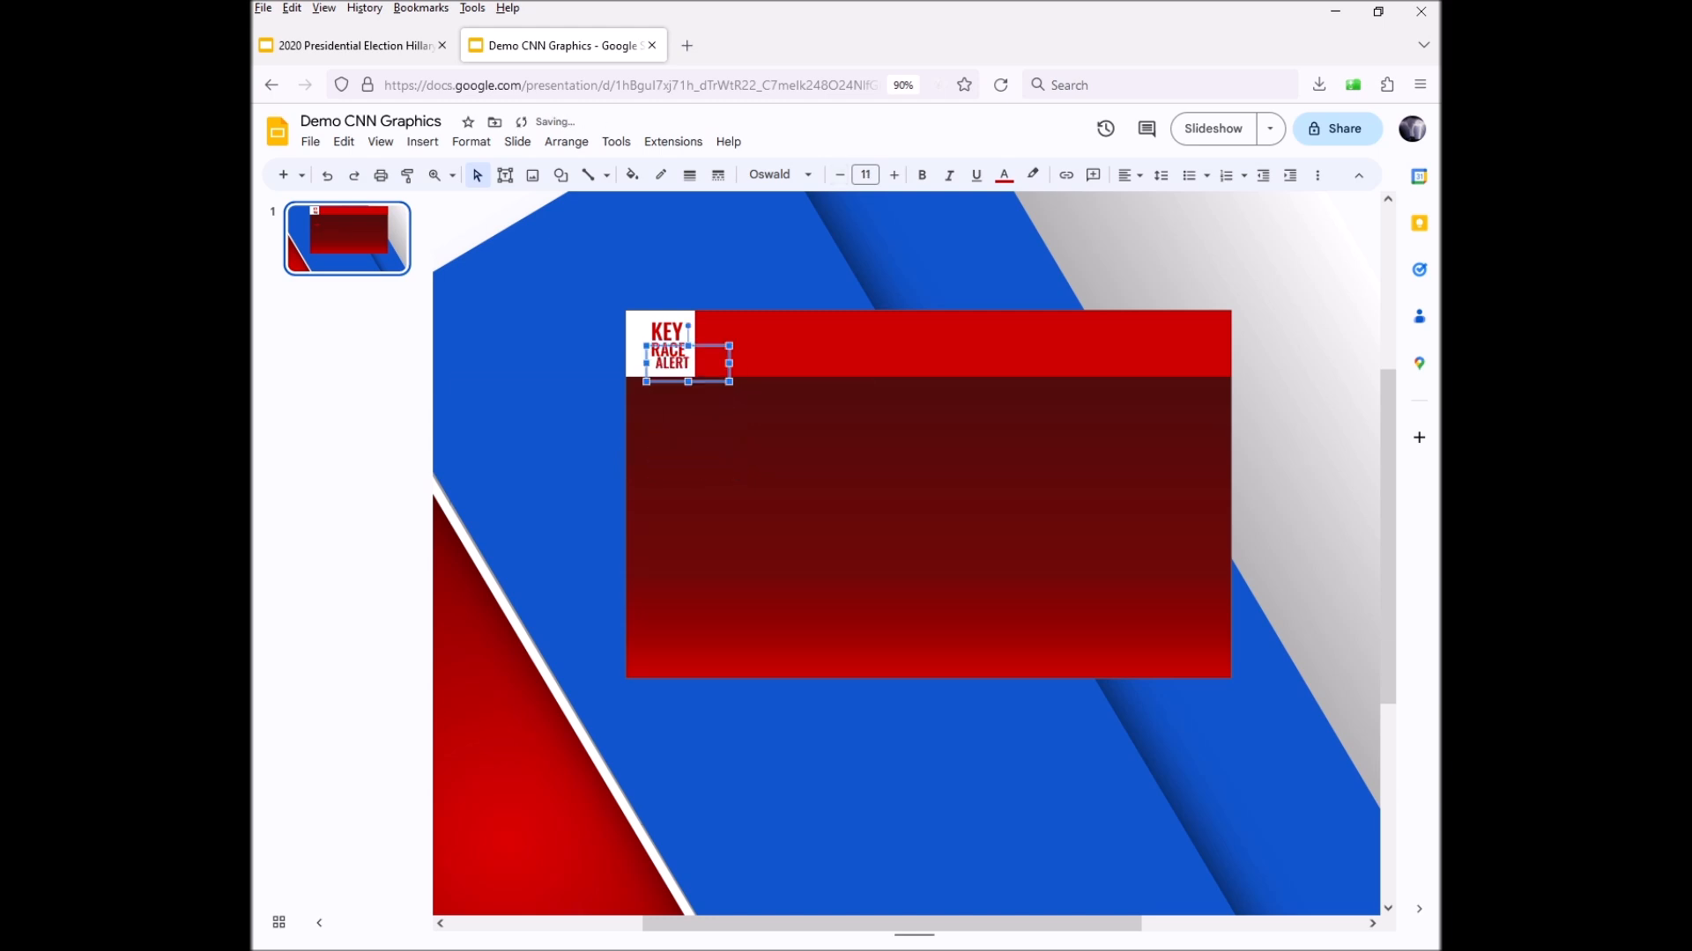
left_click_drag(646, 363, 642, 363)
left_click(763, 469)
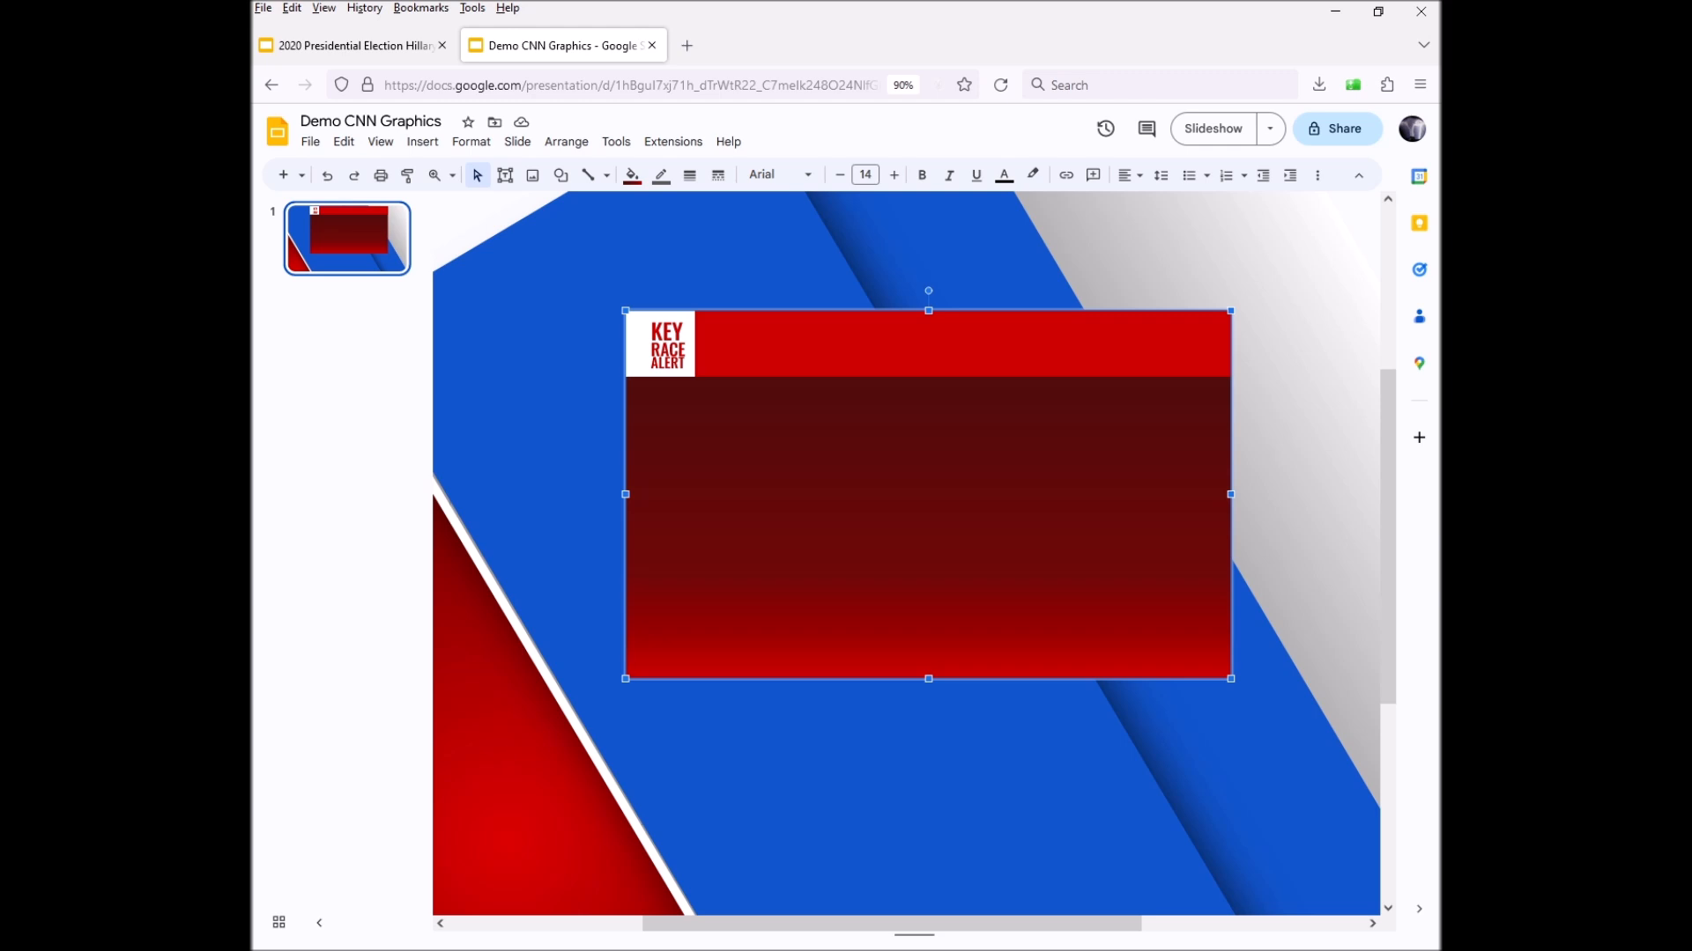
Draw a text box across the red header and raise its font size to 50
left_click(505, 175)
left_click_drag(703, 310, 1059, 379)
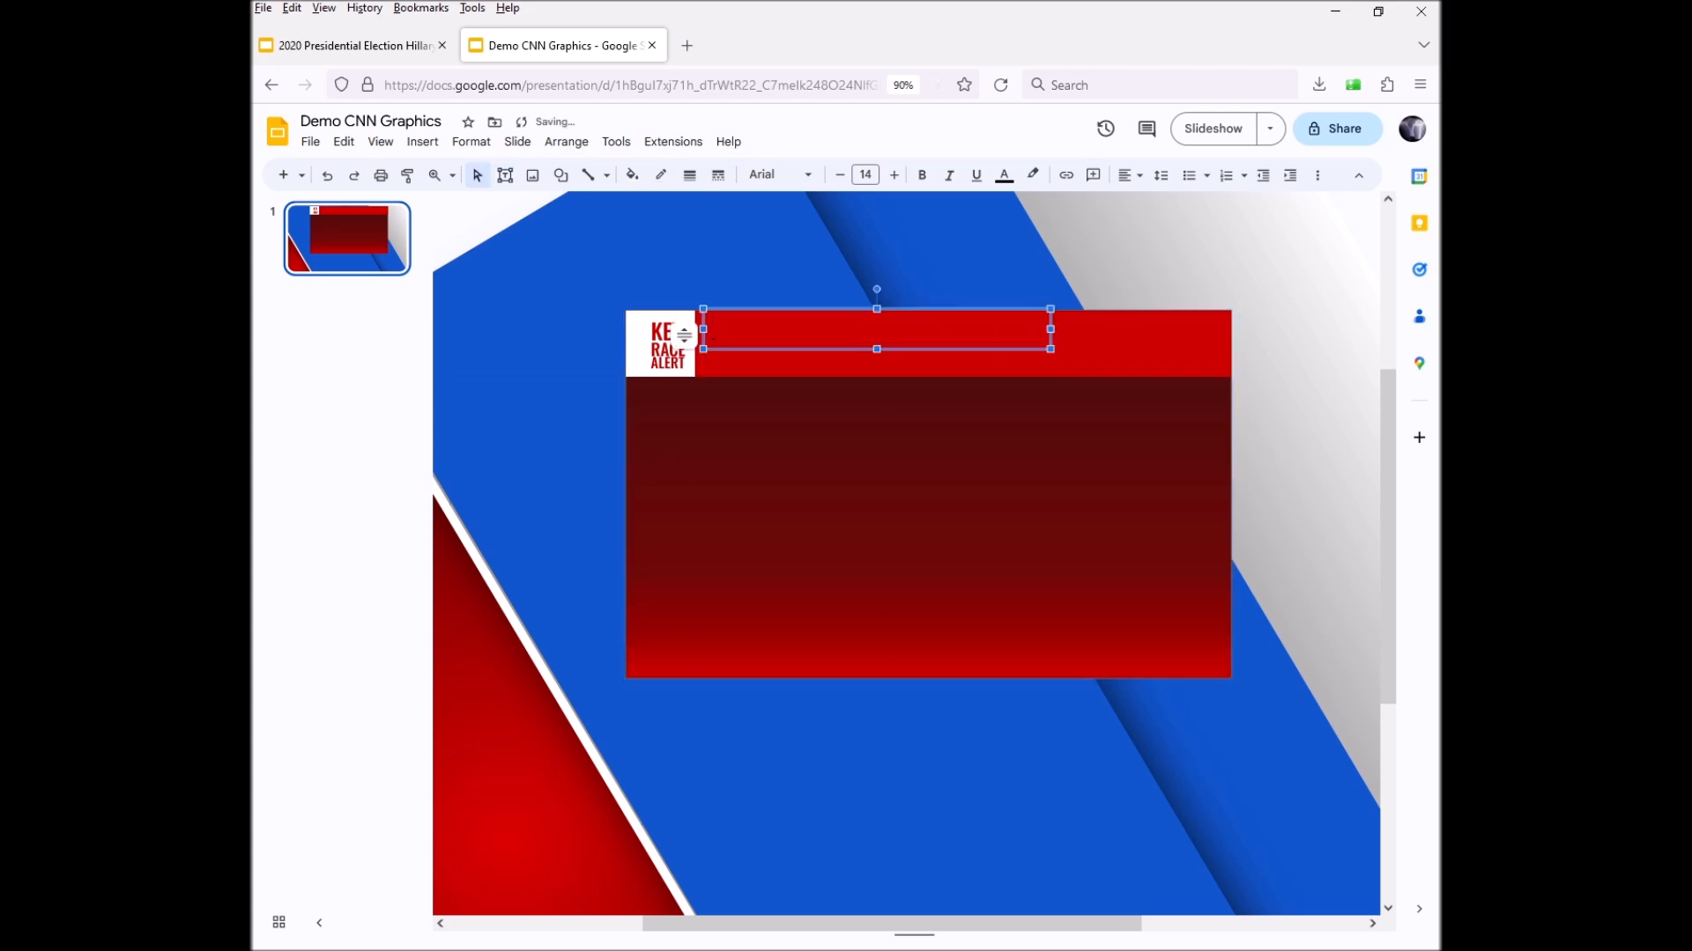
left_click(895, 175)
left_click(894, 175)
left_click(894, 175)
left_click(894, 174)
left_click(895, 175)
left_click(894, 175)
left_click(894, 174)
left_click(895, 174)
left_click(894, 174)
left_click(894, 174)
left_click(894, 174)
left_click(894, 175)
left_click(894, 174)
left_click(894, 174)
left_click(894, 174)
left_click(894, 174)
left_click(894, 174)
left_click(894, 174)
left_click(894, 174)
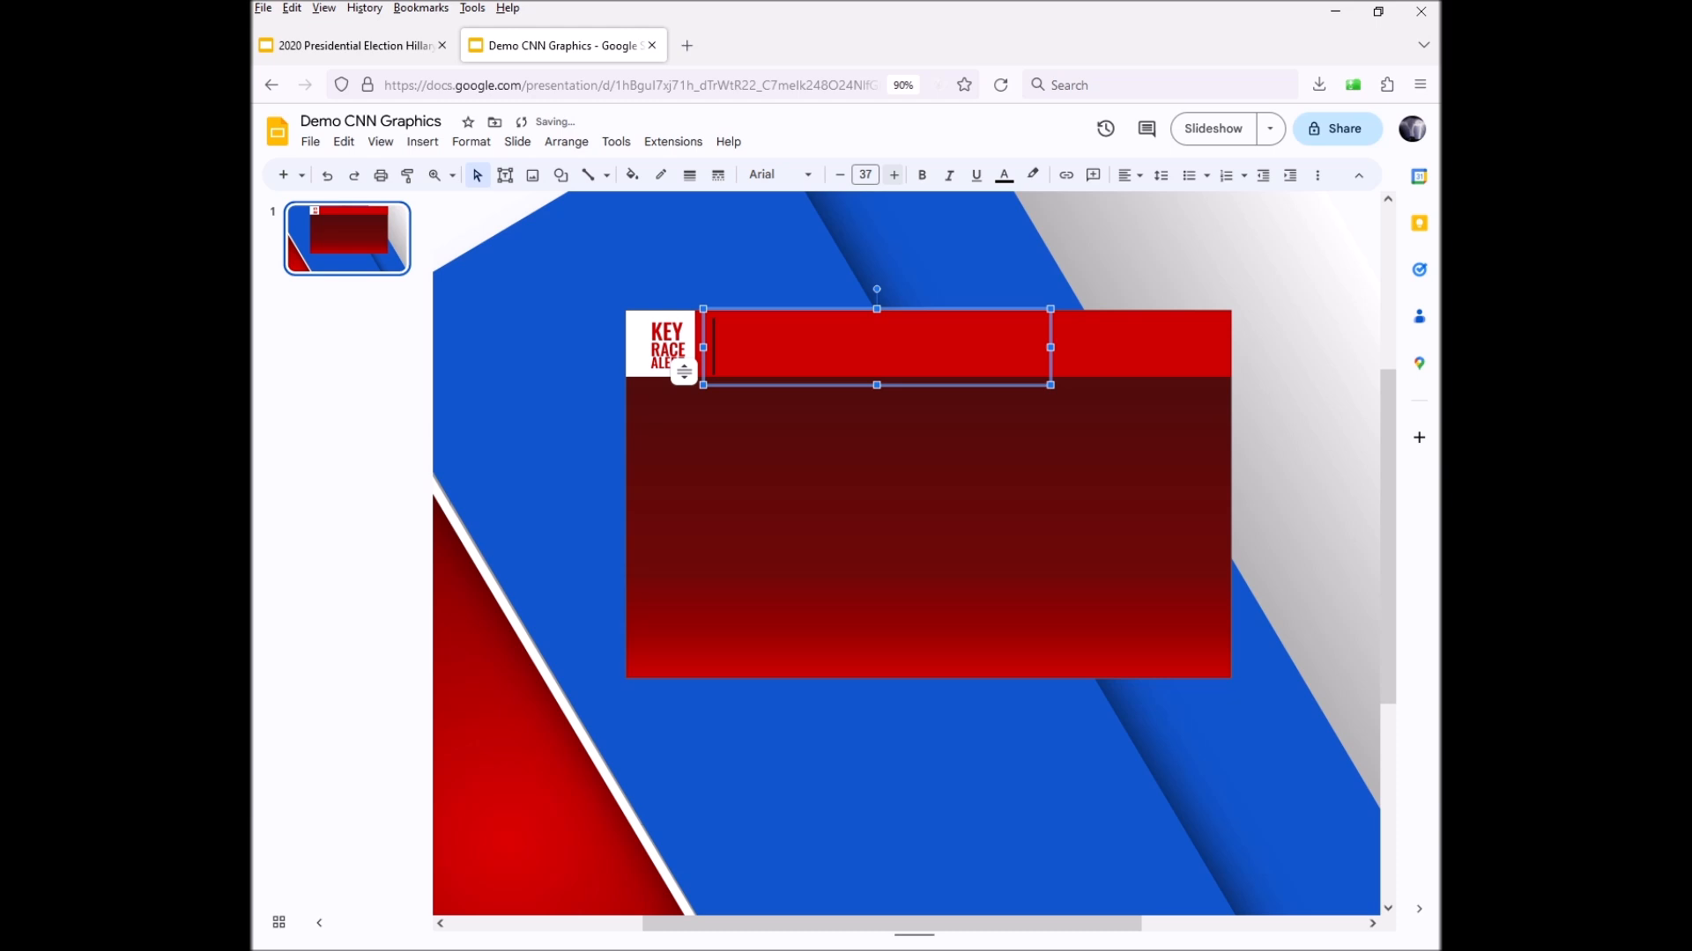
left_click(894, 175)
left_click(894, 174)
left_click(894, 174)
left_click(894, 175)
left_click(894, 174)
left_click(894, 174)
left_click(894, 175)
left_click(895, 175)
left_click(894, 174)
left_click(895, 175)
left_click(894, 175)
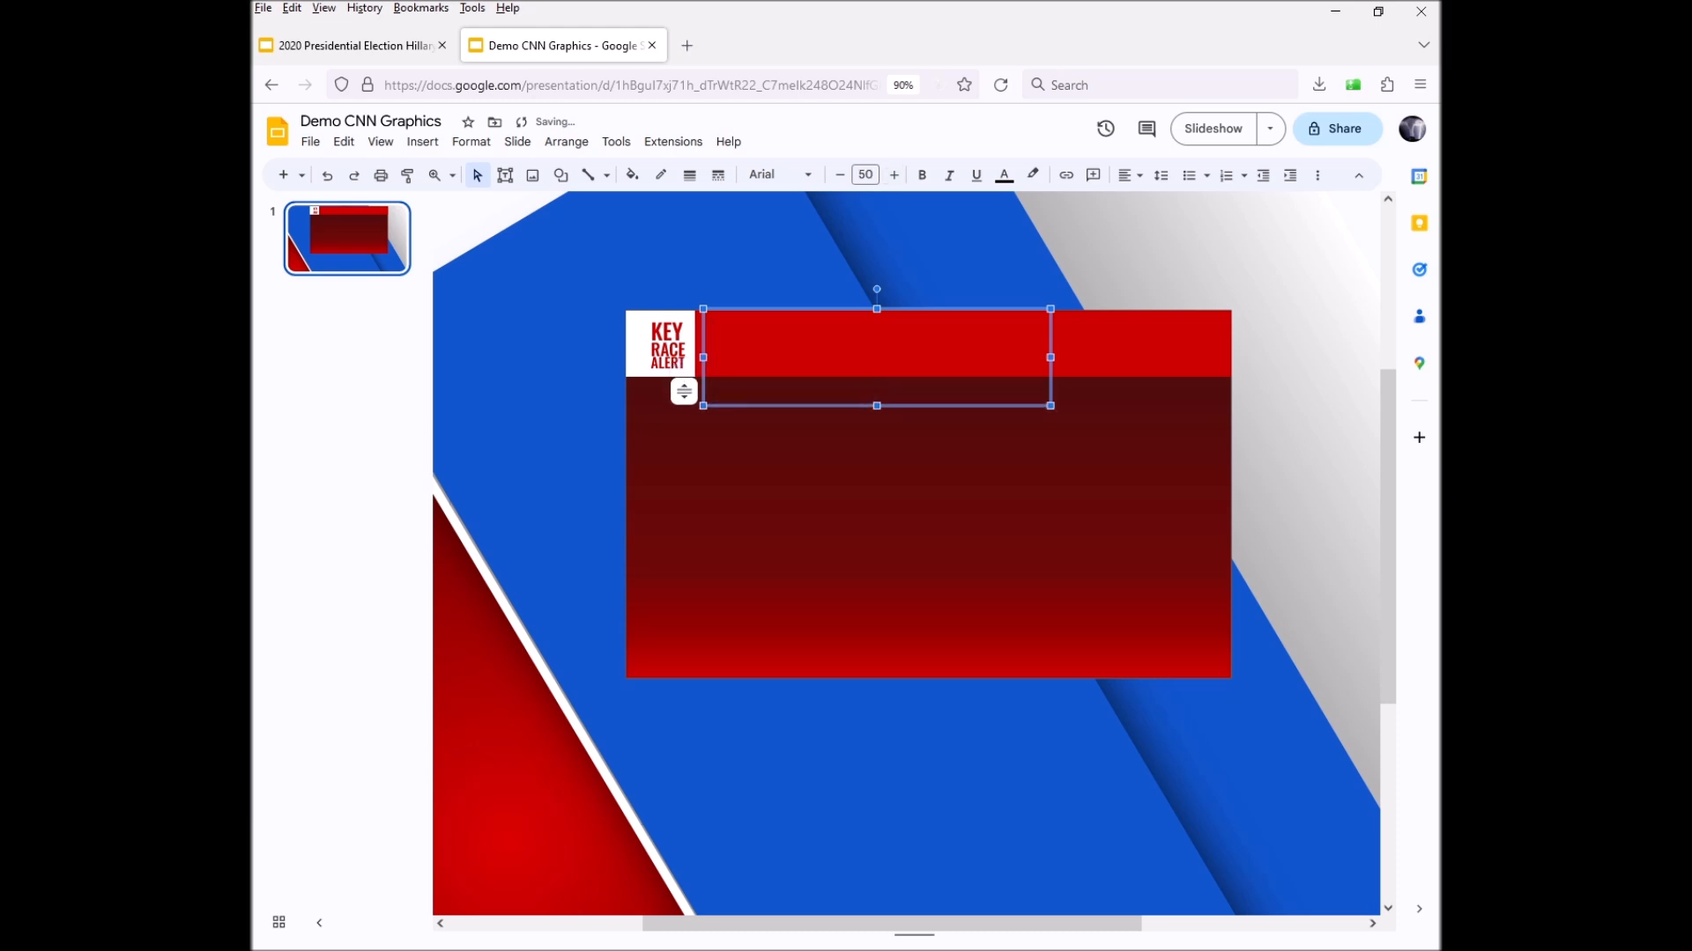
Move the header text box up slightly and set its text colour to white
left_click_drag(934, 310, 934, 298)
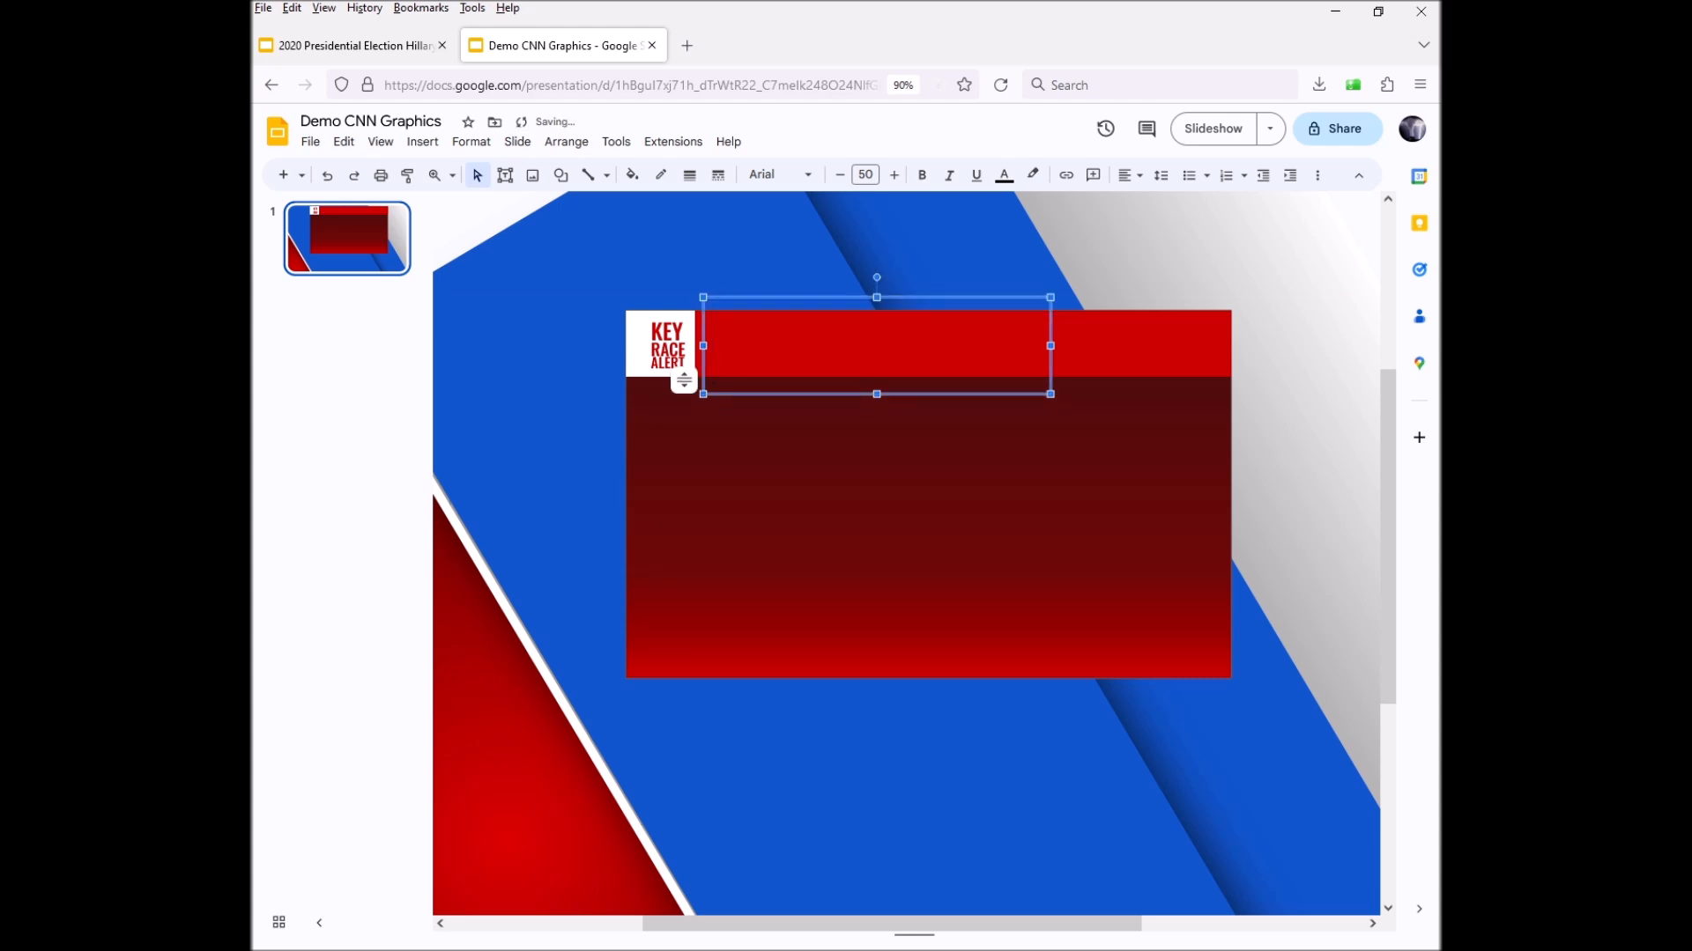
left_click(1003, 175)
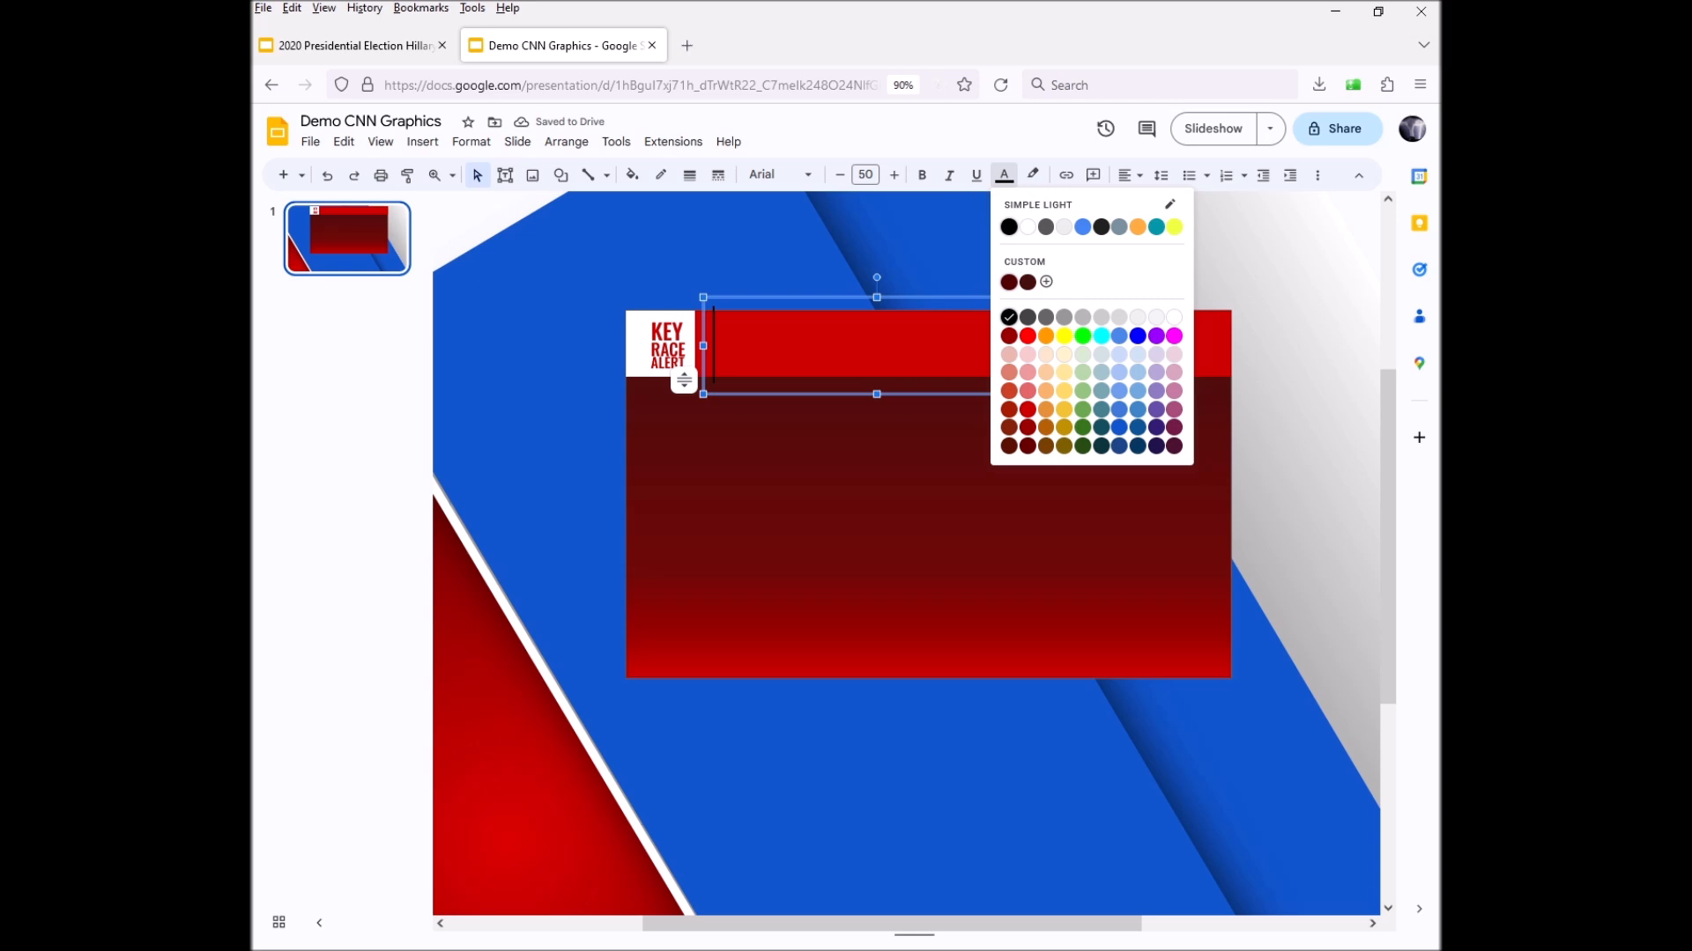
left_click(1174, 318)
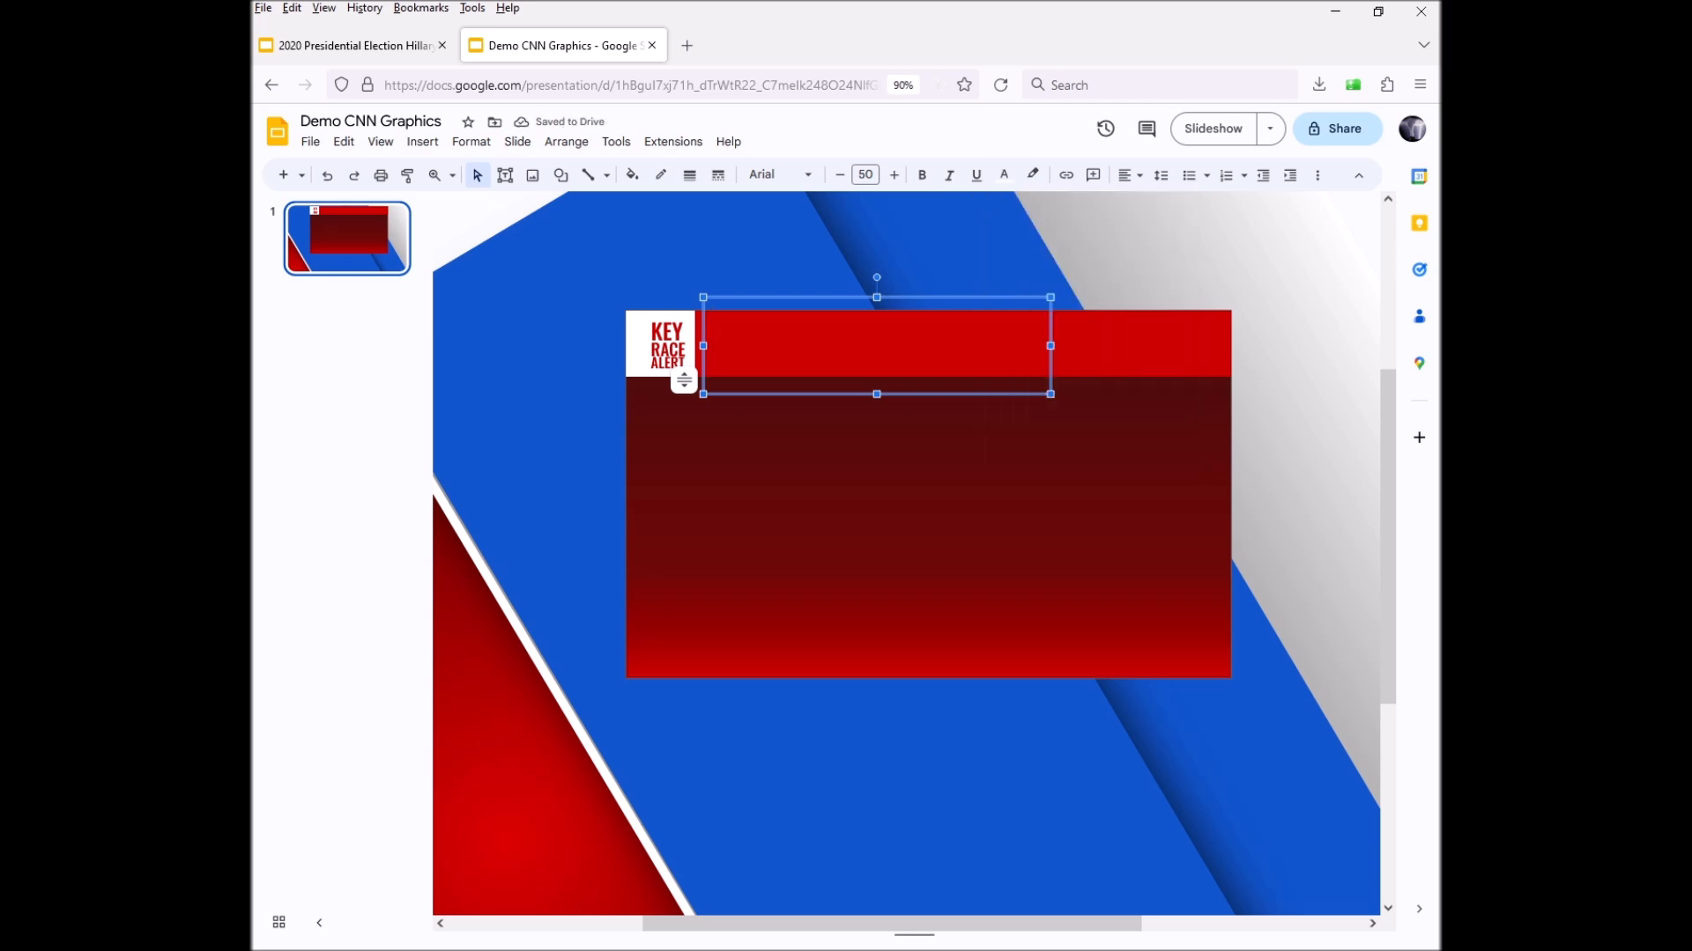
Type MONTANA in Oswald Bold and align the box with the header top
type("MONTANA")
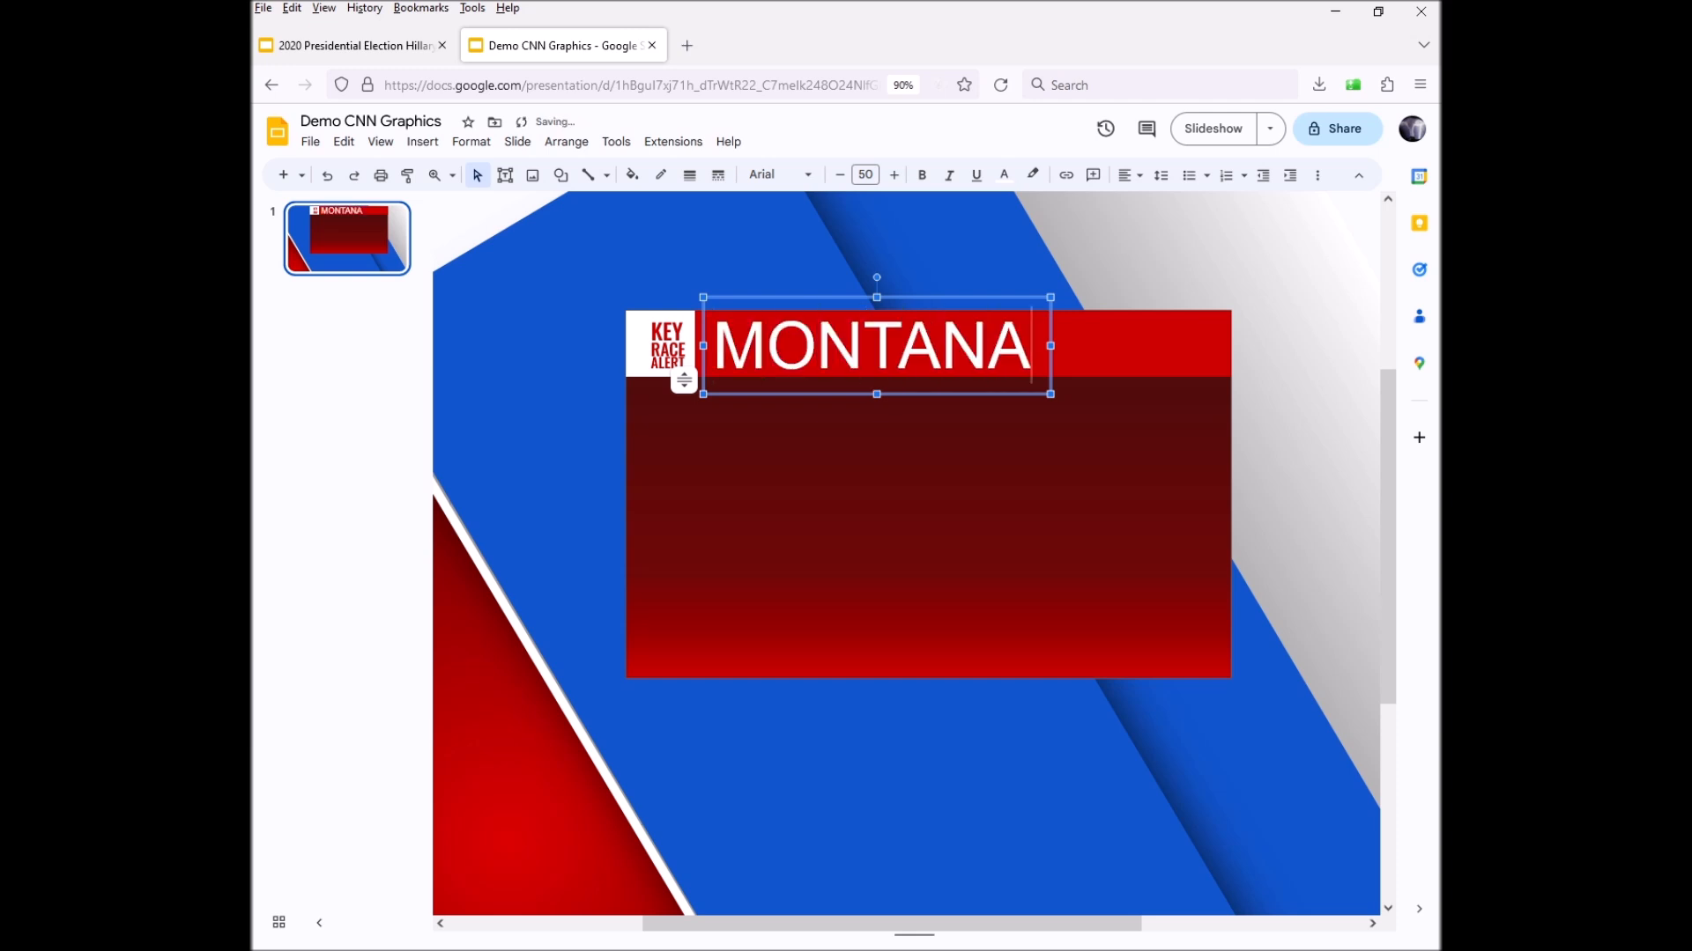
key("shift+Left")
key("shift+Left")
key("shift+Left")
key("shift+Left")
key("shift+Left")
key("shift+Left")
key("shift+Left")
key("BackSpace")
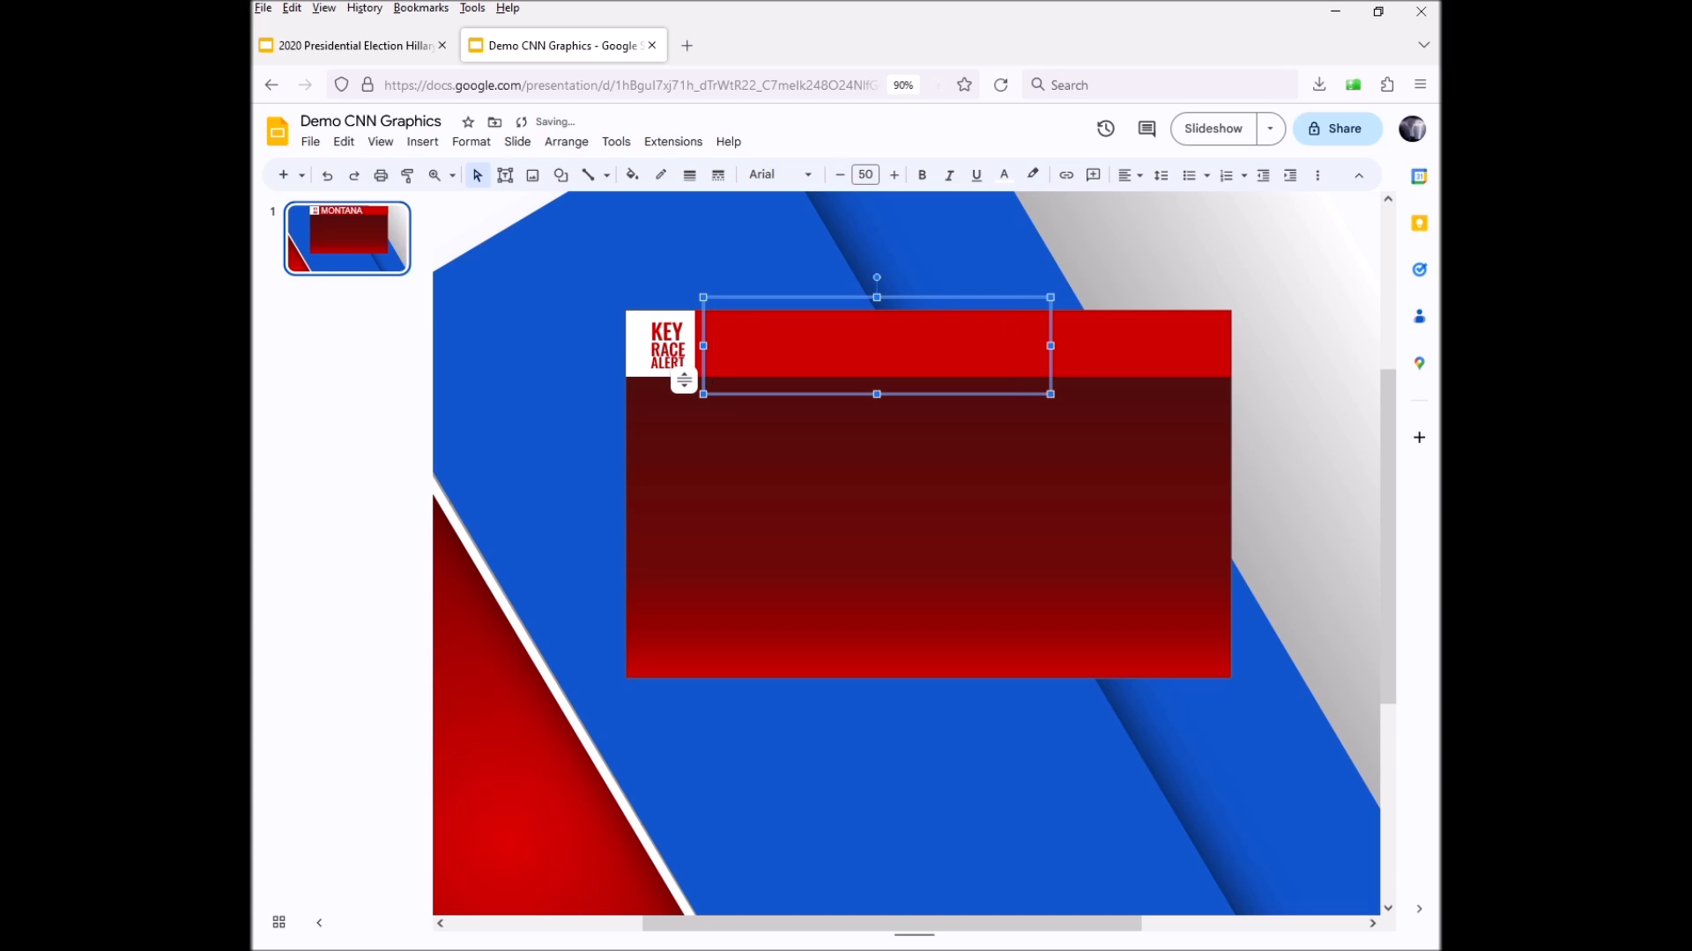
left_click(780, 175)
scroll(837, 696, "down", 3)
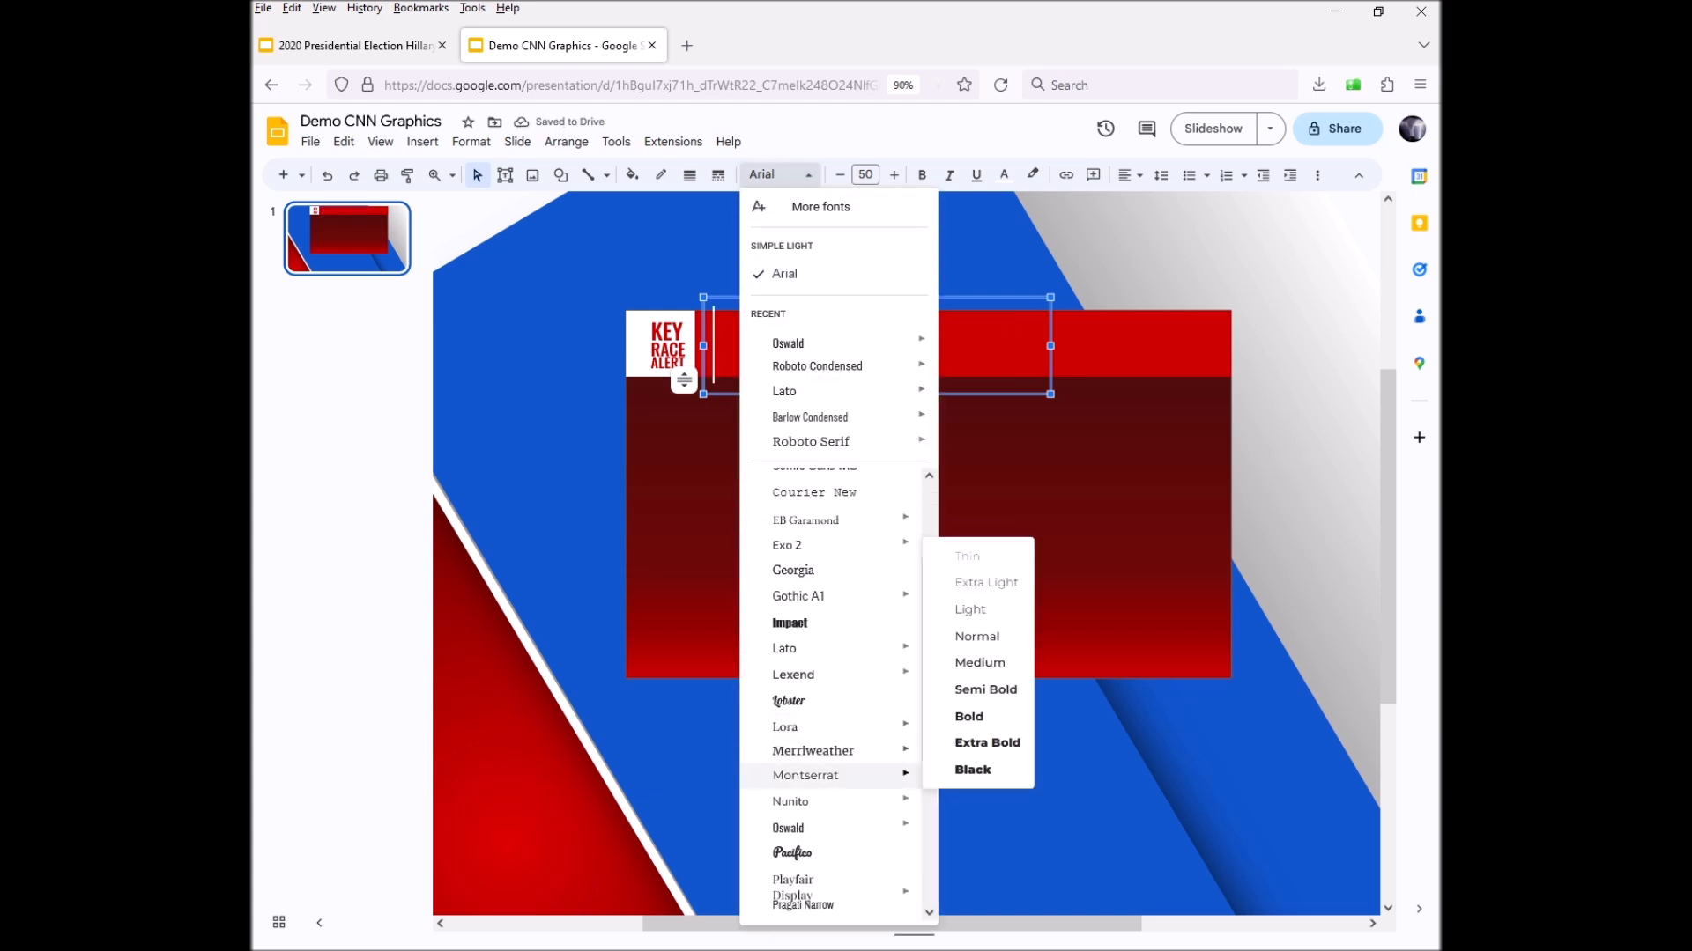
mouse_move(837, 828)
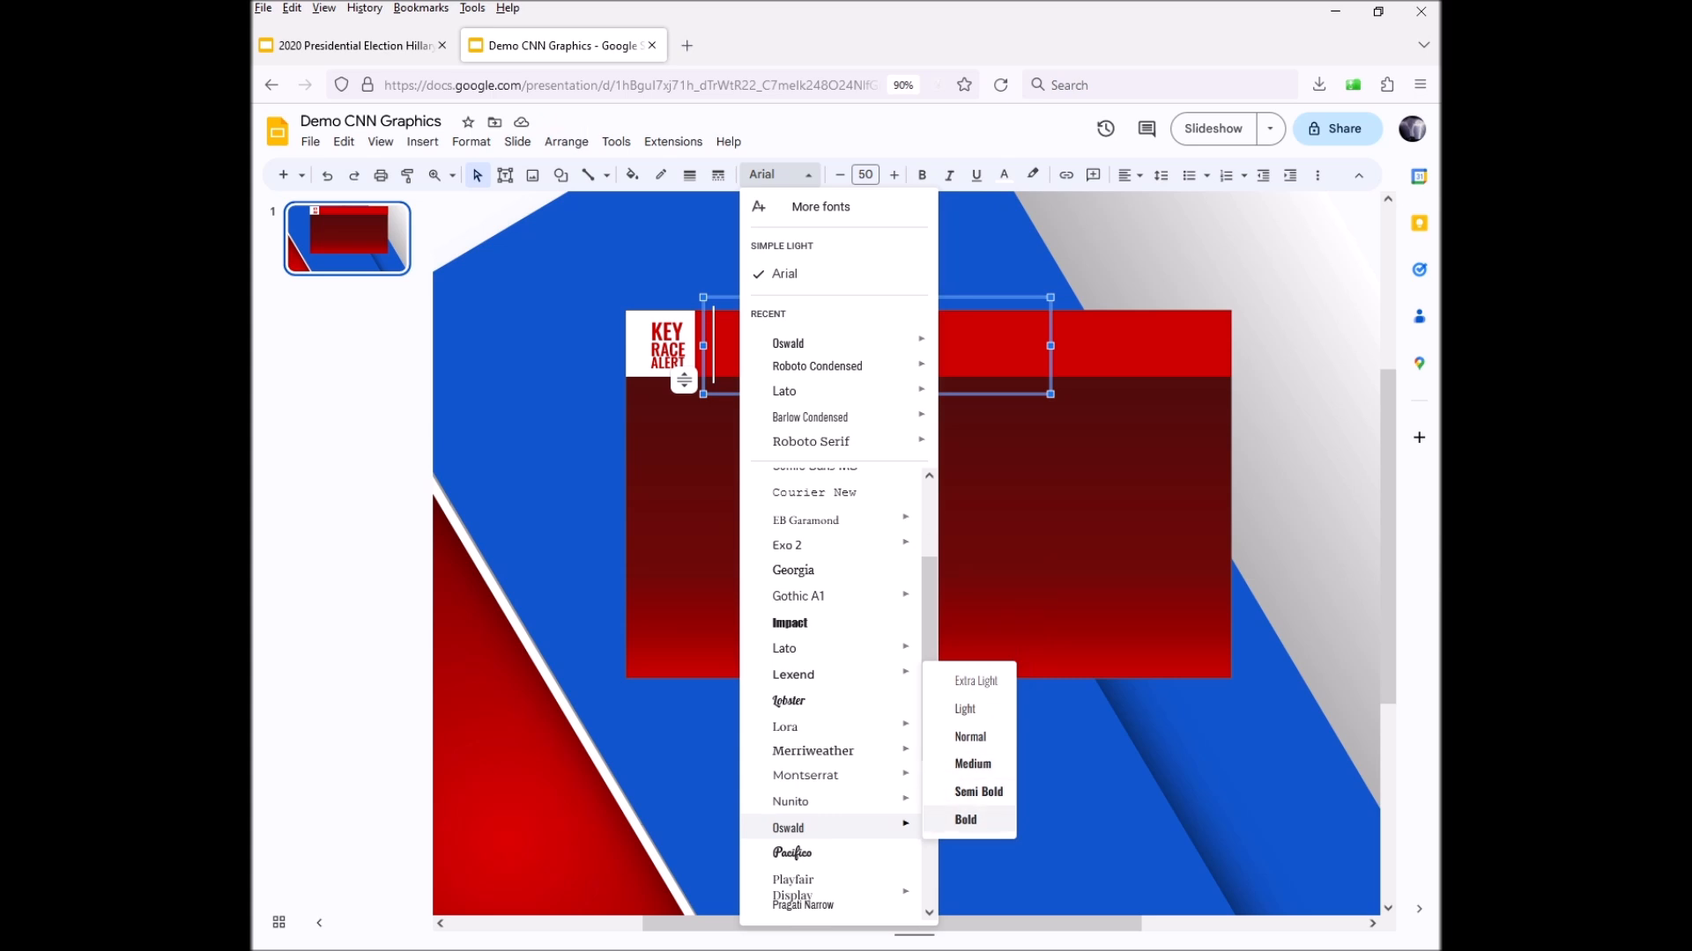
left_click(966, 819)
type("MONTANA")
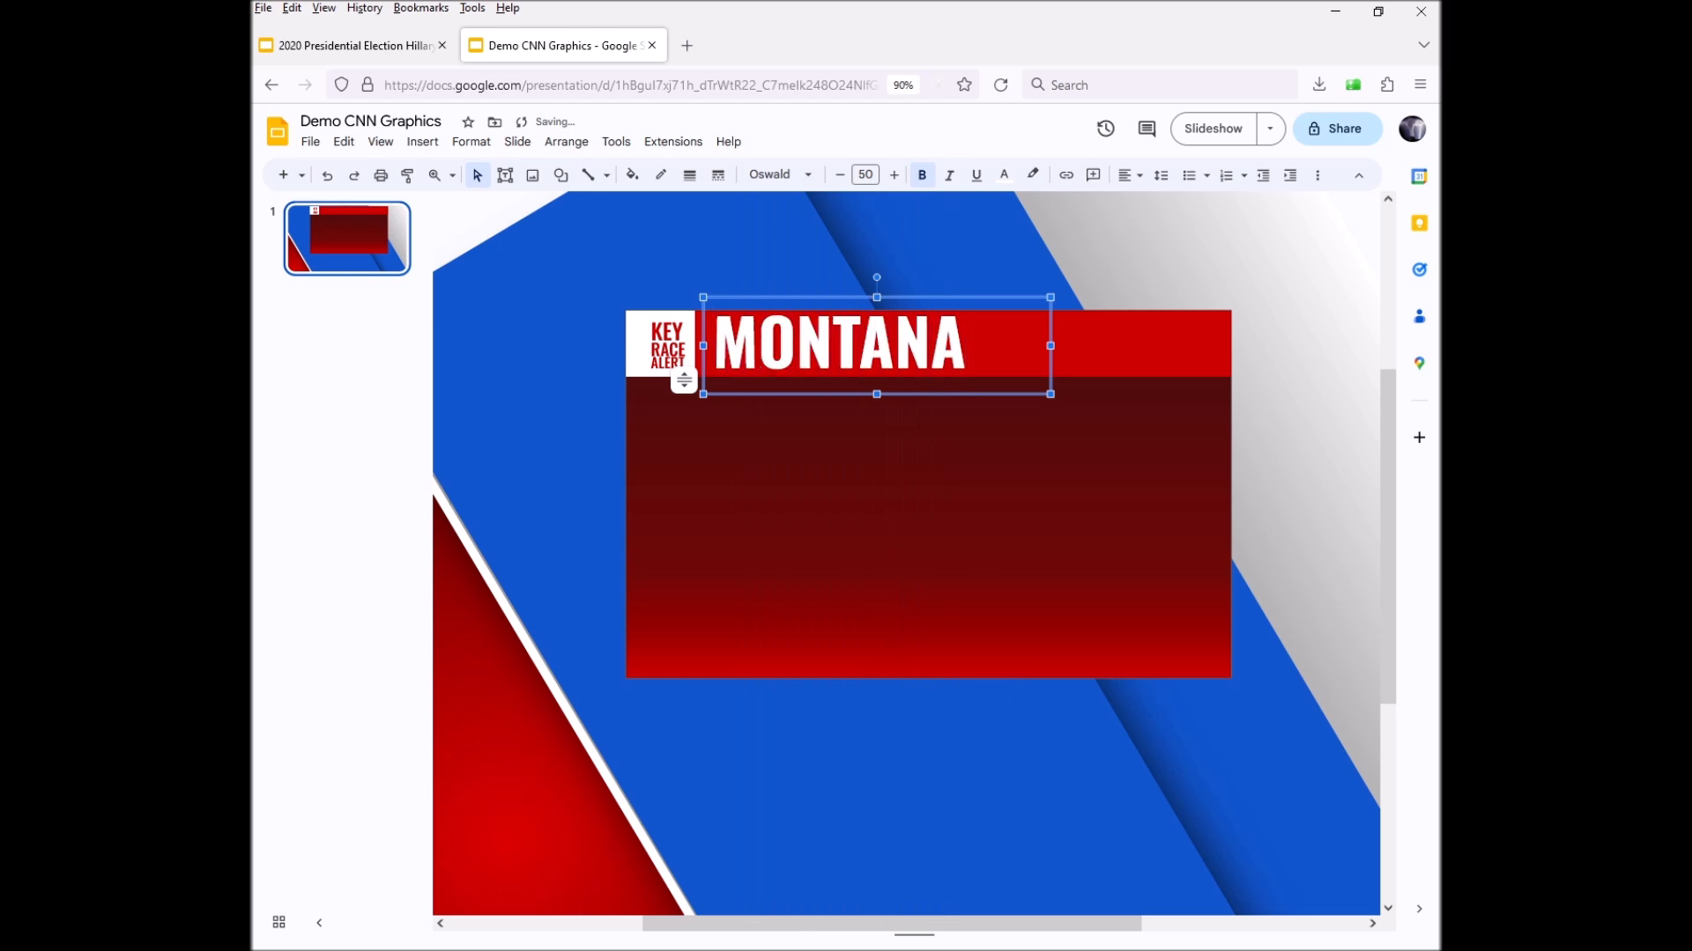
left_click_drag(793, 394, 792, 400)
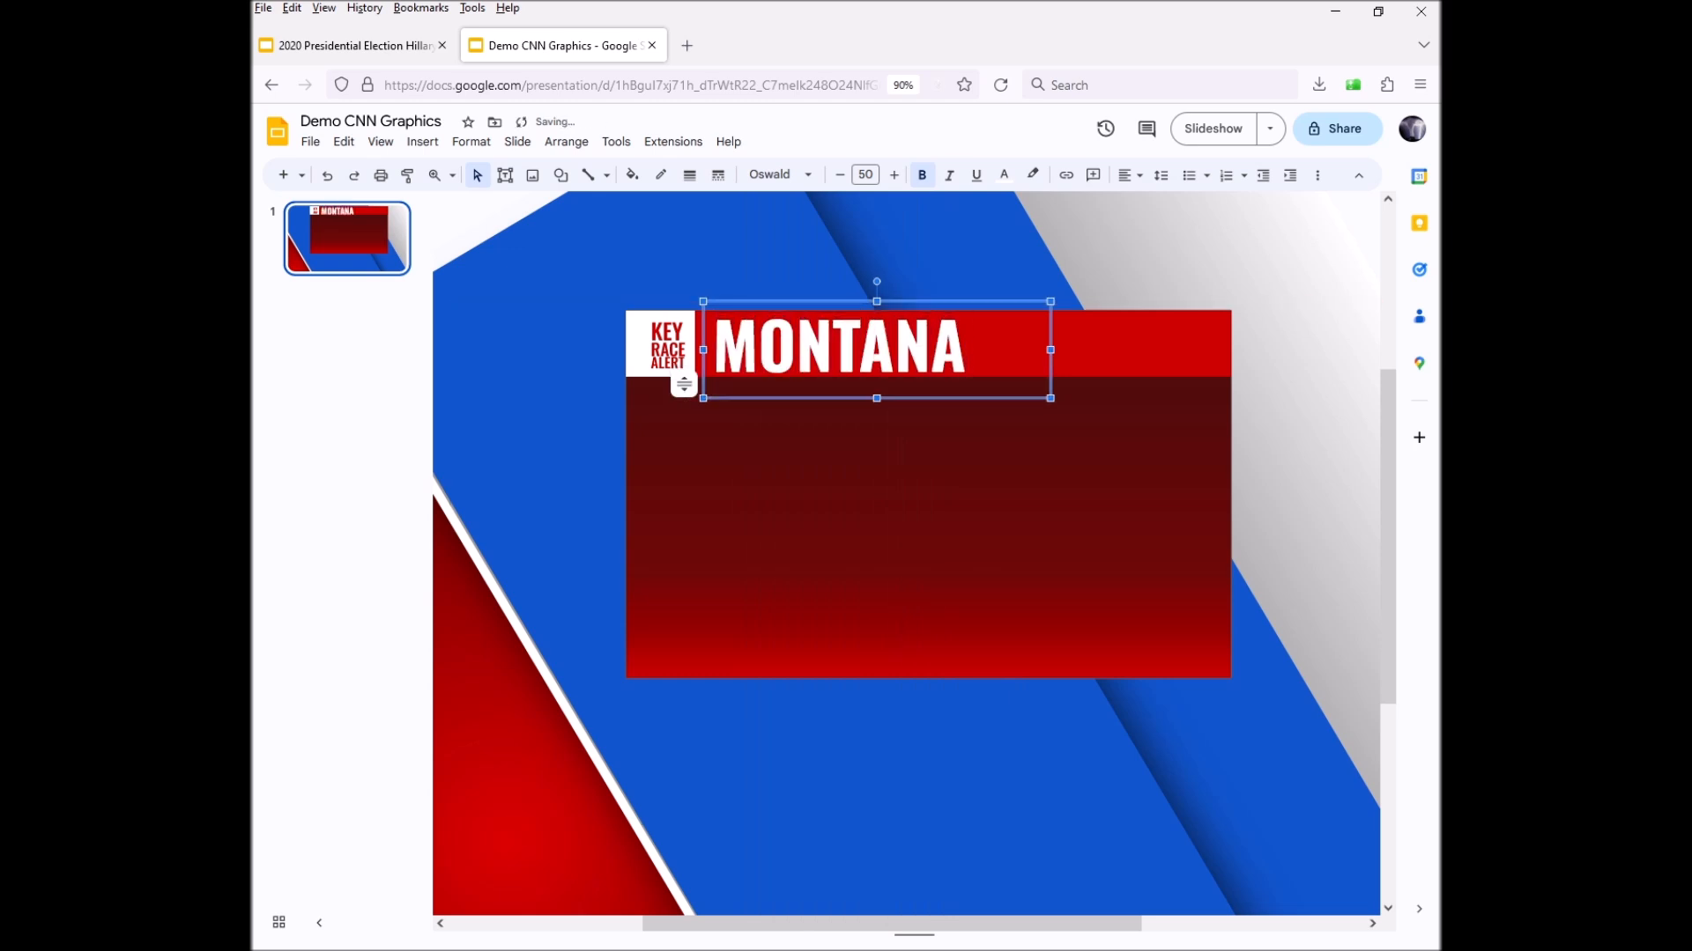
Make the dark gradient panel's border transparent
left_click(897, 472)
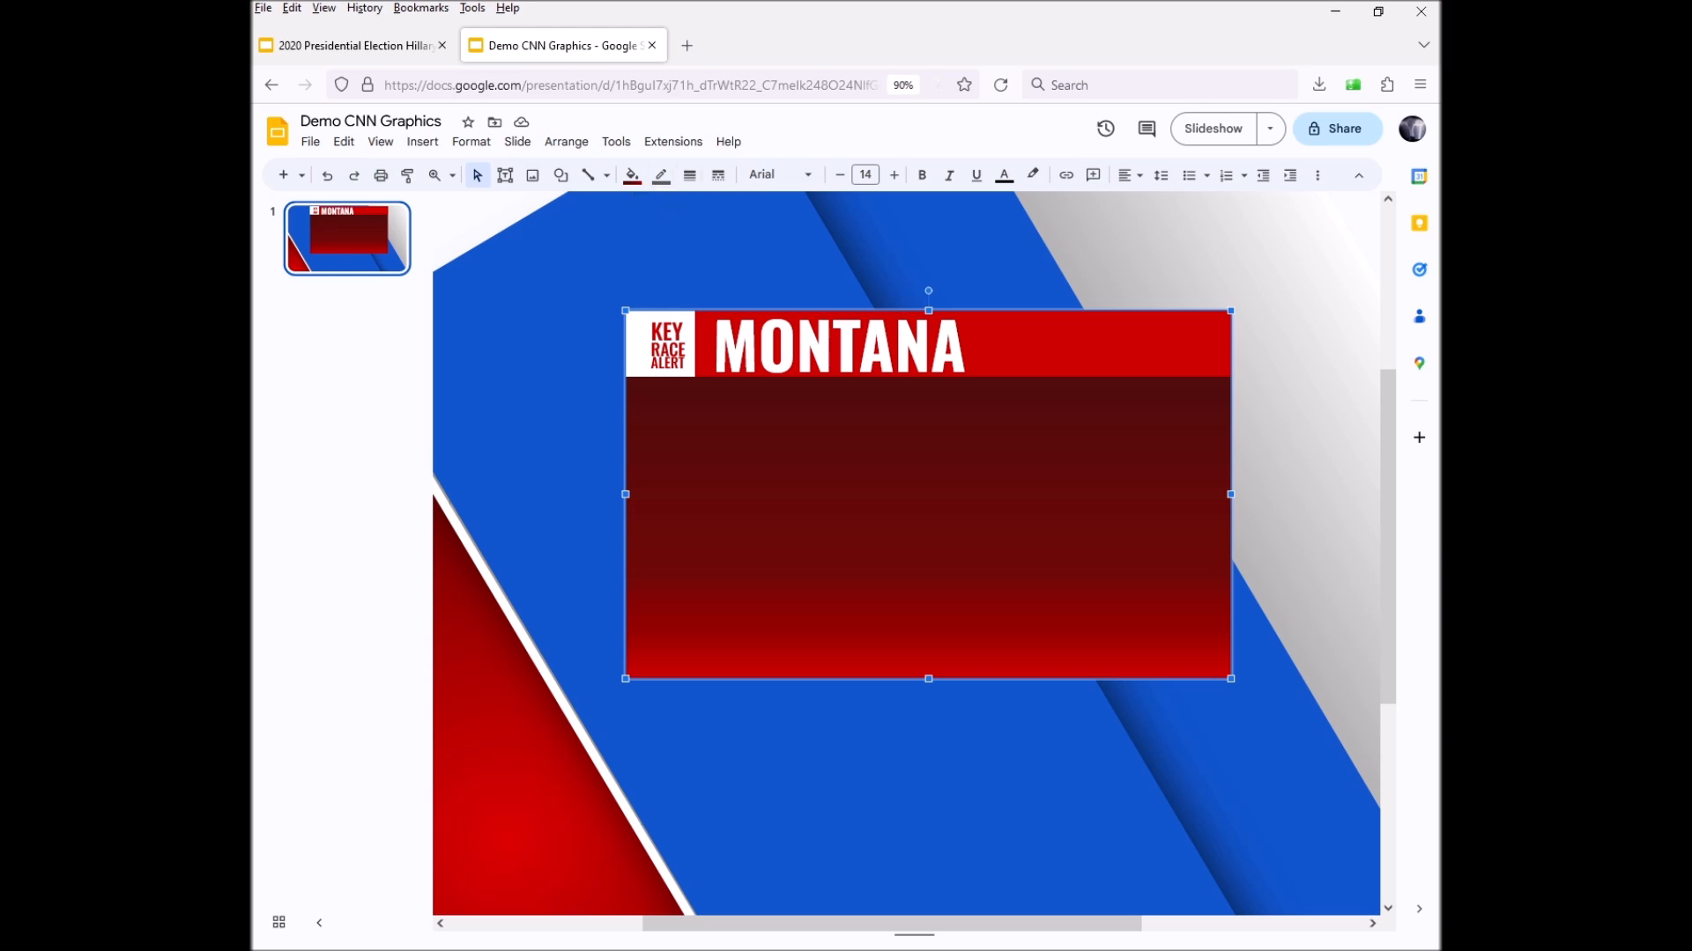
left_click(931, 349)
left_click(1106, 346)
left_click(995, 440)
left_click(661, 175)
left_click(717, 475)
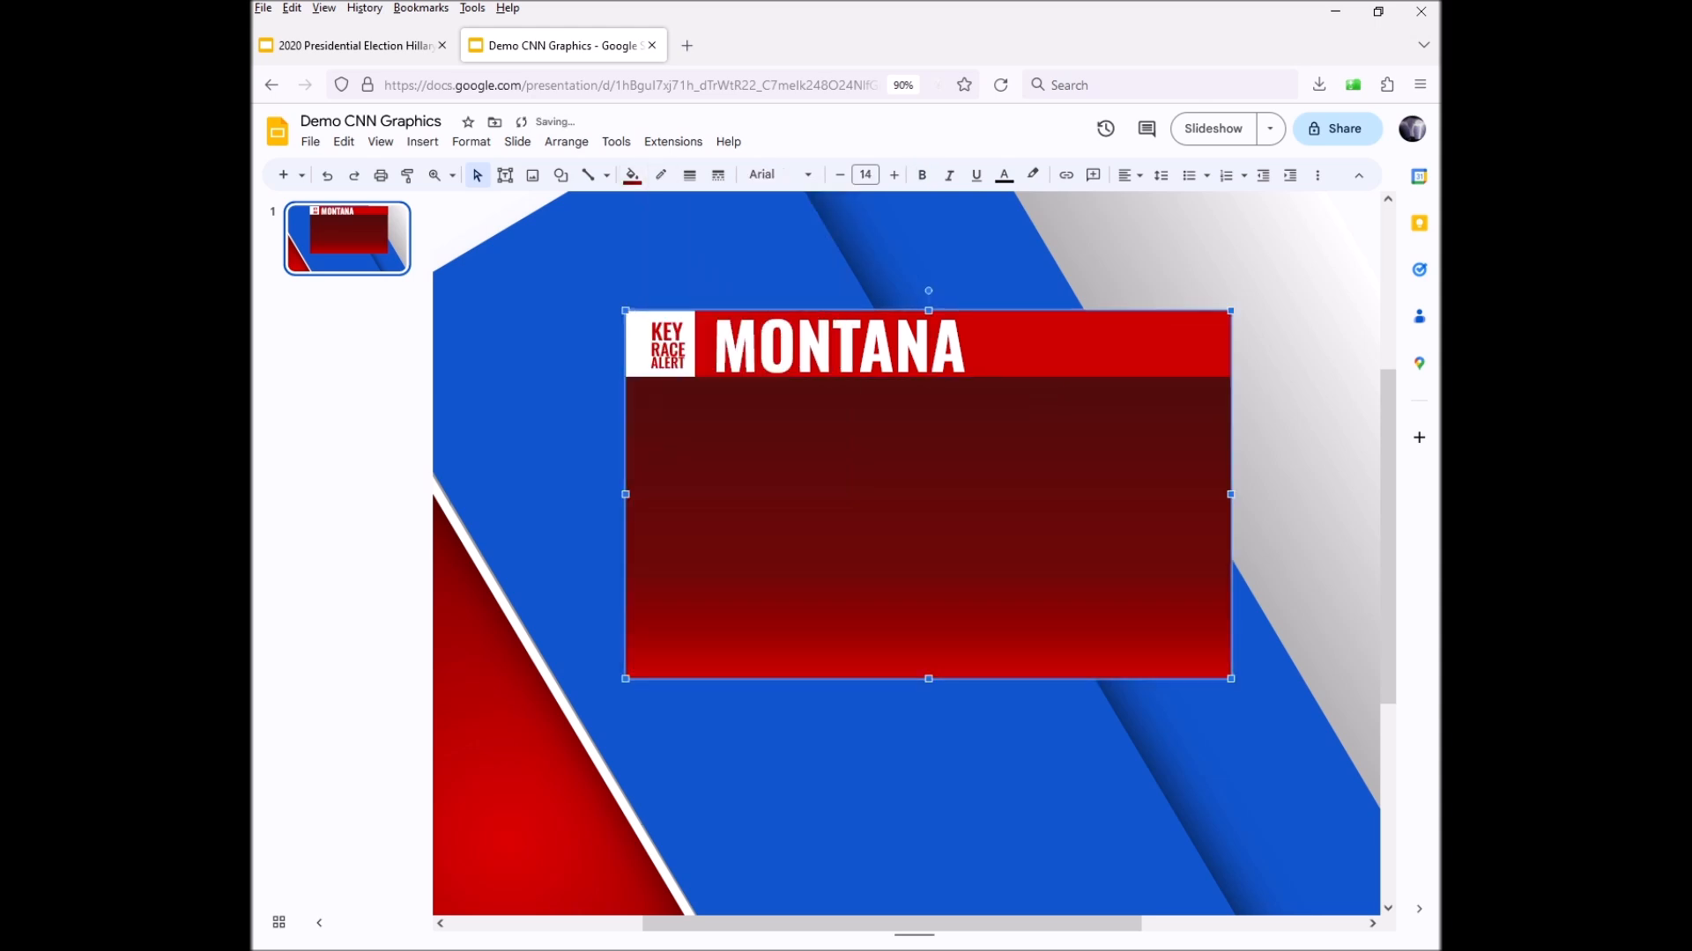
key("Escape")
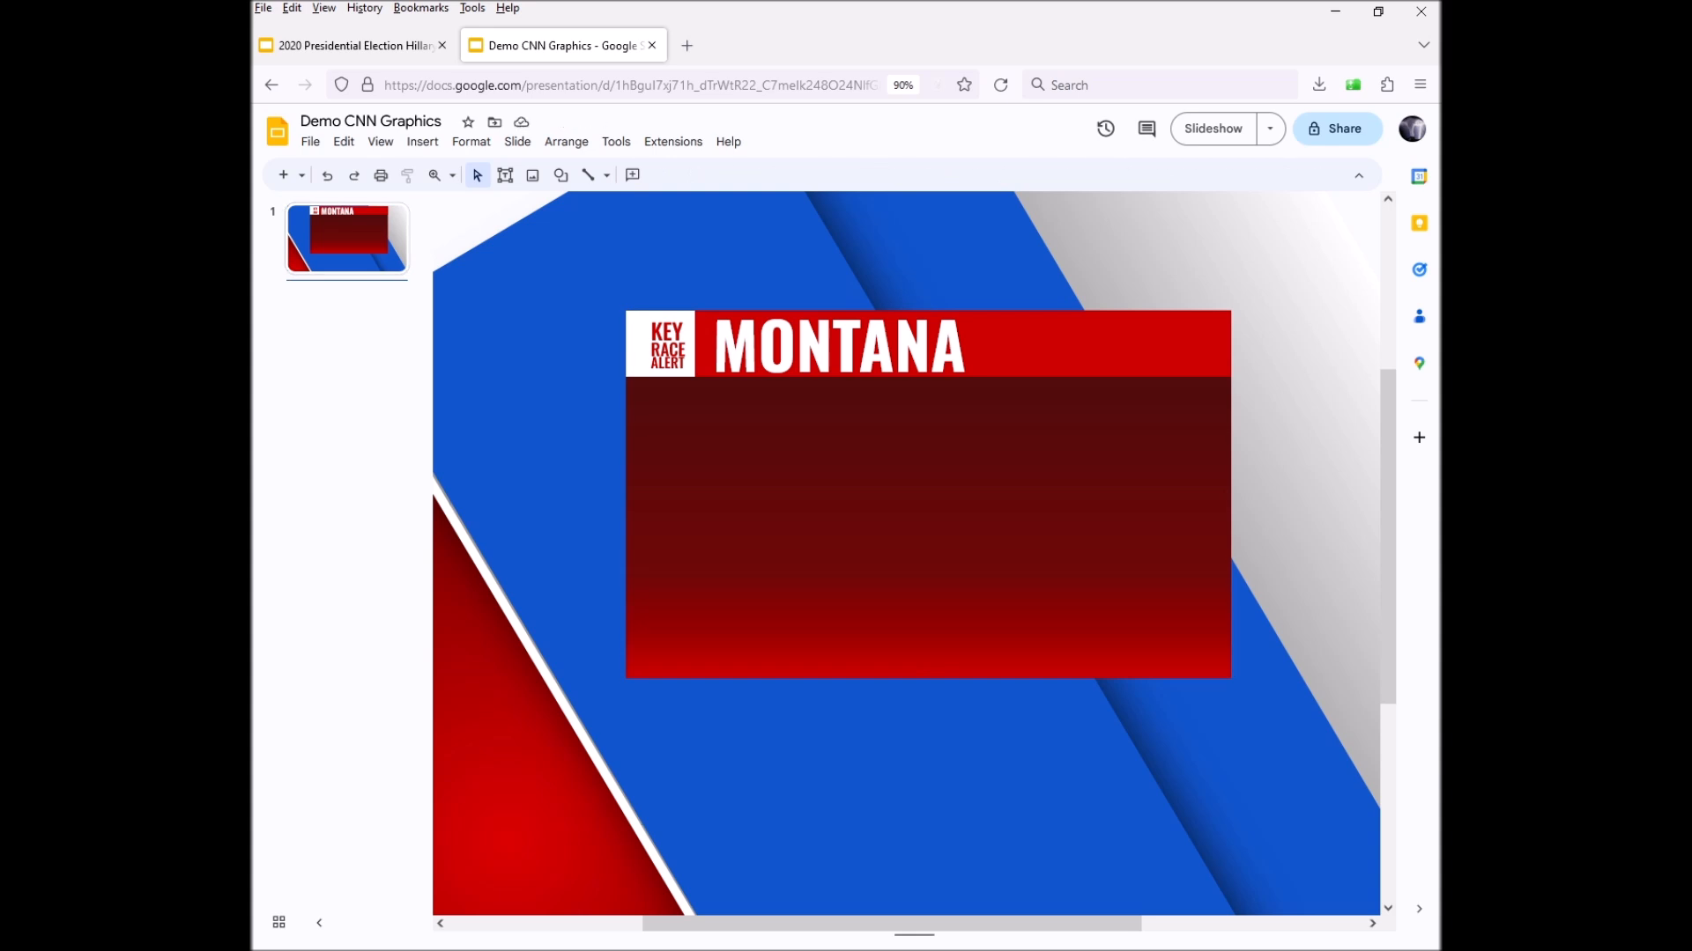
left_click(927, 529)
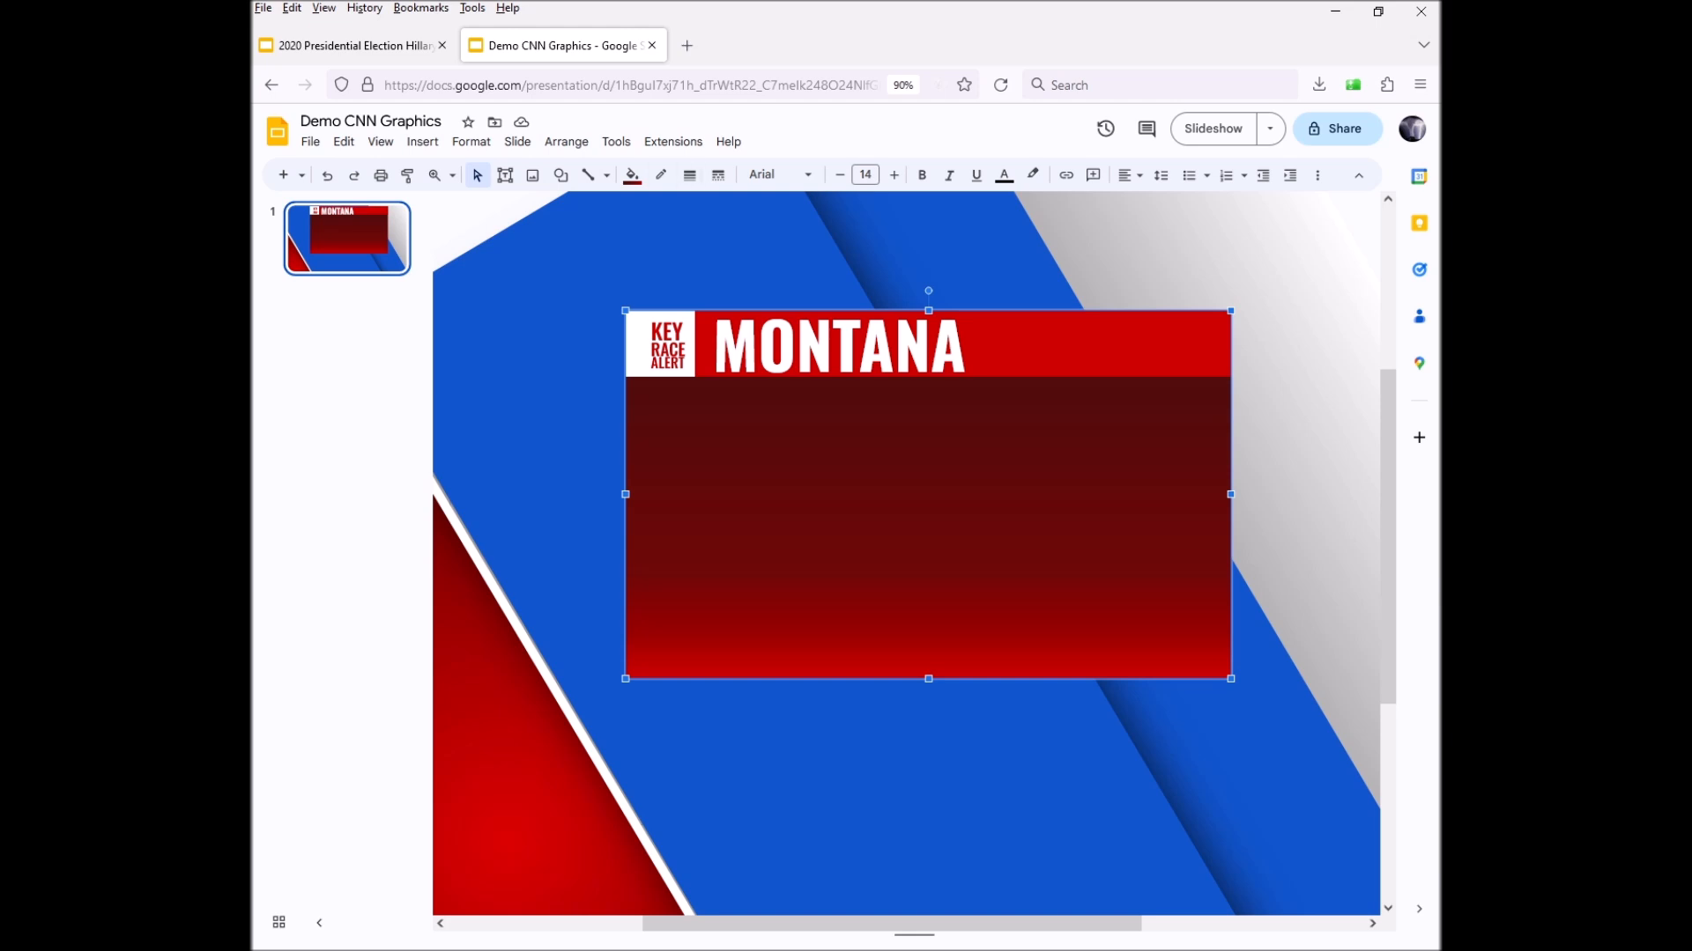
key("alt+Tab")
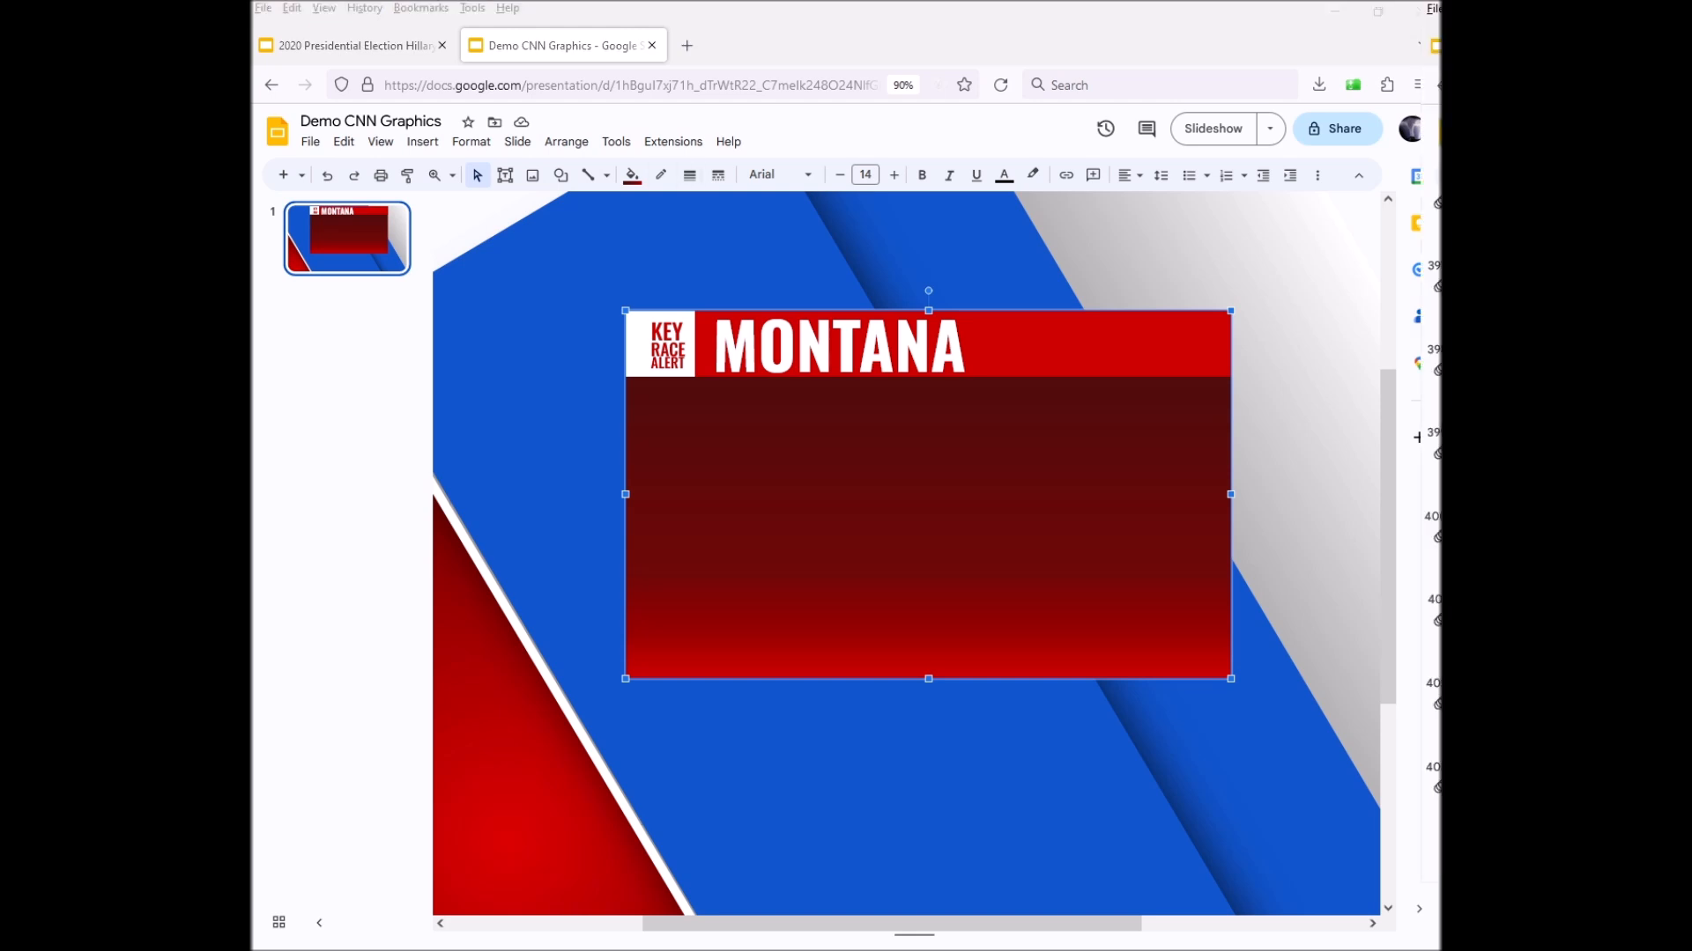